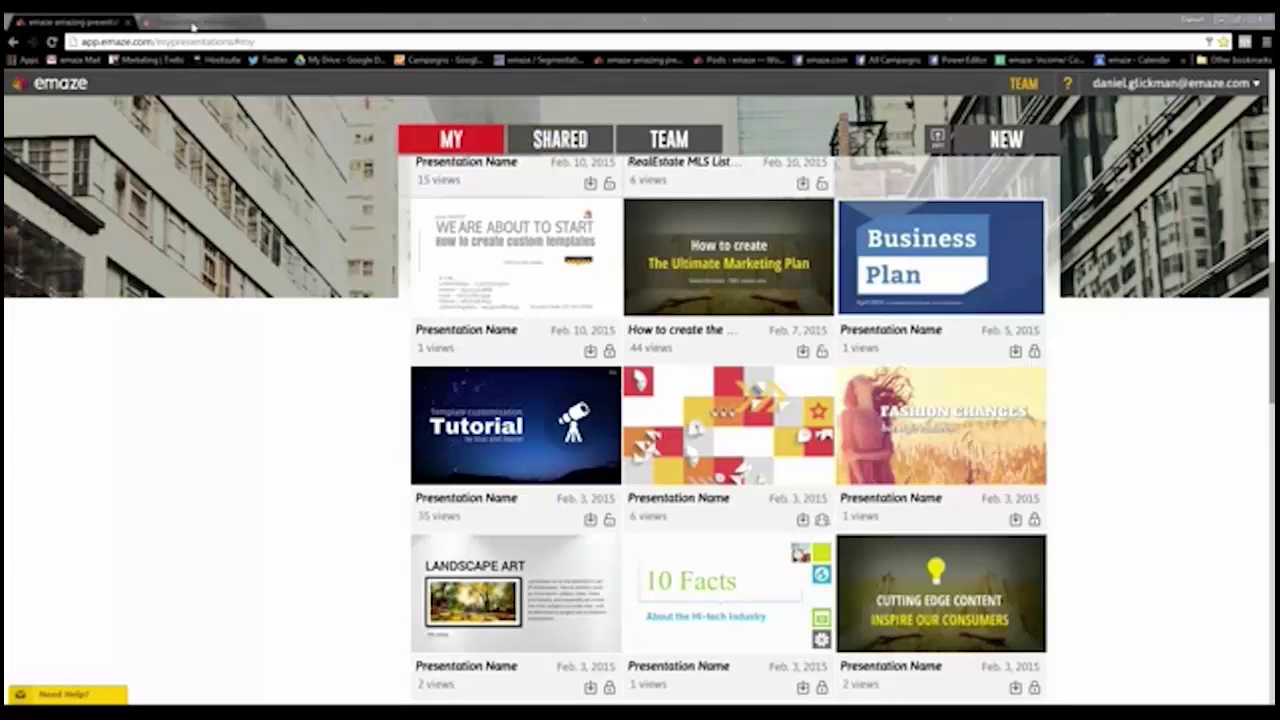
Back in My presentations, play a Video Presentation through to its SIGNUP TODAY! slide
{"action": "left_click", "coordinate": [182, 24]}
{"action": "left_click", "coordinate": [70, 22]}
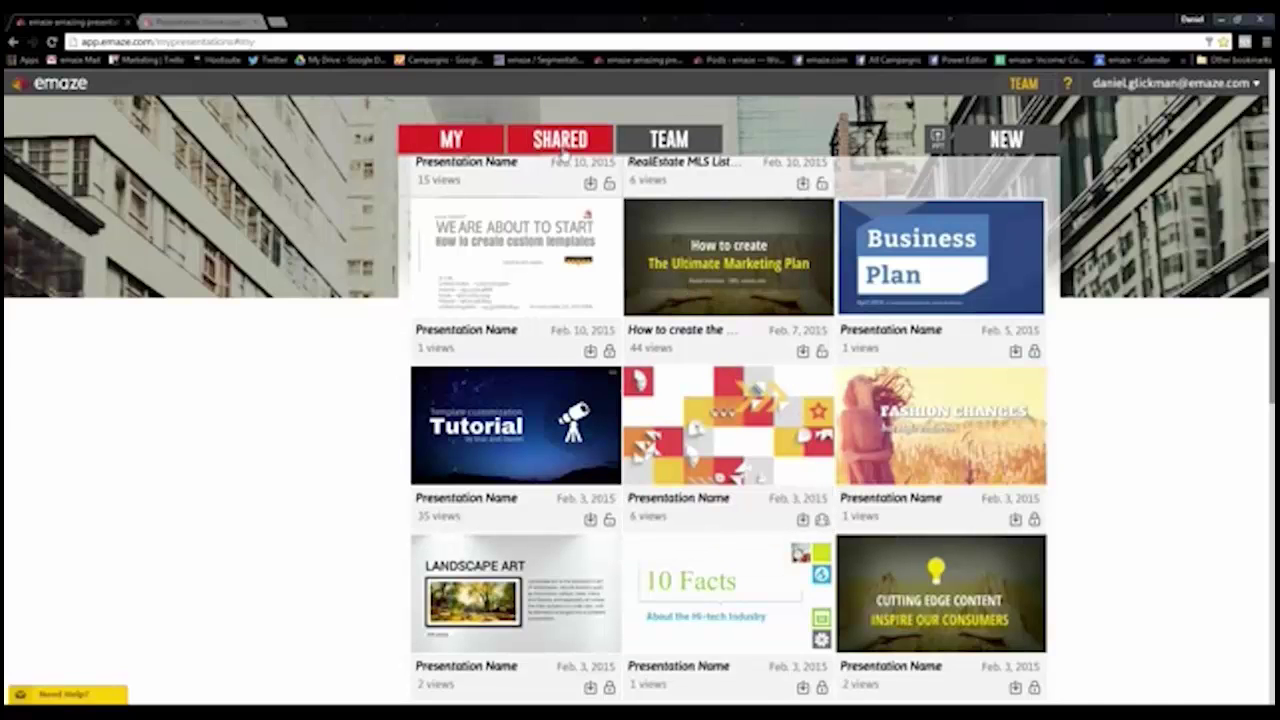
{"action": "scroll", "coordinate": [775, 312], "scroll_direction": "up", "scroll_amount": 5}
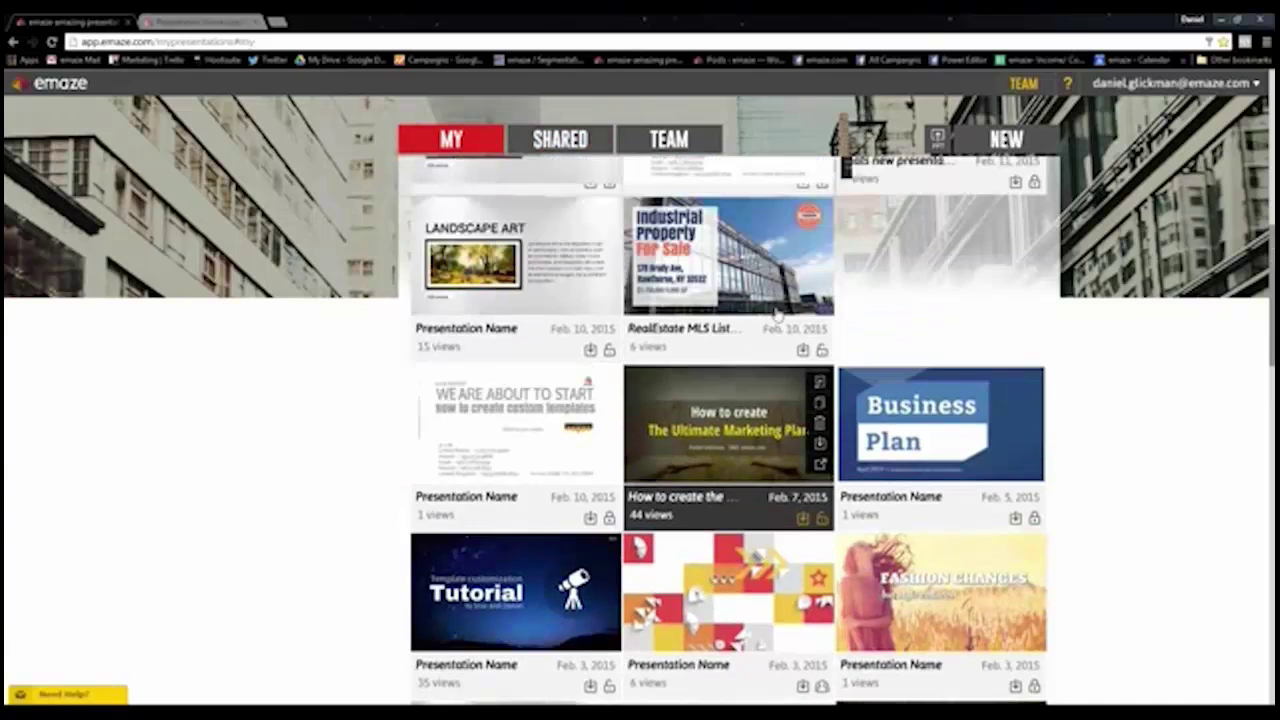
{"action": "scroll", "coordinate": [775, 312], "scroll_direction": "up", "scroll_amount": 3}
{"action": "scroll", "coordinate": [775, 315], "scroll_direction": "up", "scroll_amount": 3}
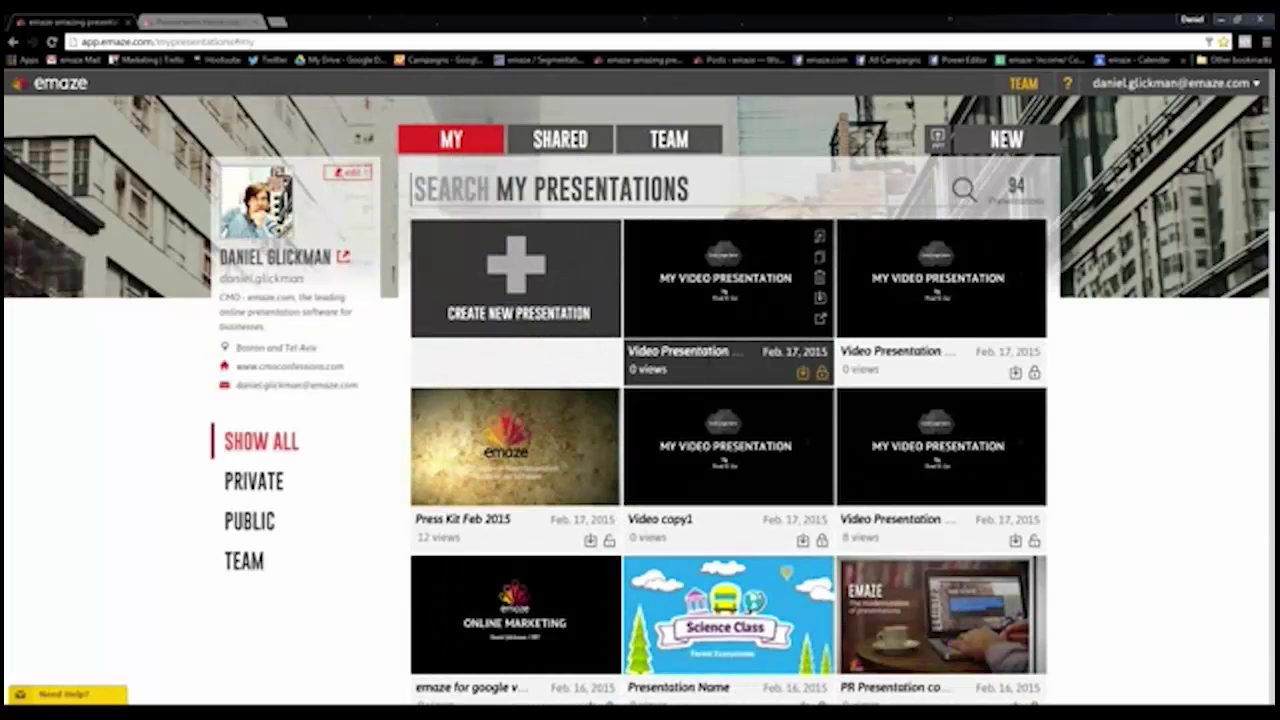
{"action": "mouse_move", "coordinate": [727, 446]}
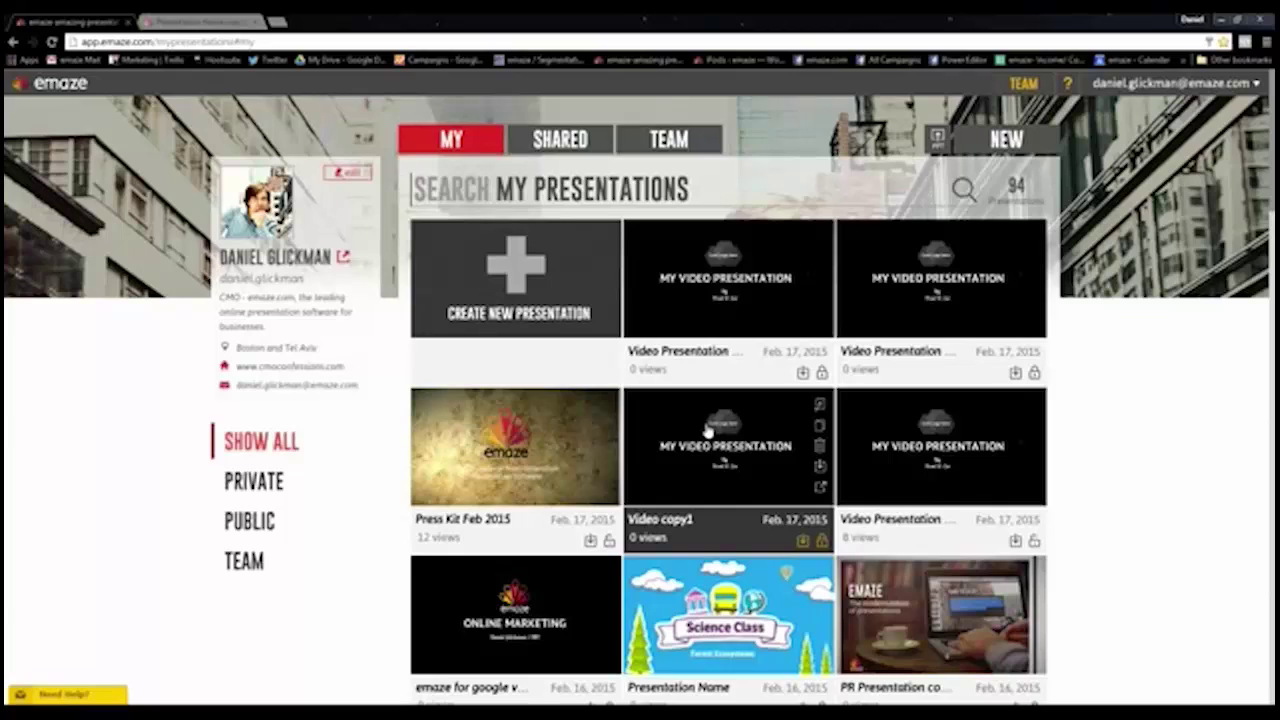
{"action": "left_click", "coordinate": [905, 436]}
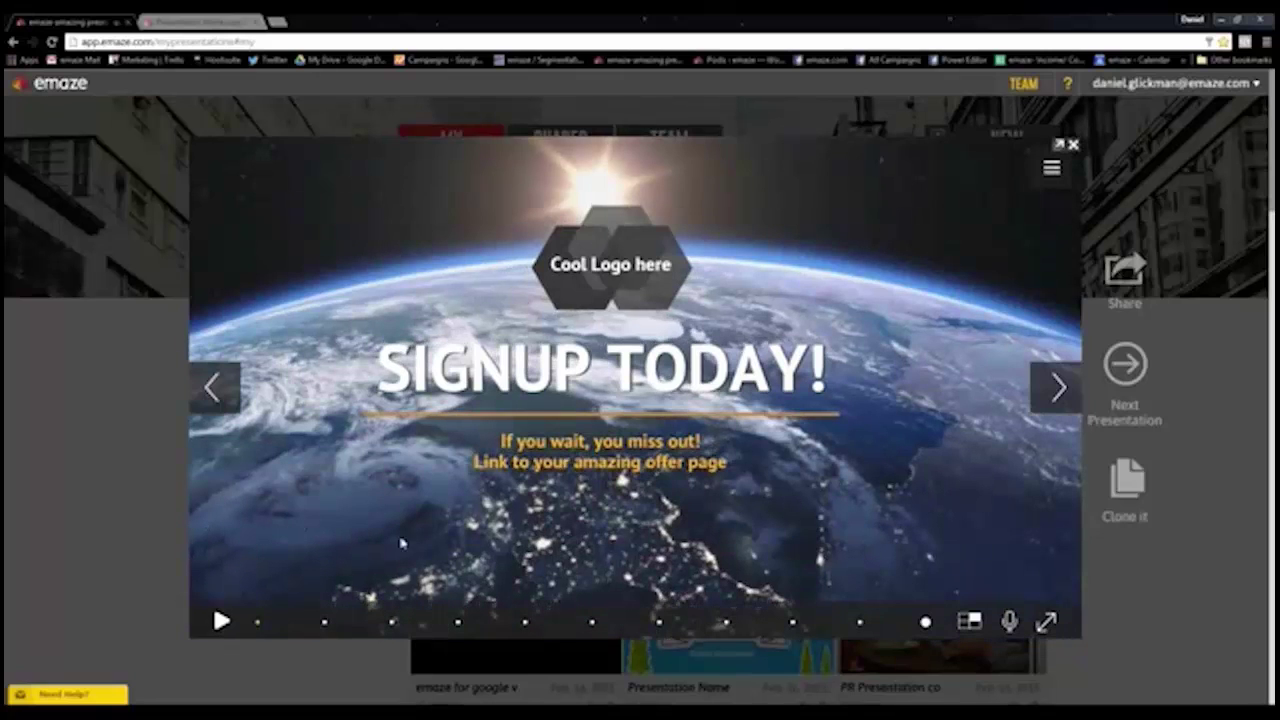
Close the video preview and bring up the Video Presentation template
{"action": "left_click", "coordinate": [1073, 148]}
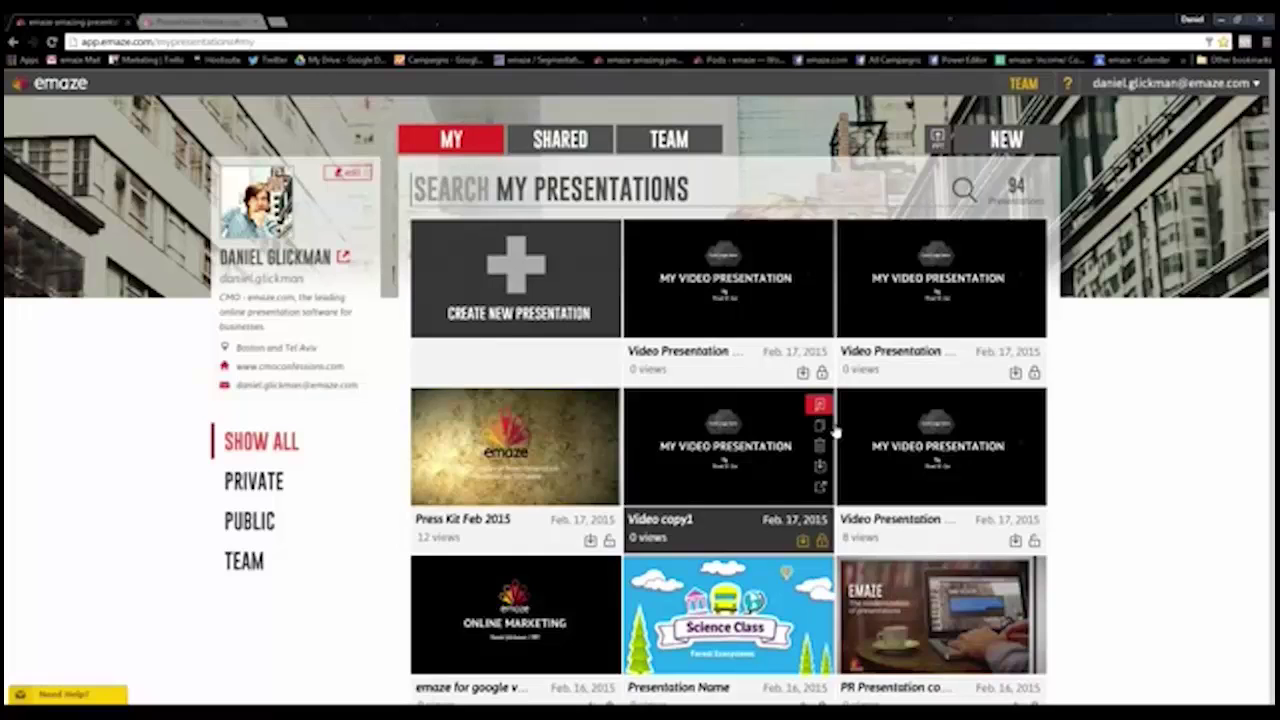
{"action": "mouse_move", "coordinate": [727, 615]}
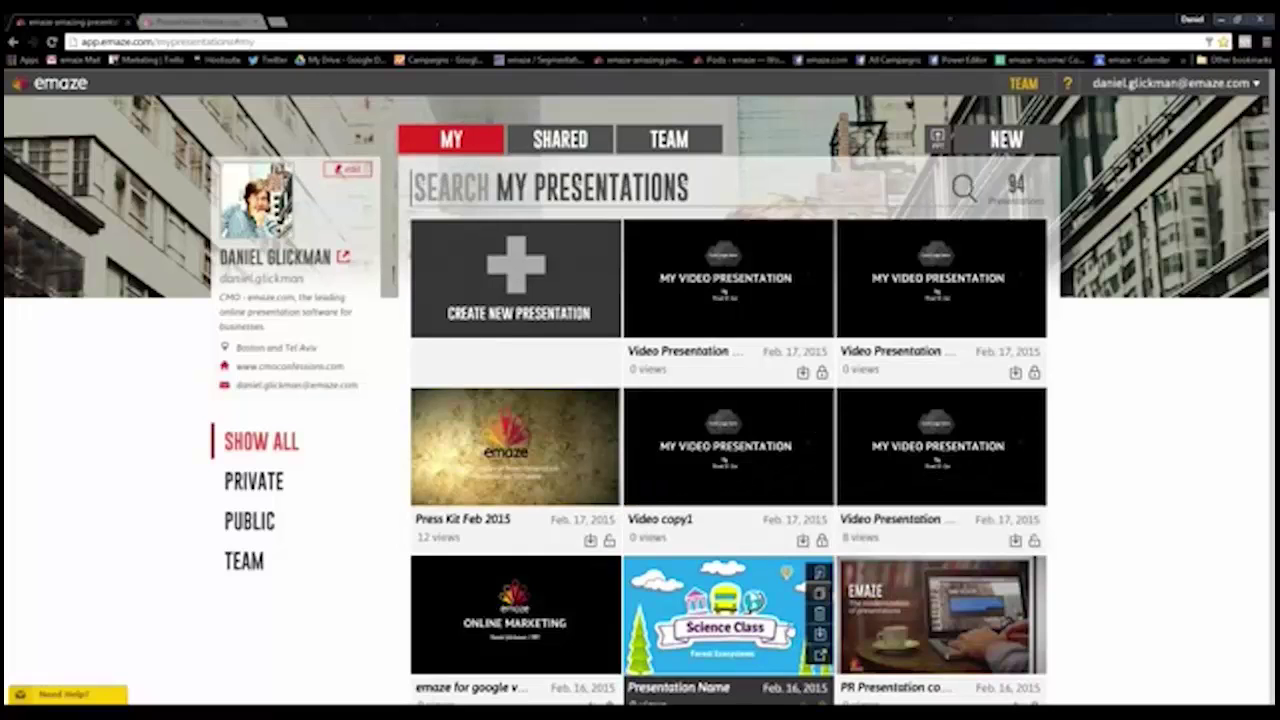
{"action": "scroll", "coordinate": [880, 503], "scroll_direction": "down", "scroll_amount": 1}
{"action": "scroll", "coordinate": [785, 627], "scroll_direction": "up", "scroll_amount": 1}
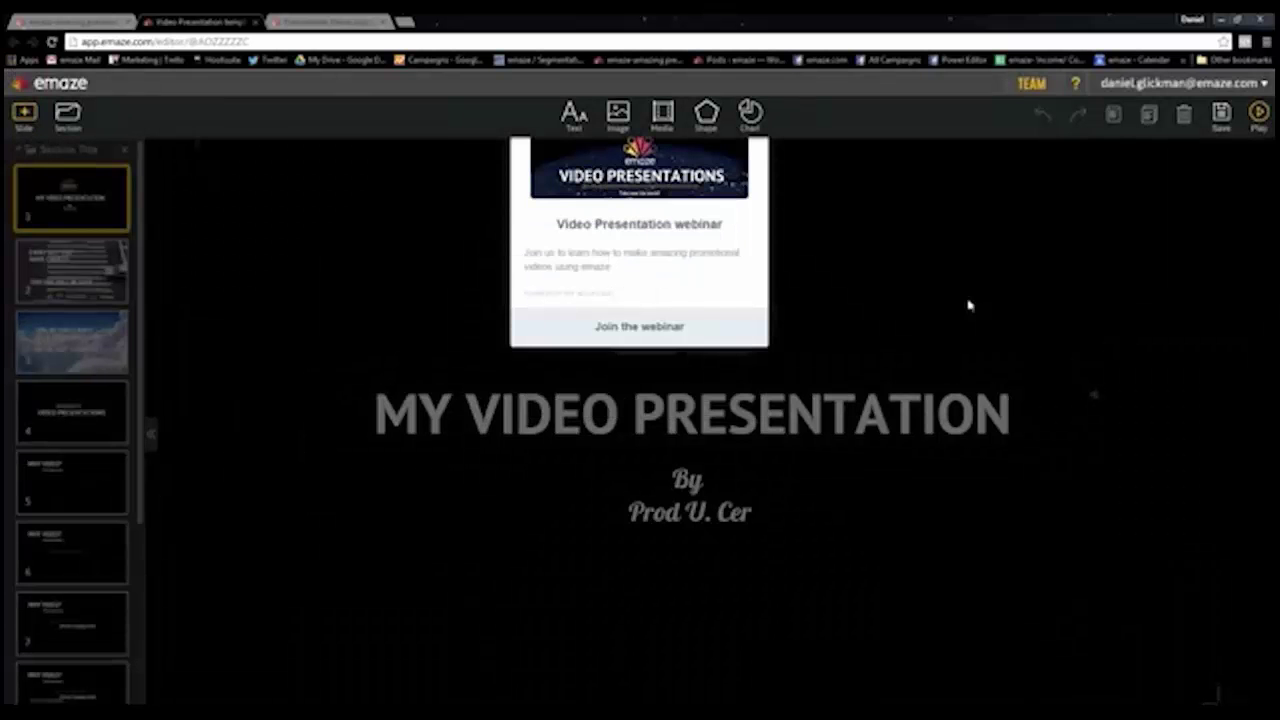
Dismiss the webinar popup and move slide 2's EVERY DAY YOU MAKE CHOICES heading lower
{"action": "left_click", "coordinate": [858, 233]}
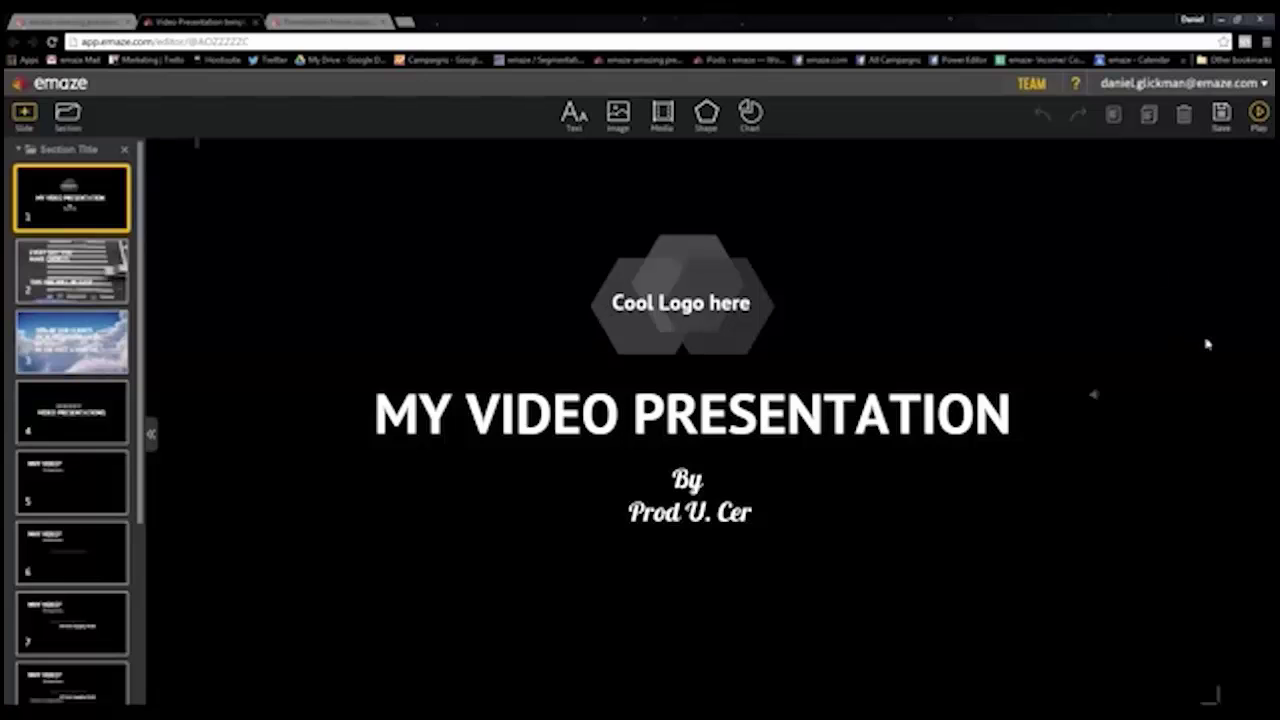
{"action": "left_click", "coordinate": [48, 272]}
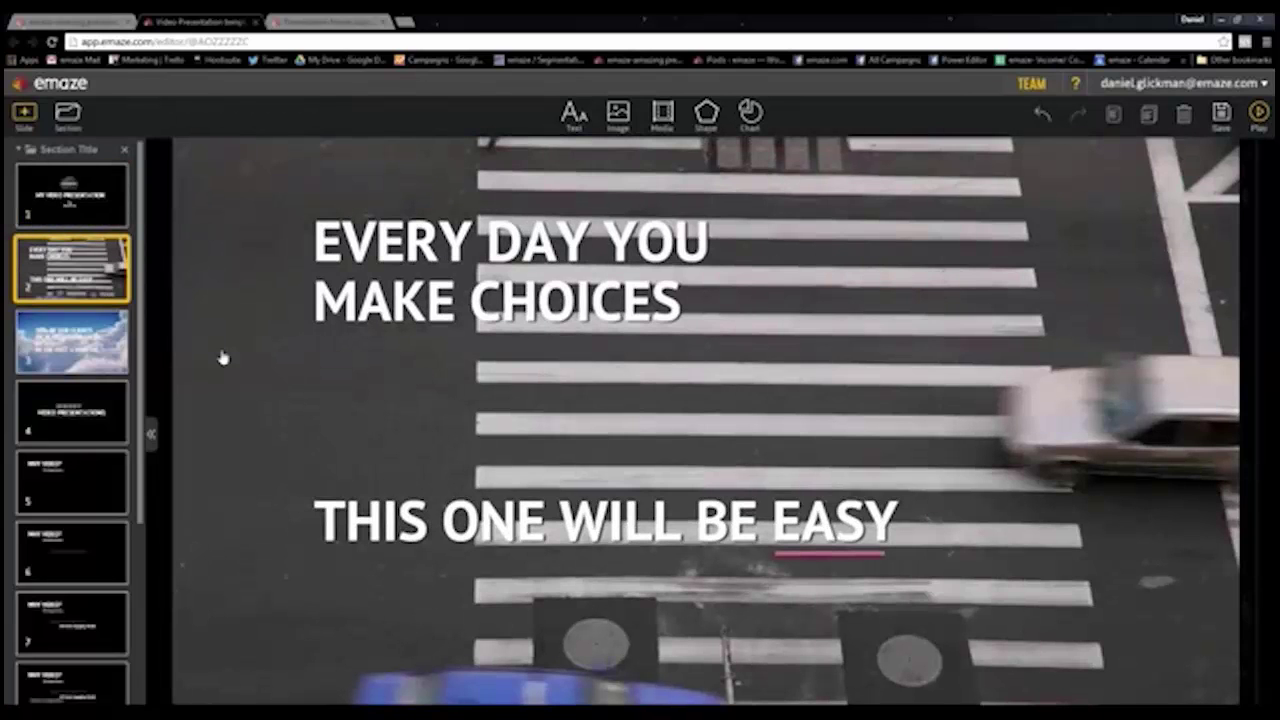
{"action": "left_click", "coordinate": [330, 304]}
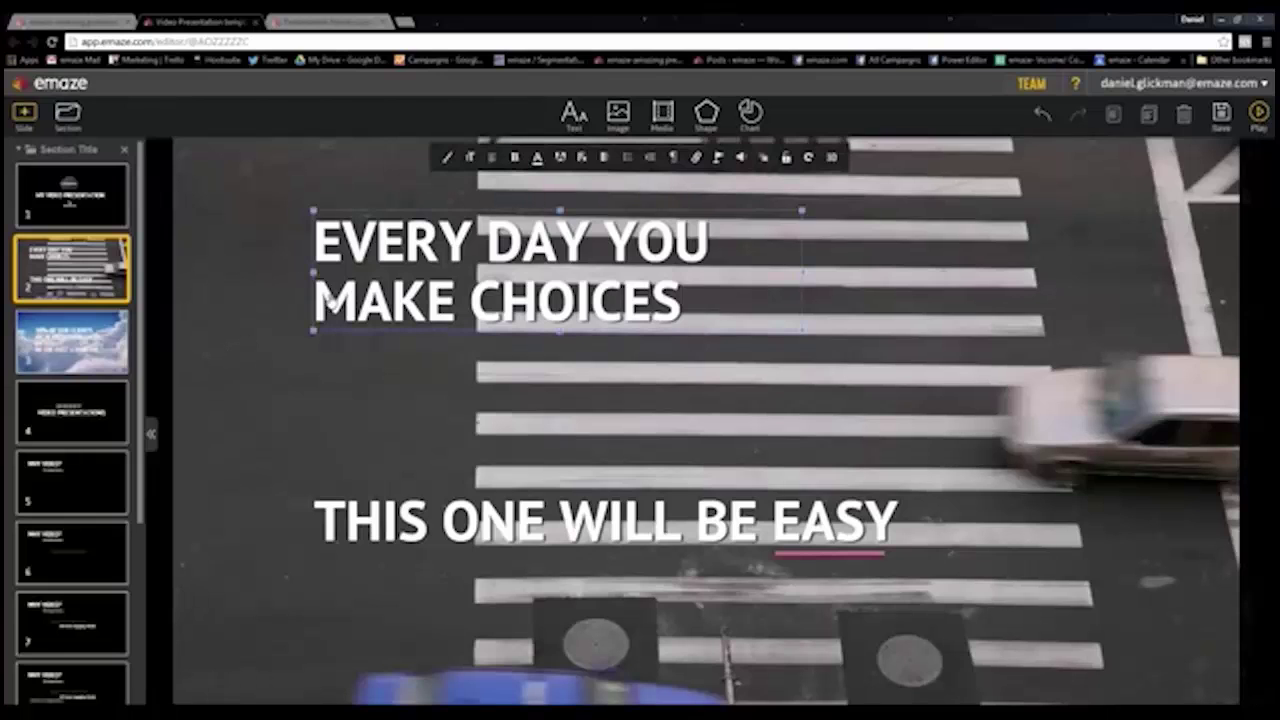
{"action": "mouse_move", "coordinate": [575, 304]}
{"action": "left_mouse_down"}
{"action": "mouse_move", "coordinate": [580, 378]}
{"action": "mouse_move", "coordinate": [560, 327]}
{"action": "left_mouse_up"}
Delete CHOICES from the heading, undo it, and return to the My presentations dashboard
{"action": "double_click", "coordinate": [560, 327]}
{"action": "key", "text": "BackSpace"}
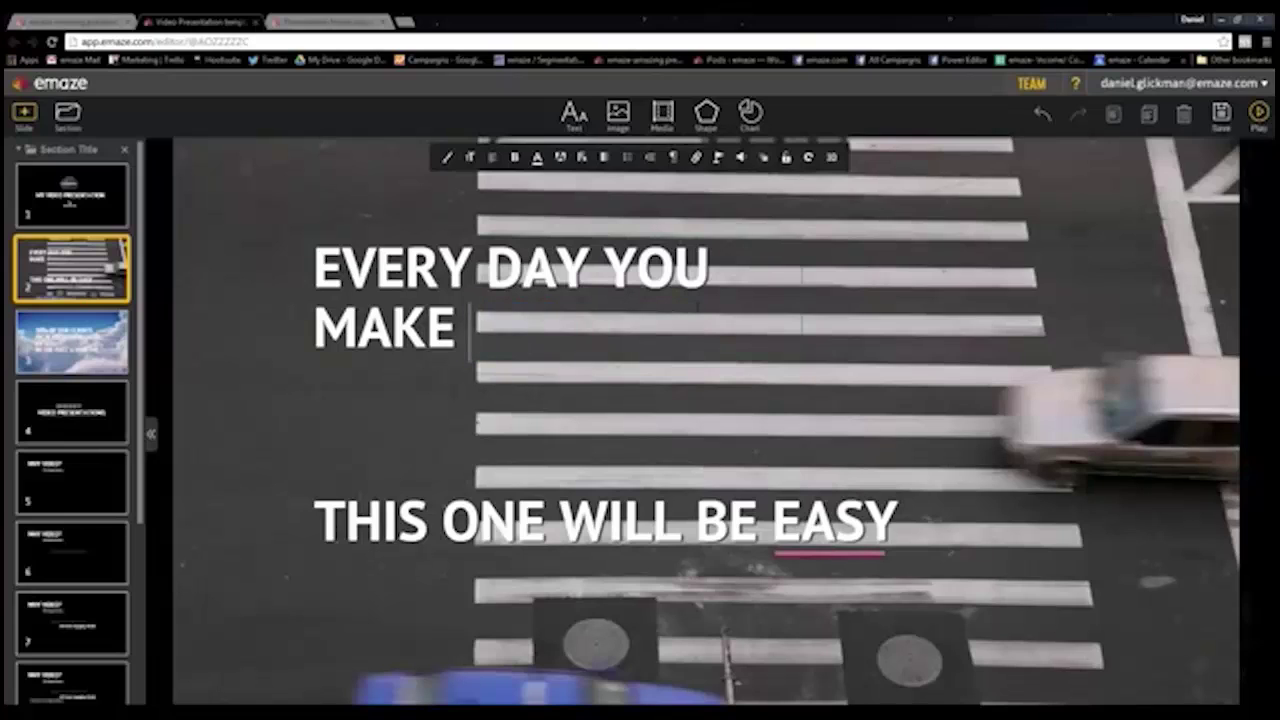
{"action": "key", "text": "ctrl+z"}
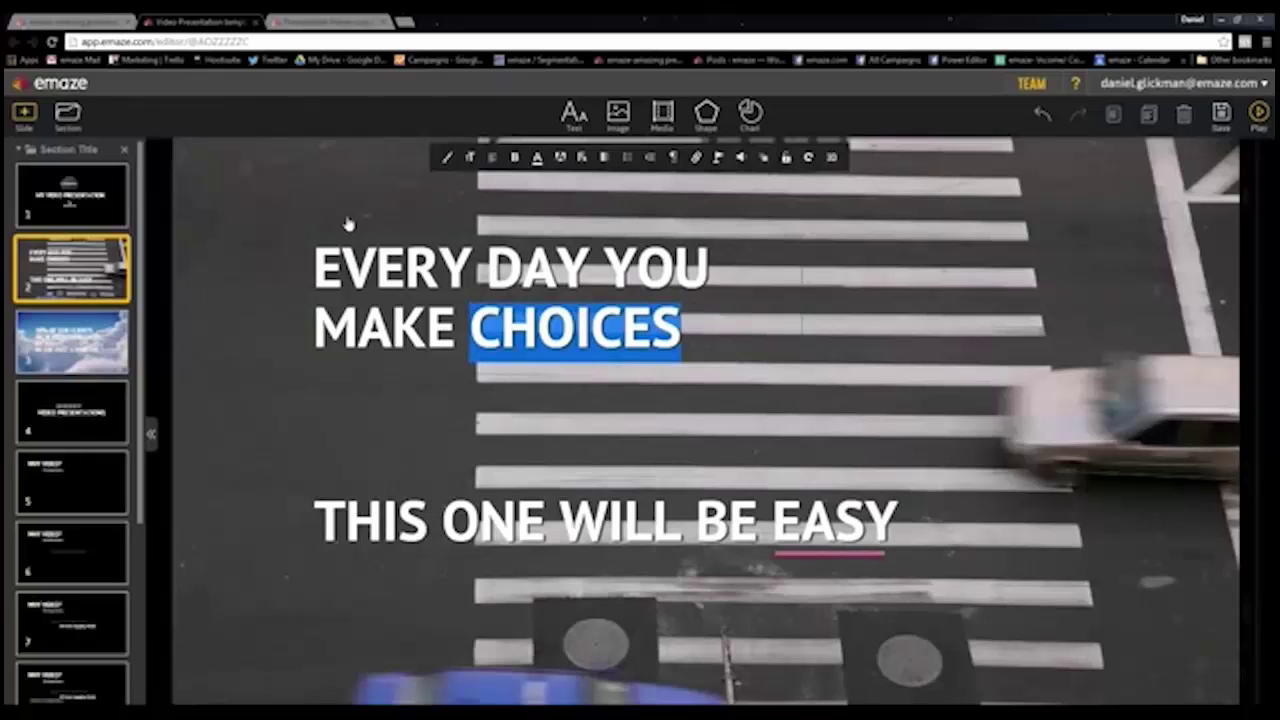
{"action": "left_click", "coordinate": [349, 220]}
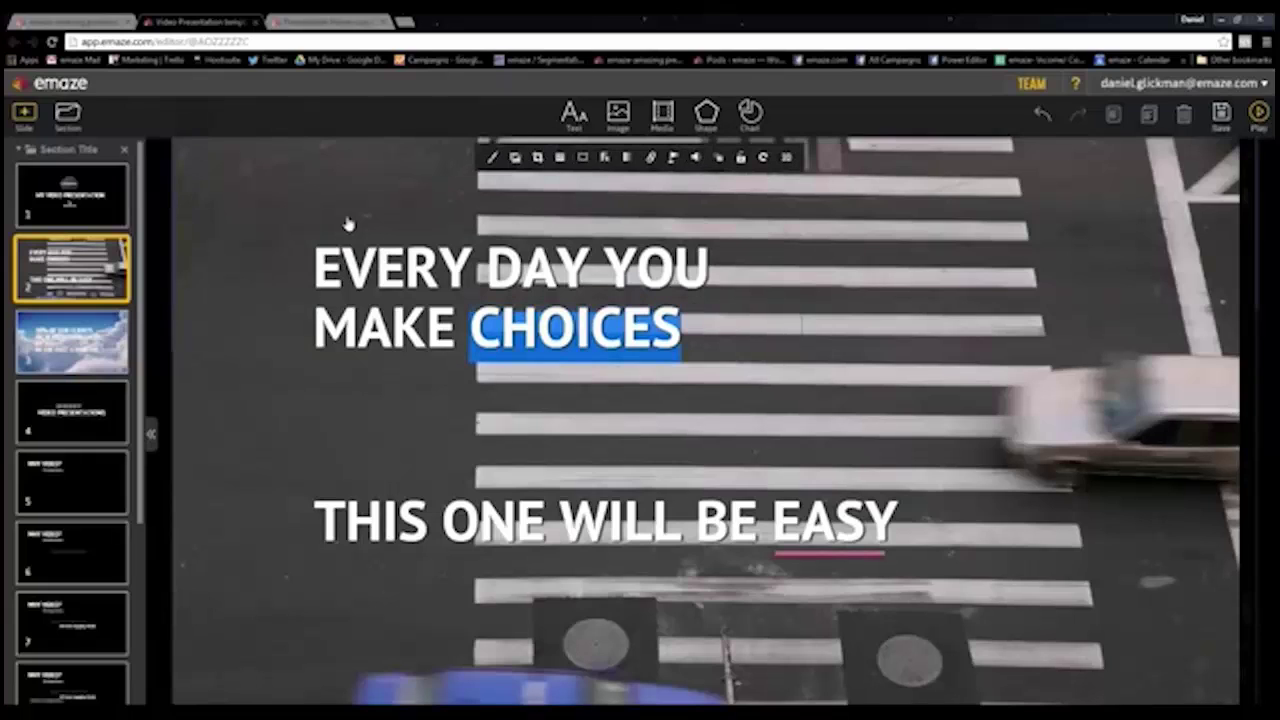
{"action": "left_click", "coordinate": [76, 22]}
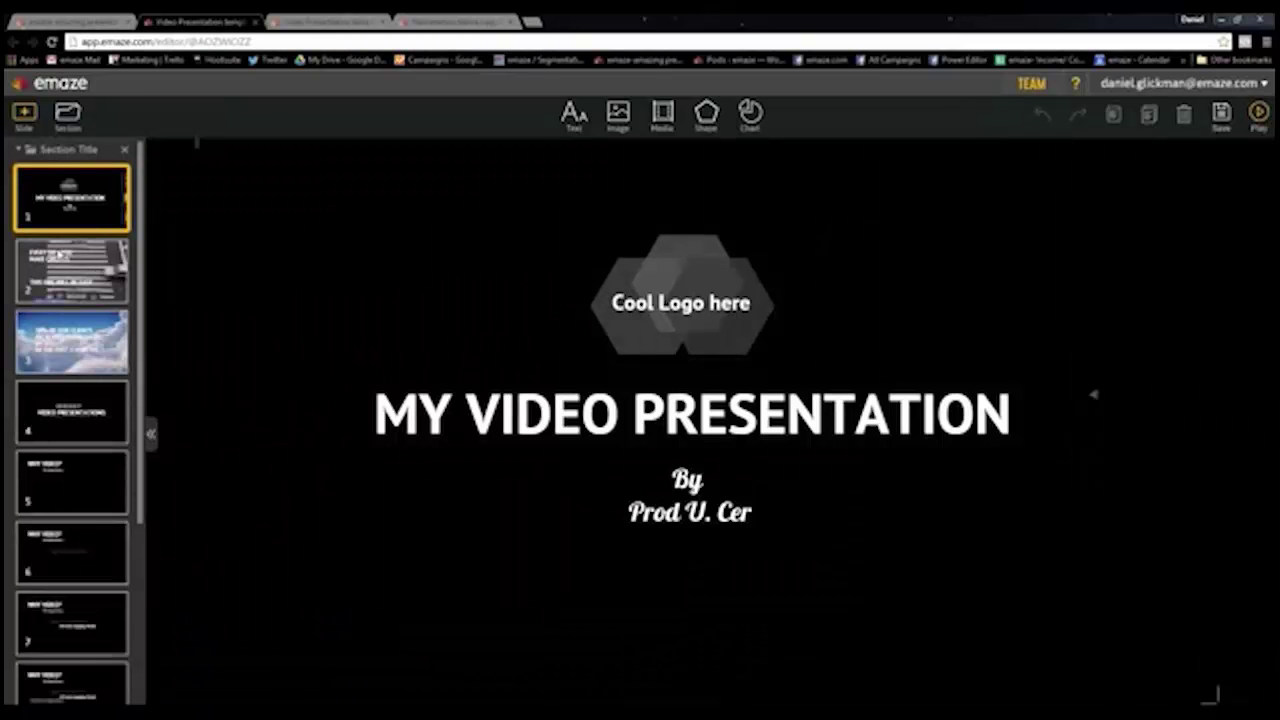
On slide 2, remove CHOICES from the heading and correct DONT to DON'T
{"action": "left_click", "coordinate": [113, 266]}
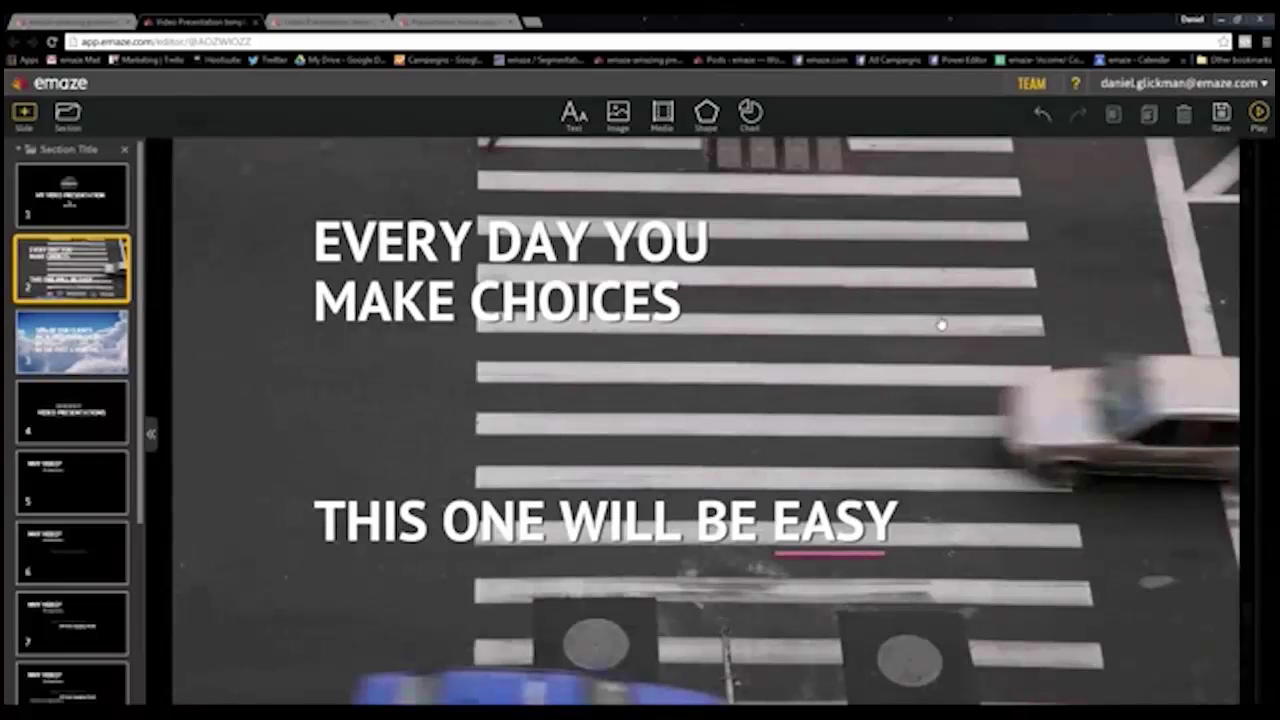
{"action": "left_click", "coordinate": [609, 271]}
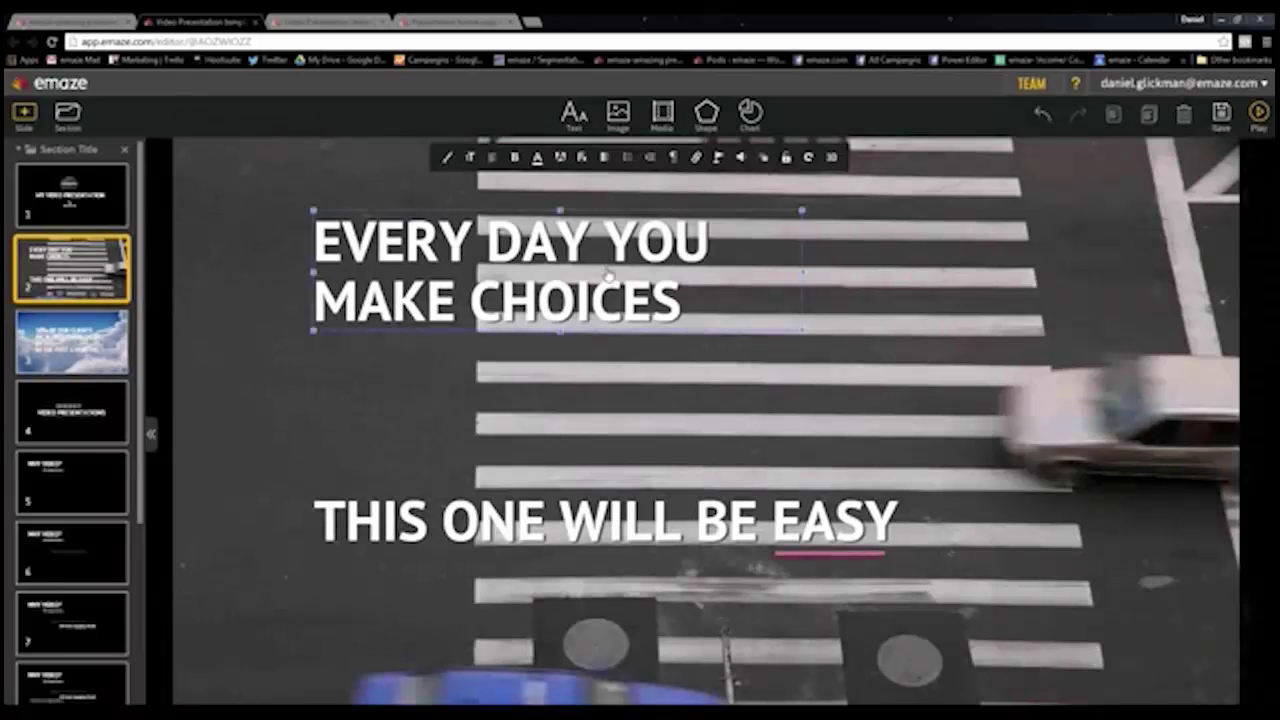
{"action": "double_click", "coordinate": [556, 302]}
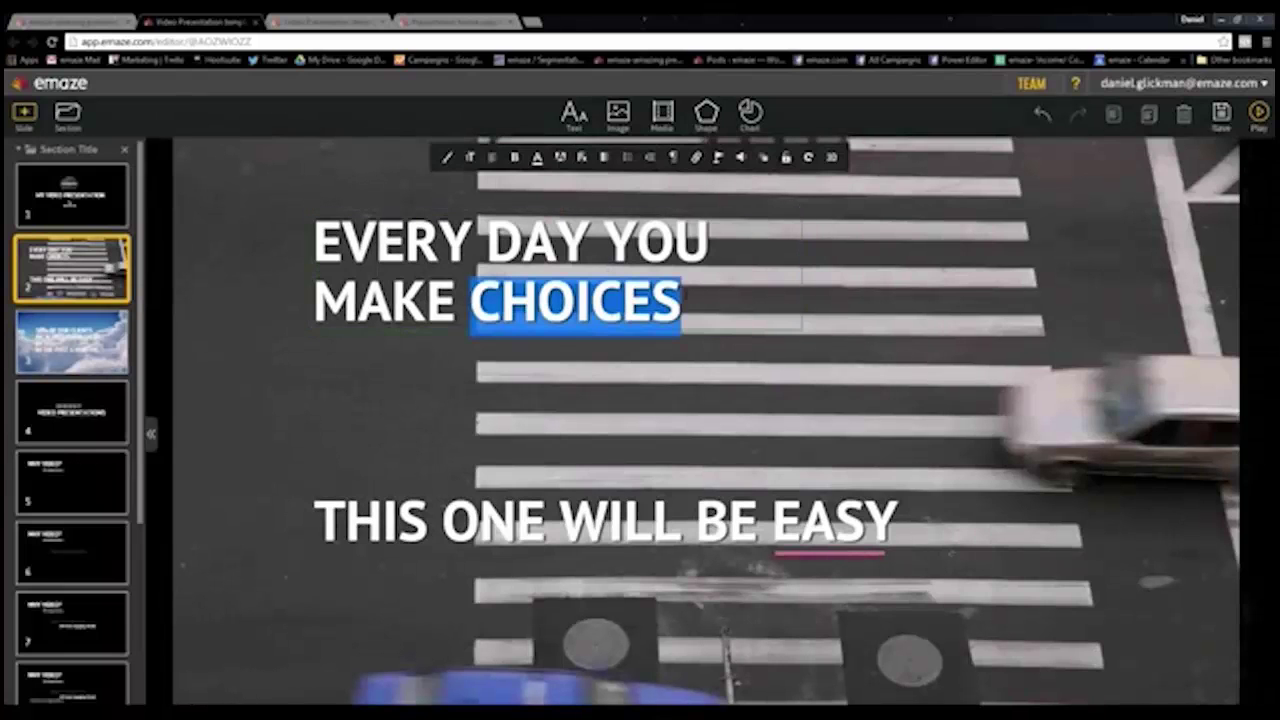
{"action": "key", "text": "BackSpace"}
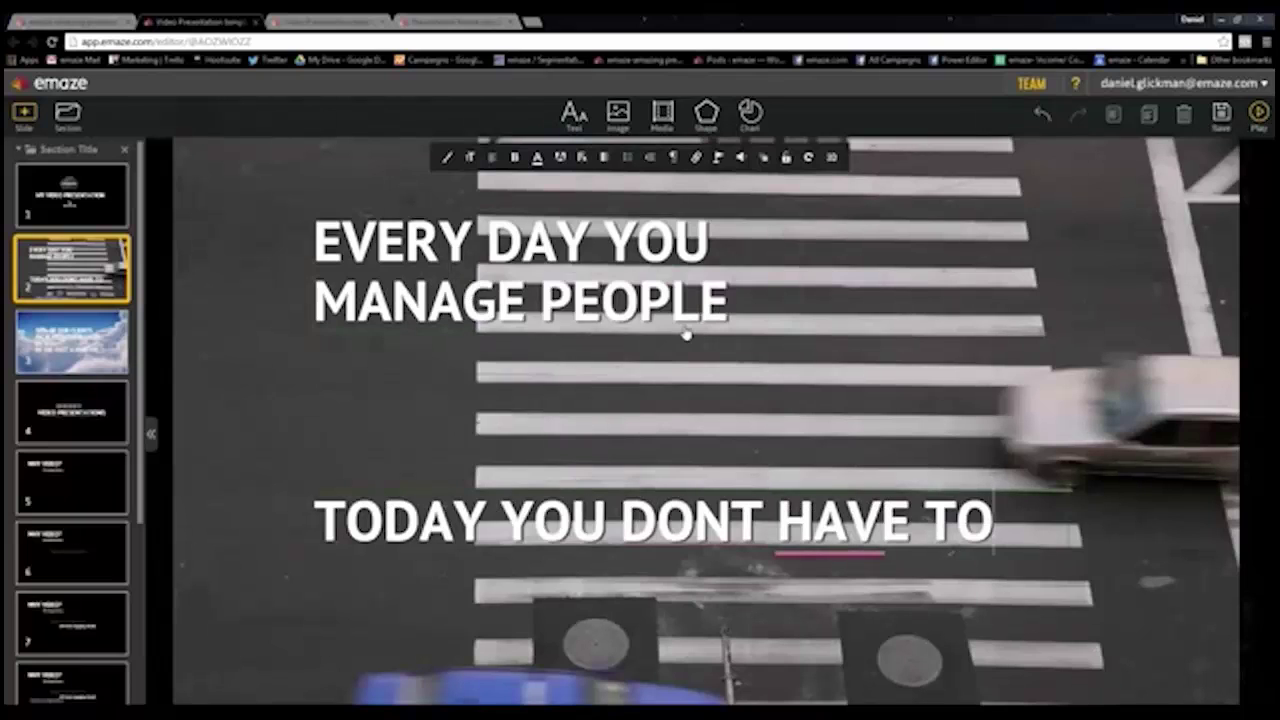
{"action": "left_click", "coordinate": [745, 520]}
{"action": "type", "text": "'"}
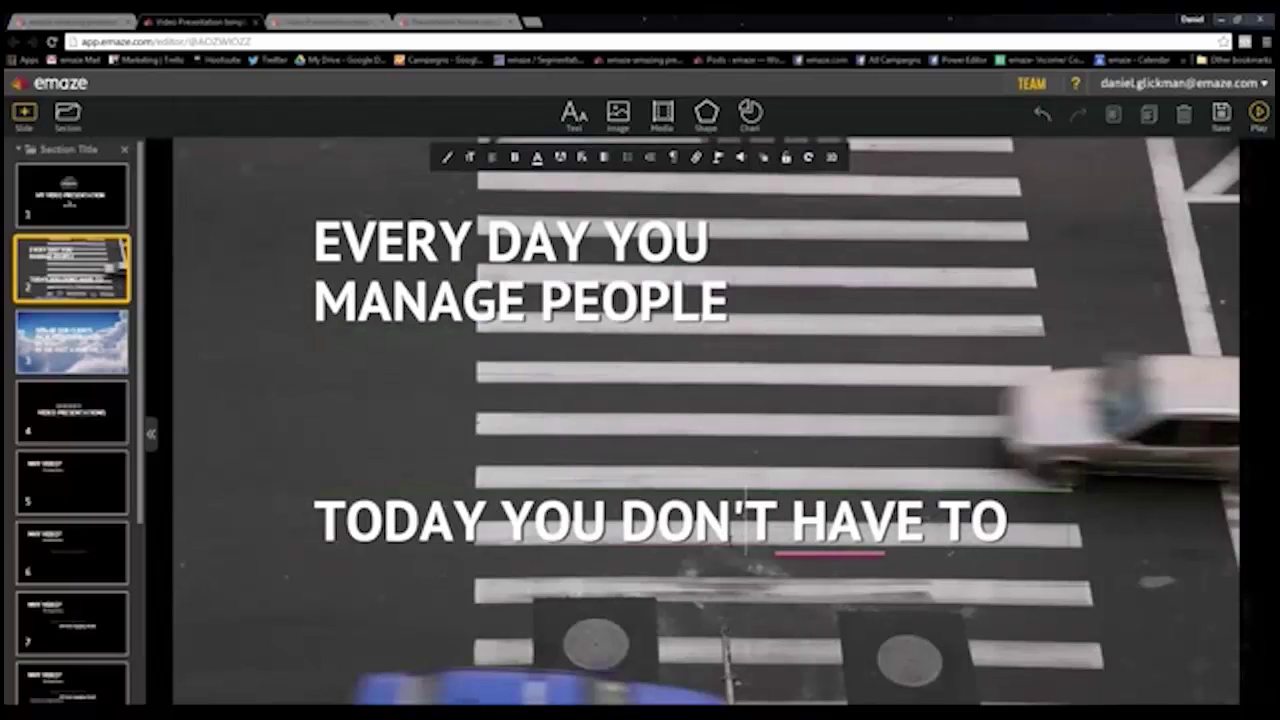
Click through slide 2's layered elements to locate the background video
{"action": "left_click", "coordinate": [1156, 300]}
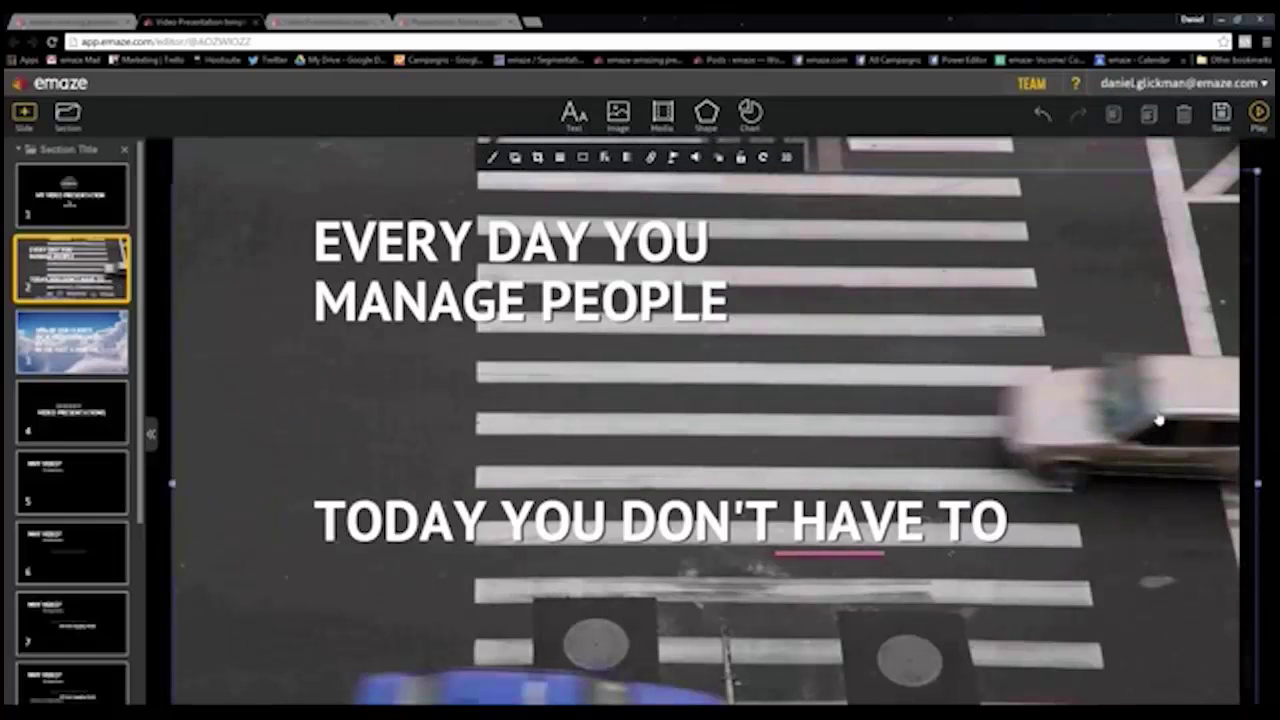
{"action": "left_click", "coordinate": [1154, 457]}
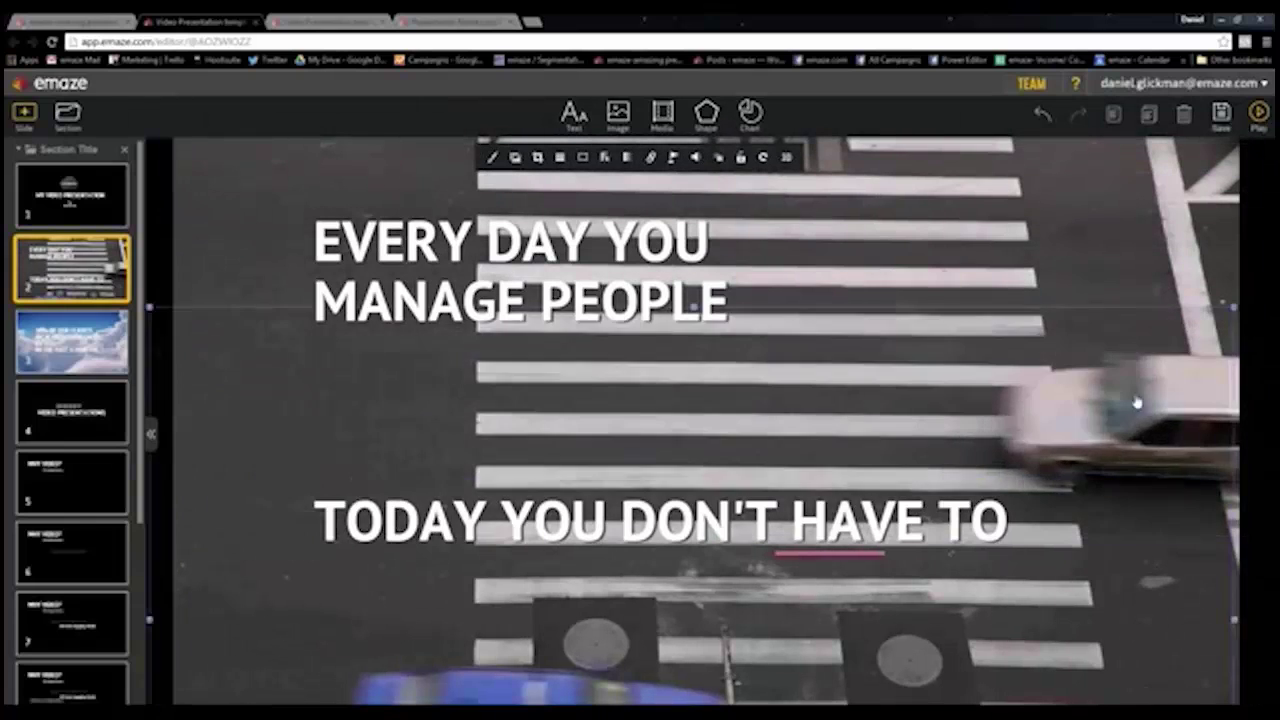
{"action": "left_click", "coordinate": [1148, 330]}
{"action": "left_click", "coordinate": [1147, 345]}
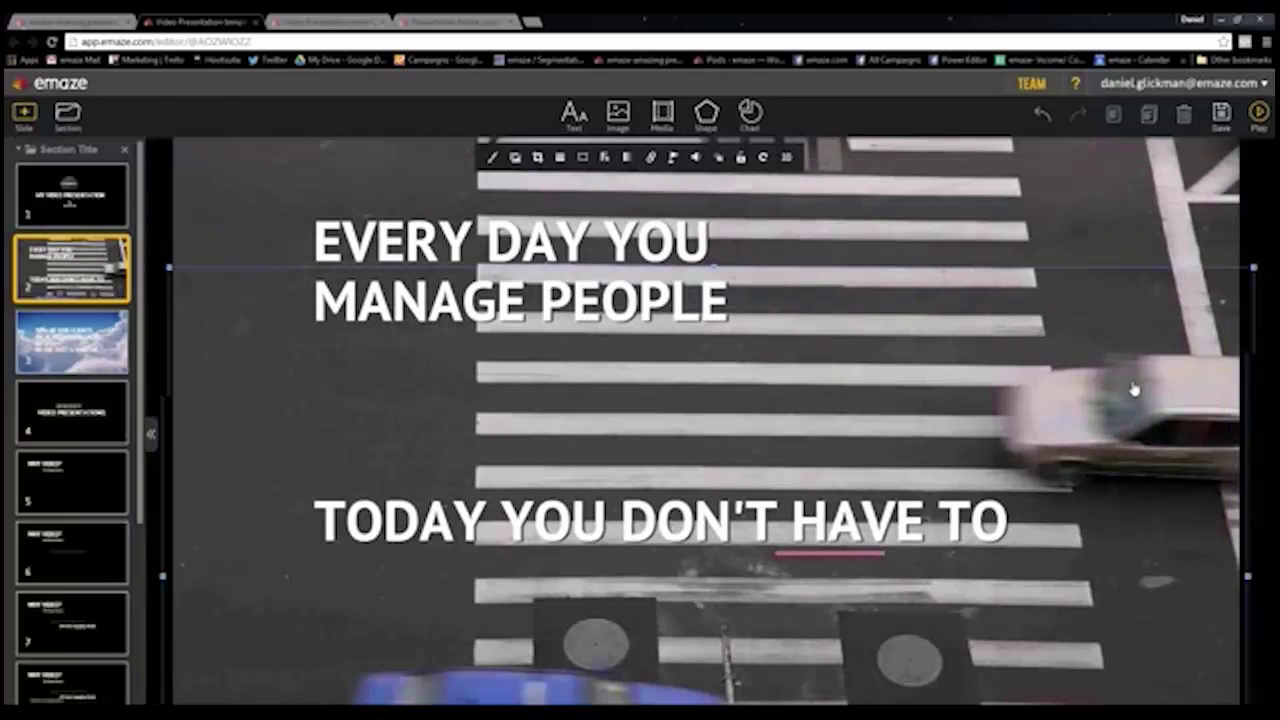
{"action": "left_click", "coordinate": [1143, 307]}
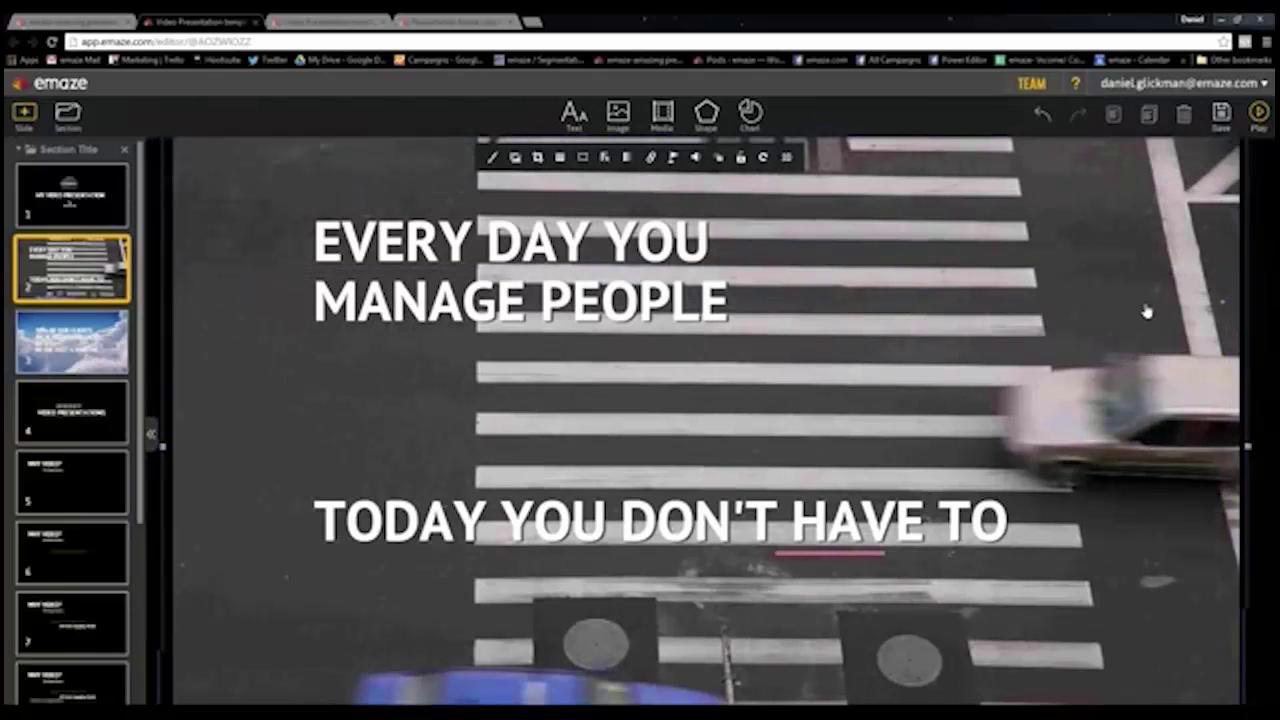
{"action": "left_click", "coordinate": [1141, 311]}
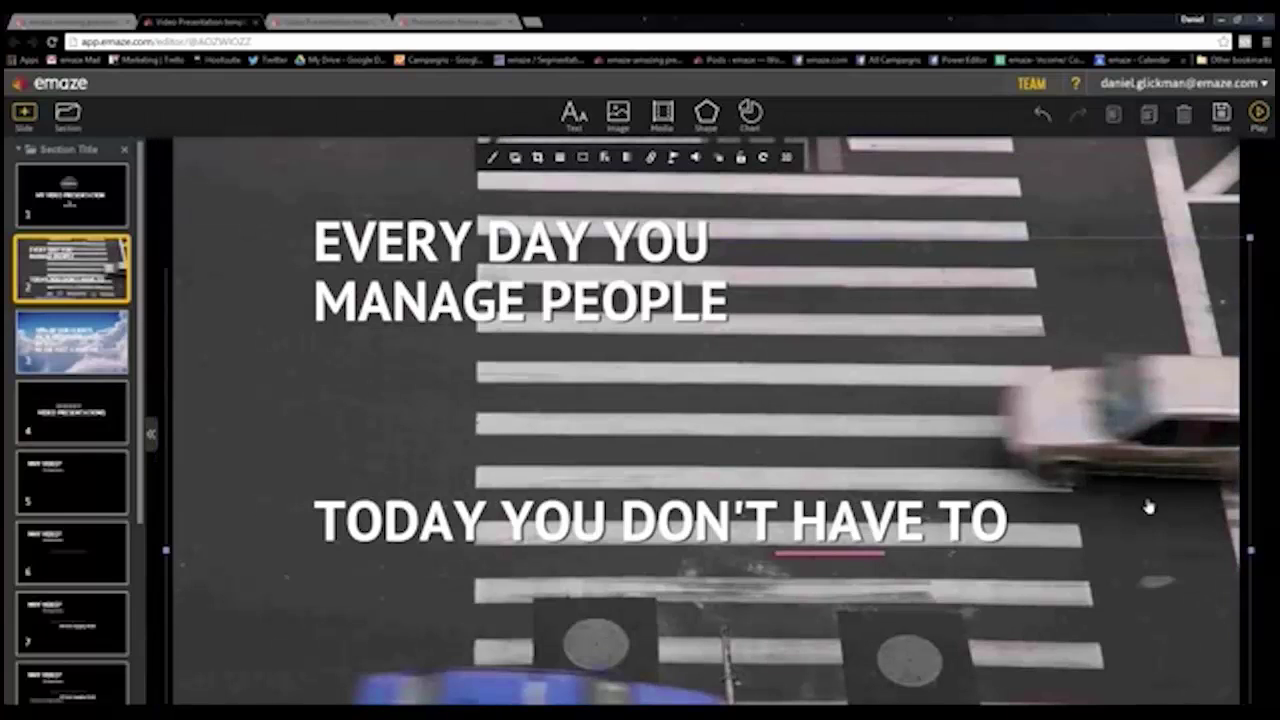
Resize the crosswalk video so it covers most of slide 2
{"action": "left_click", "coordinate": [1043, 345]}
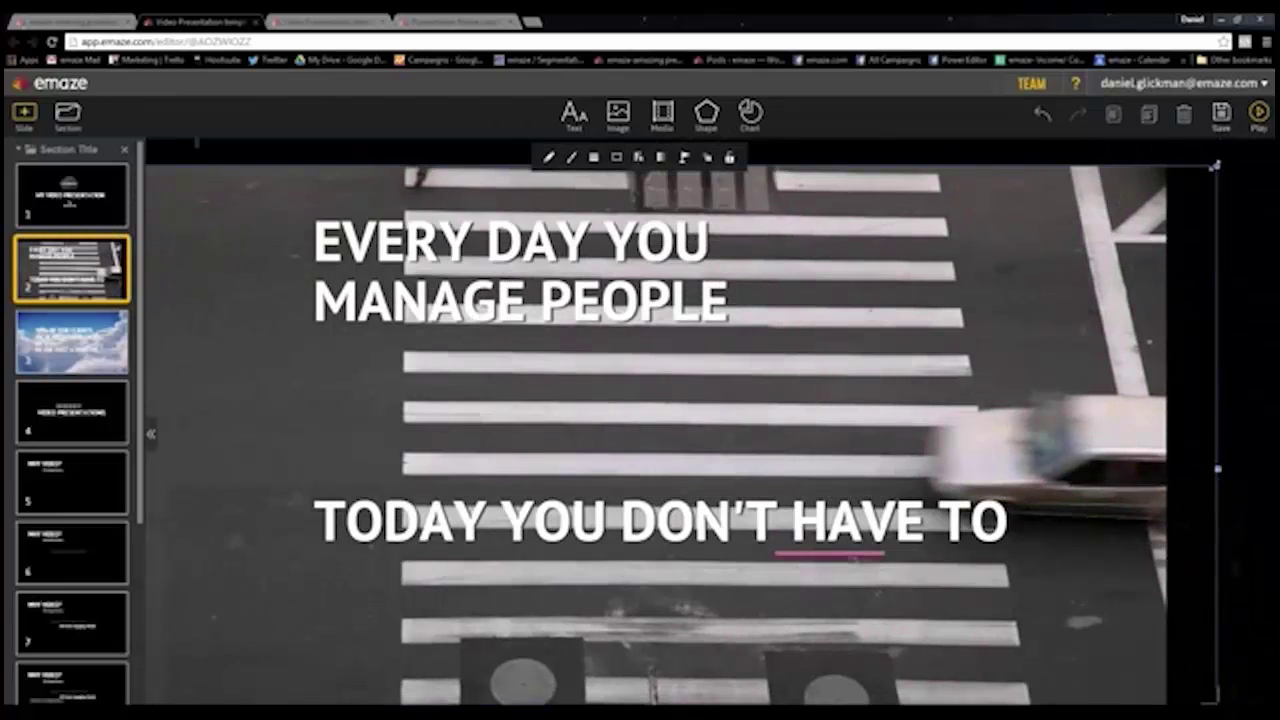
{"action": "mouse_move", "coordinate": [1218, 168]}
{"action": "left_mouse_down"}
{"action": "mouse_move", "coordinate": [771, 428]}
{"action": "mouse_move", "coordinate": [971, 253]}
{"action": "mouse_move", "coordinate": [911, 339]}
{"action": "left_mouse_up"}
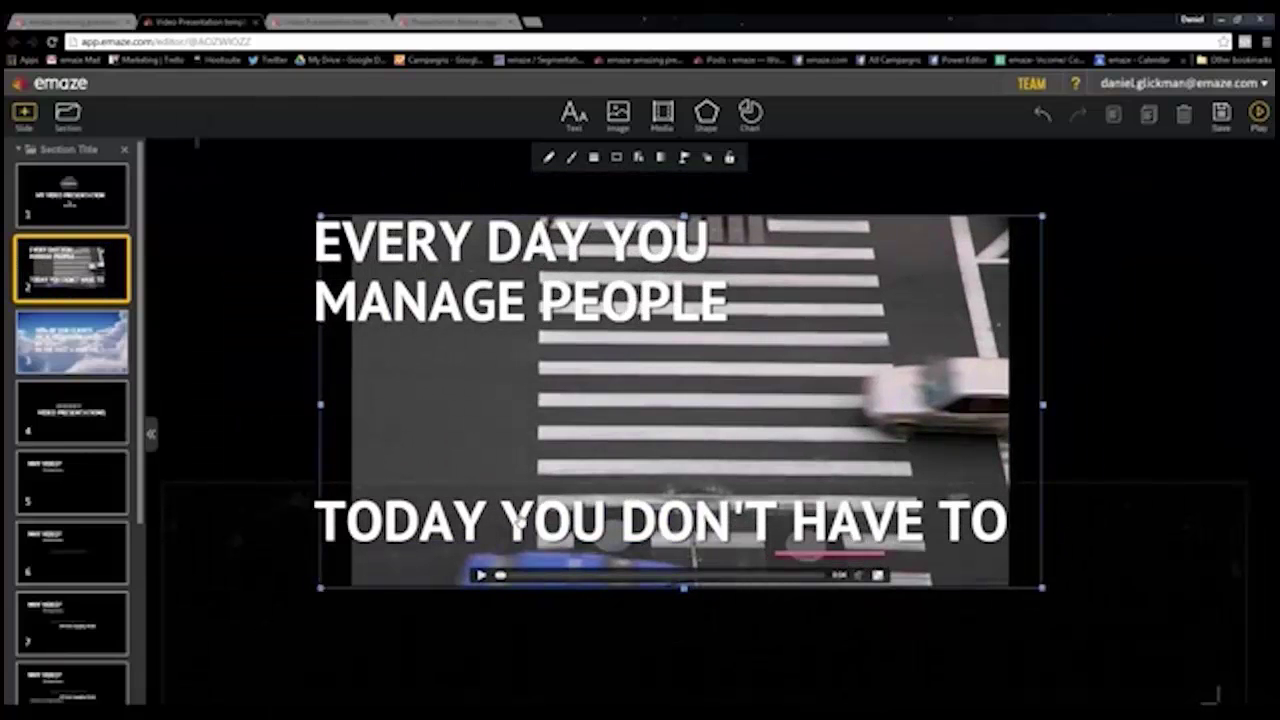
{"action": "left_click_drag", "start_coordinate": [1040, 214], "coordinate": [1086, 201]}
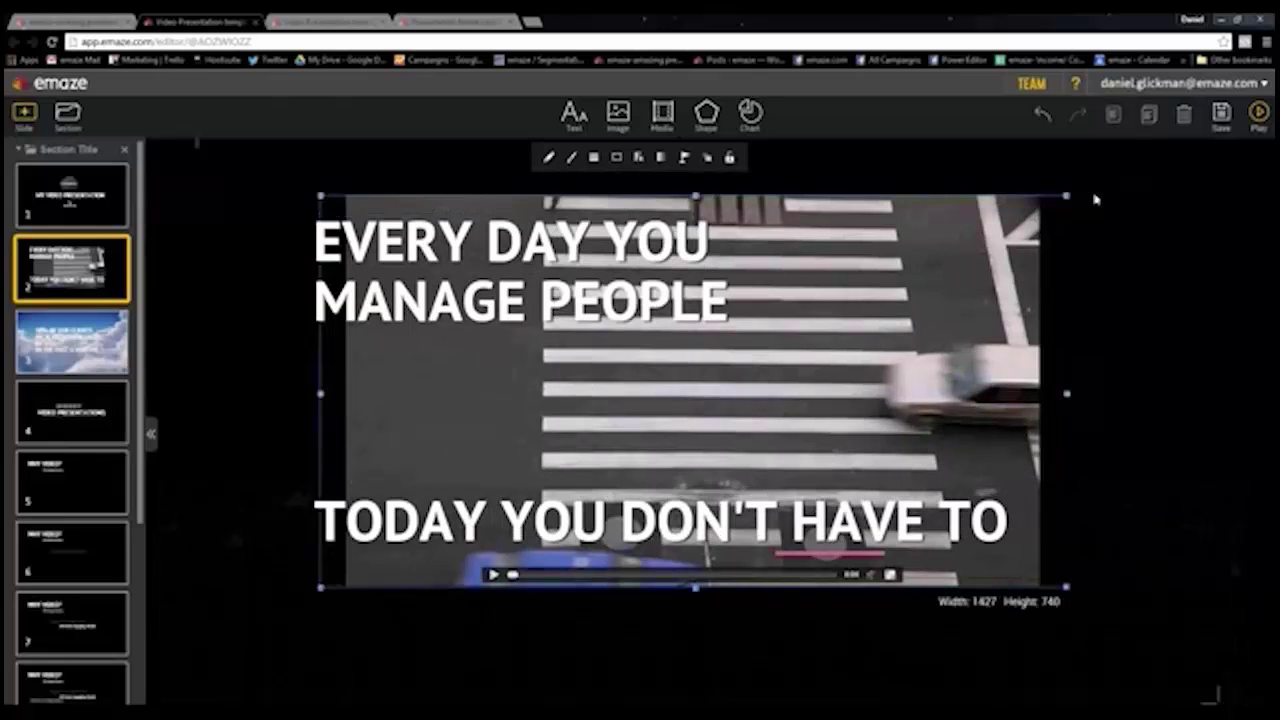
{"action": "left_click_drag", "start_coordinate": [964, 280], "coordinate": [960, 272]}
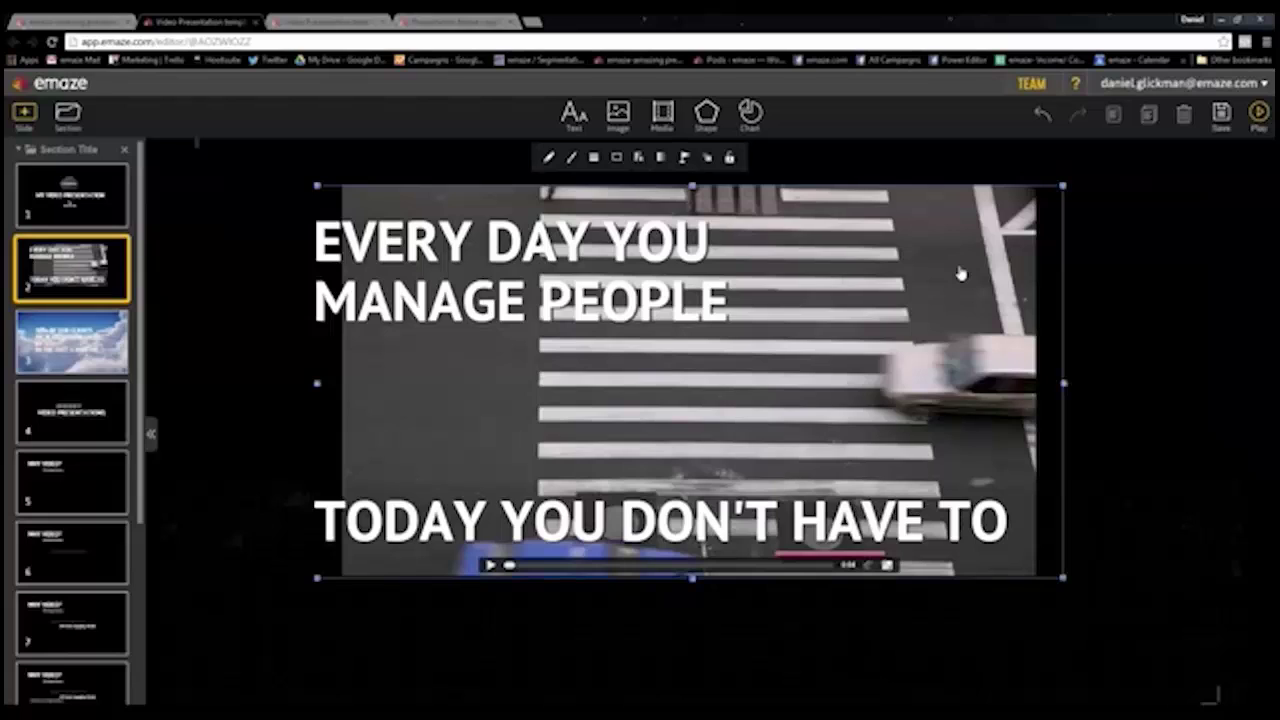
Shift the crosswalk video right and bring up the add-media options
{"action": "left_click", "coordinate": [1143, 277]}
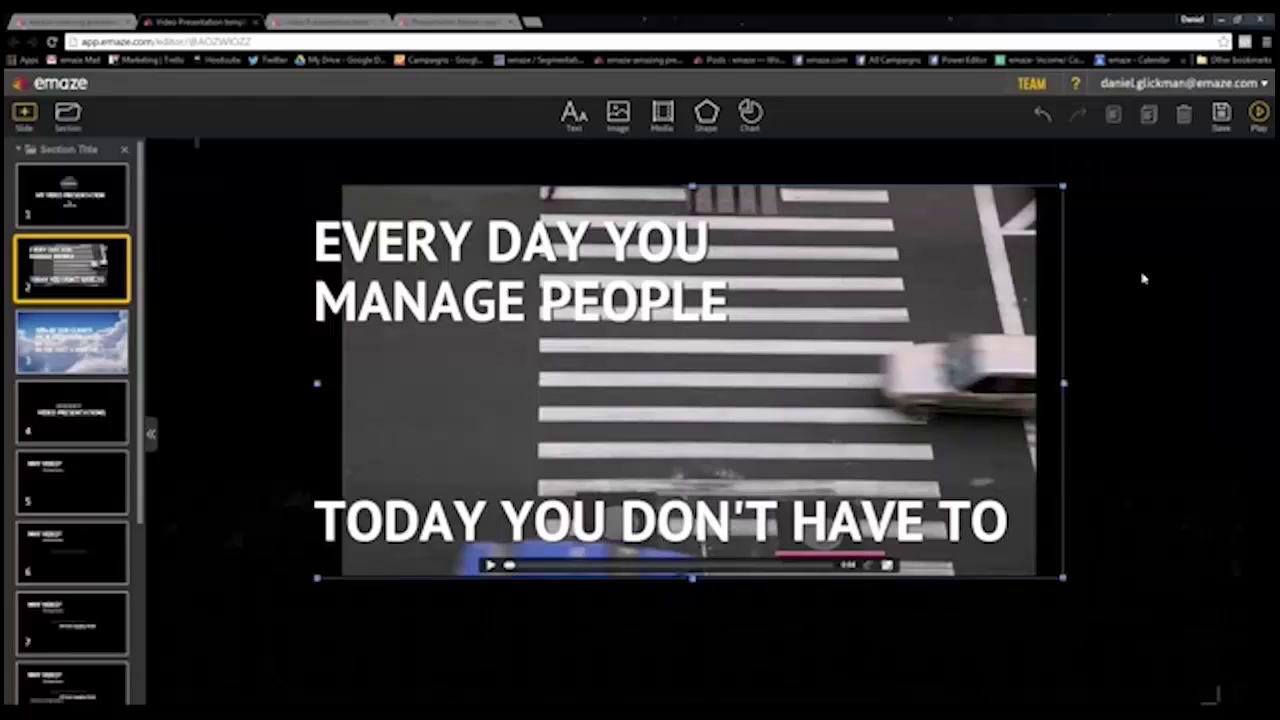
{"action": "left_click", "coordinate": [1025, 298]}
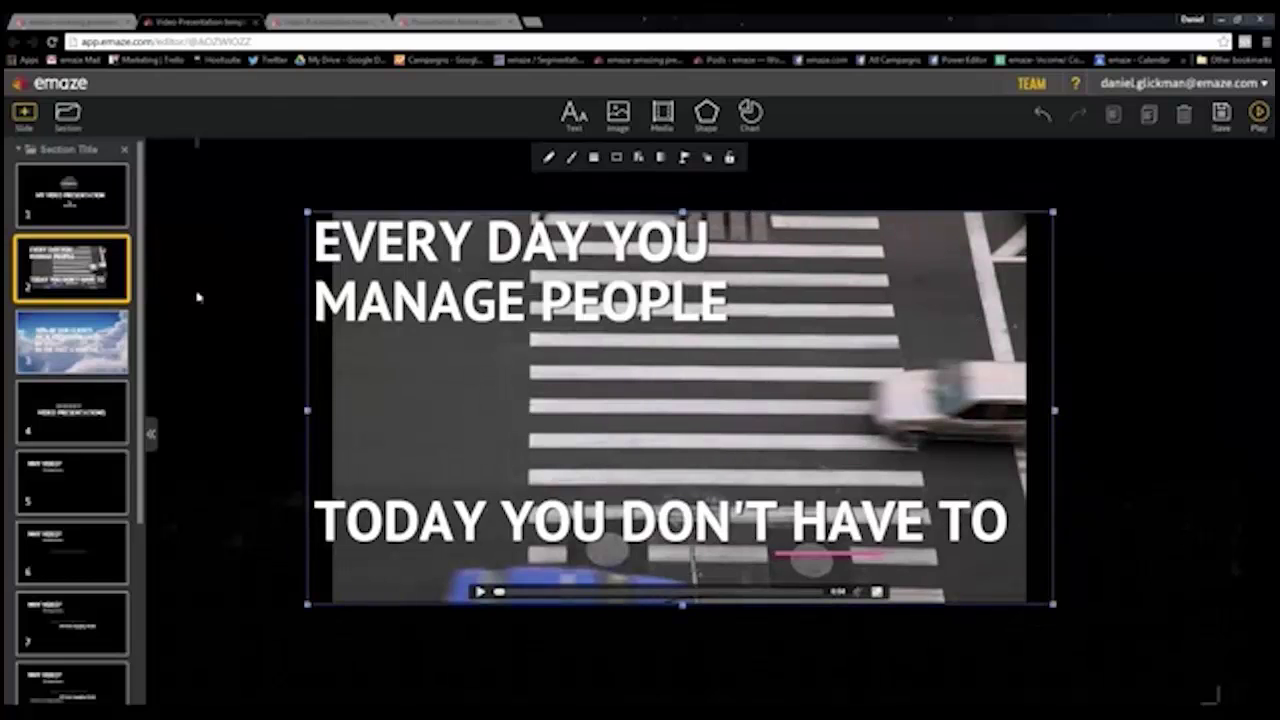
{"action": "left_click", "coordinate": [1103, 294]}
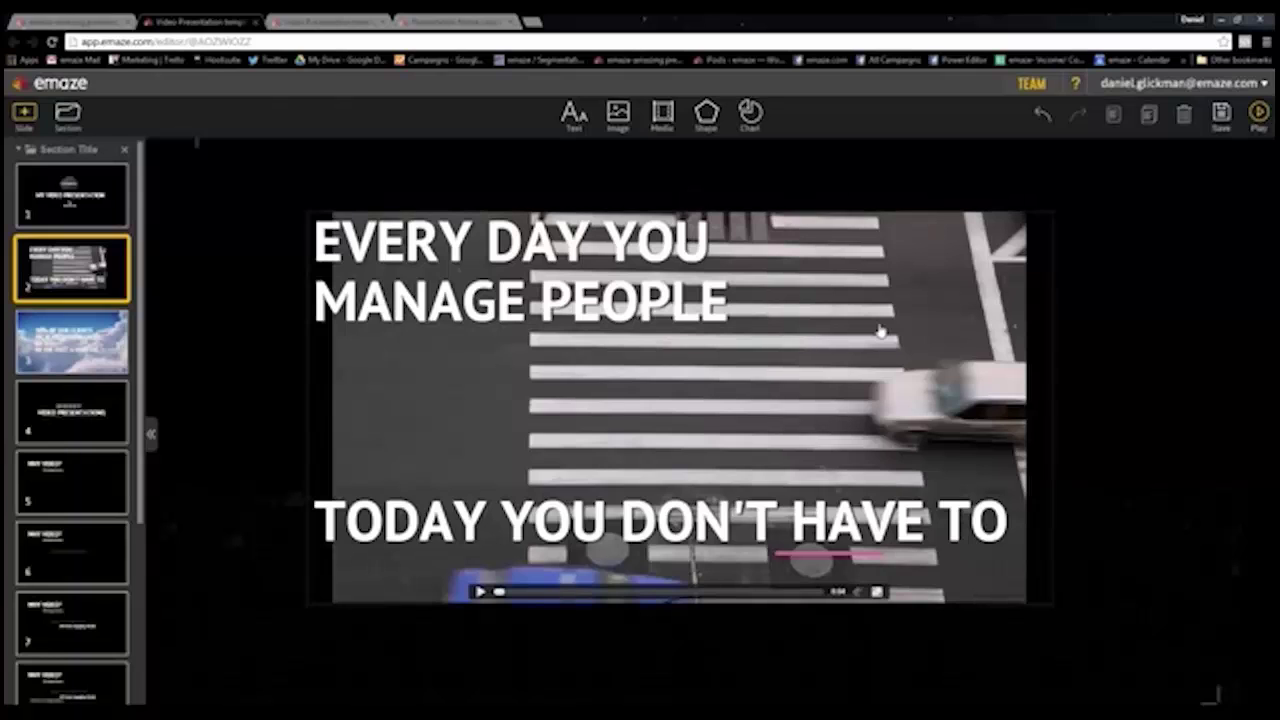
{"action": "left_click_drag", "start_coordinate": [912, 337], "coordinate": [1020, 333]}
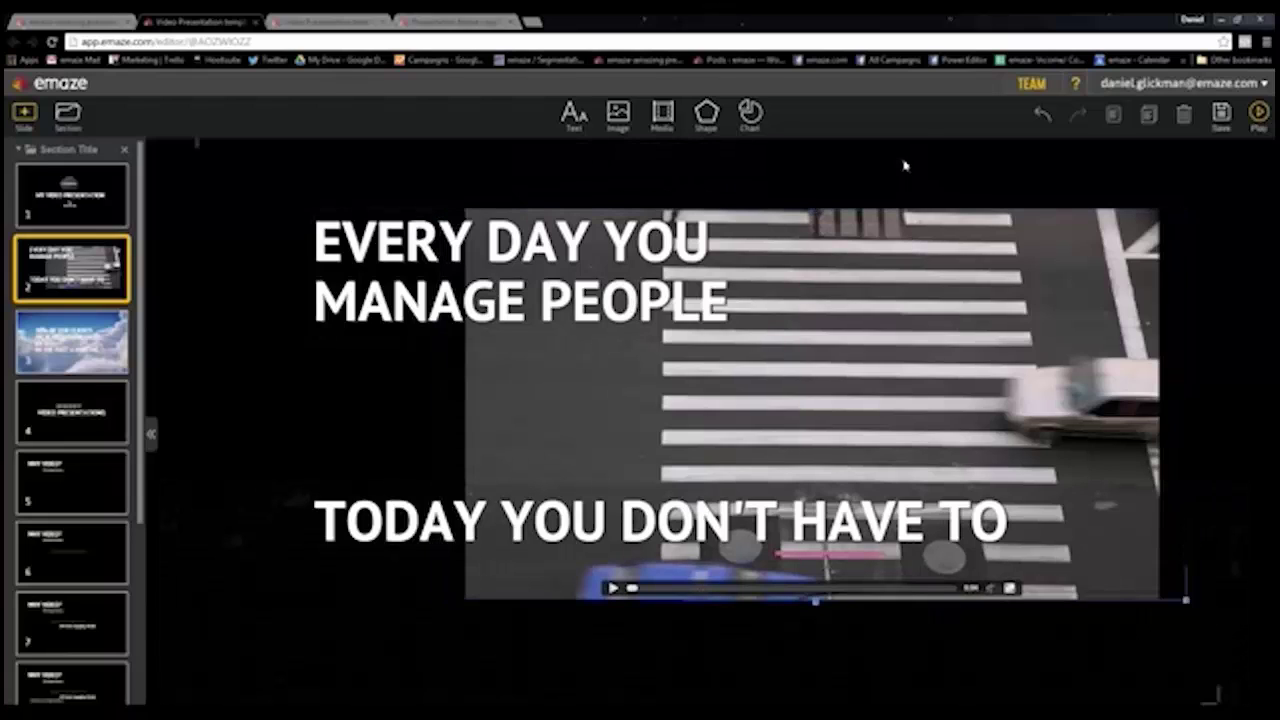
{"action": "left_click", "coordinate": [663, 118]}
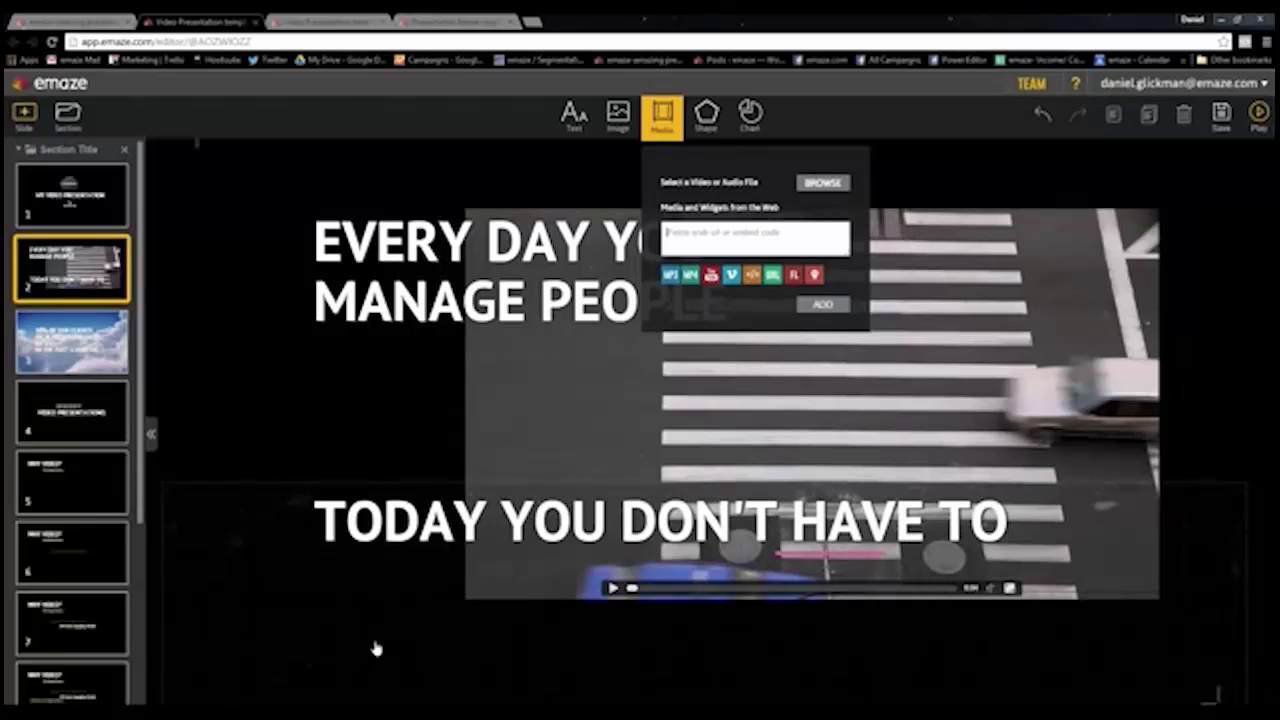
Drag the crosswalk video's corners until it covers all of slide 2 behind the headlines
{"action": "left_click_drag", "start_coordinate": [560, 417], "coordinate": [403, 418]}
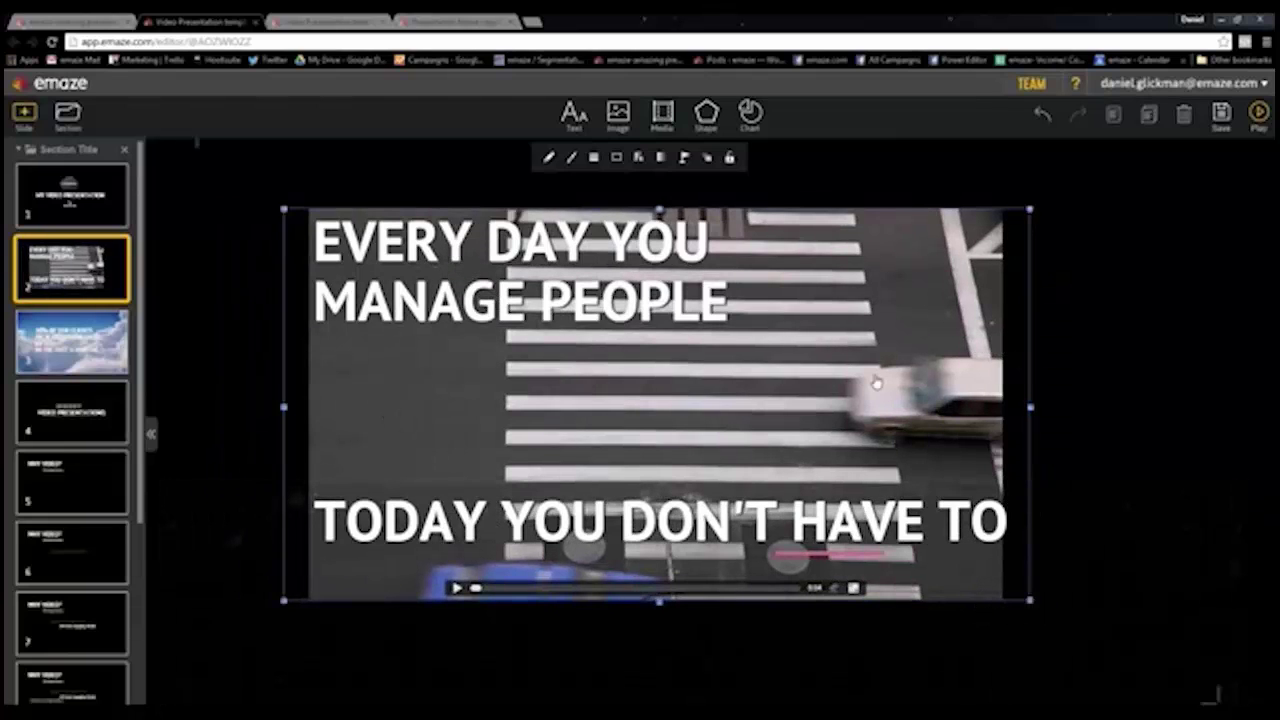
{"action": "left_click_drag", "start_coordinate": [998, 450], "coordinate": [1027, 453]}
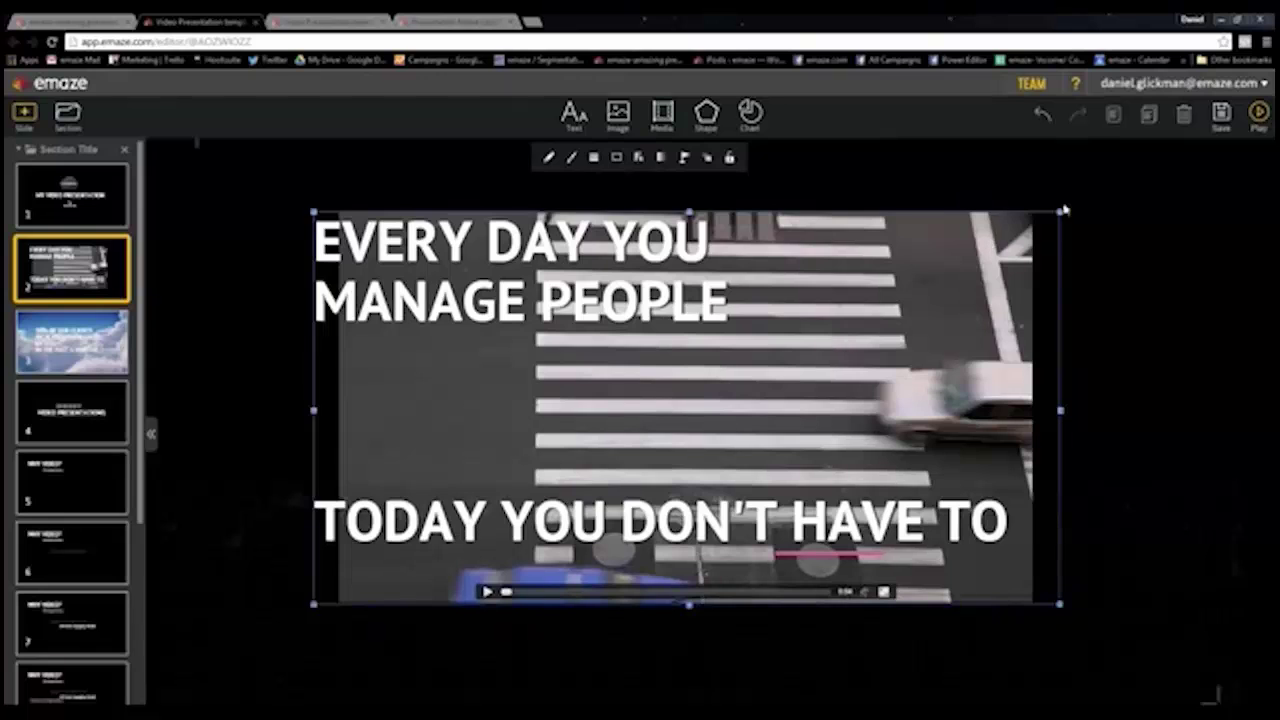
{"action": "mouse_move", "coordinate": [1059, 211]}
{"action": "left_mouse_down"}
{"action": "mouse_move", "coordinate": [1200, 148]}
{"action": "mouse_move", "coordinate": [1270, 136]}
{"action": "left_mouse_up"}
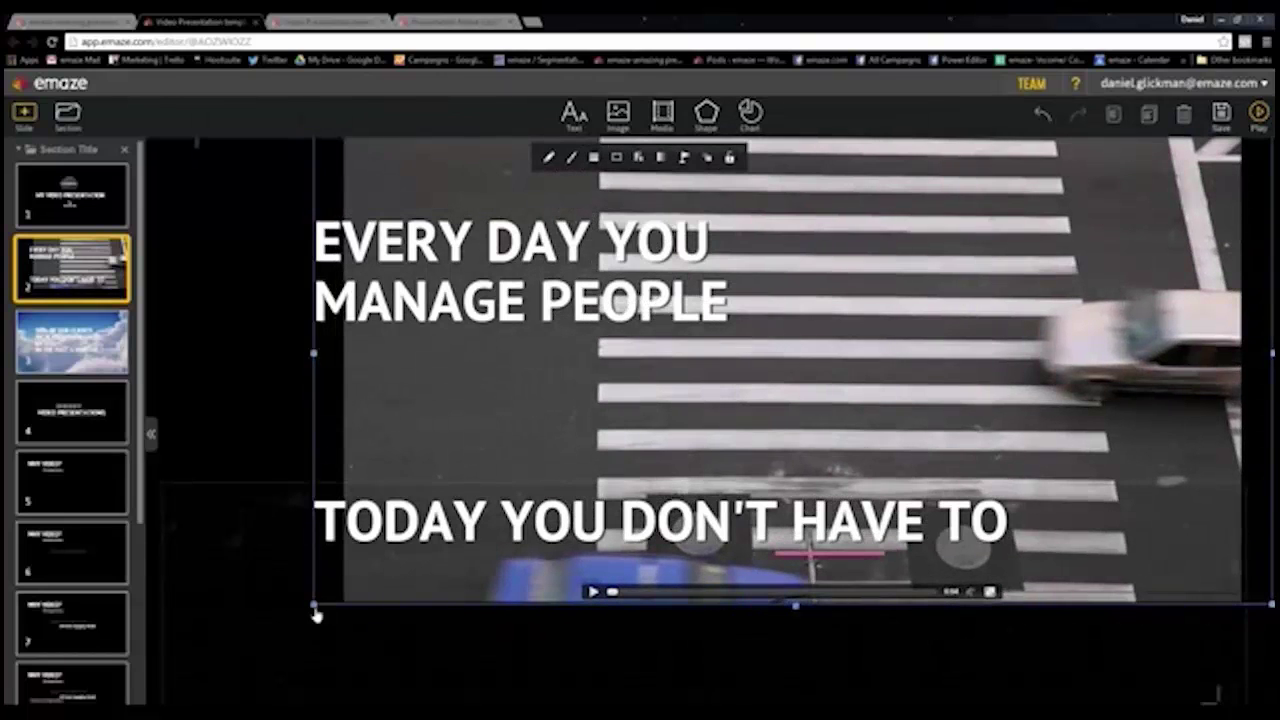
{"action": "left_click", "coordinate": [280, 640]}
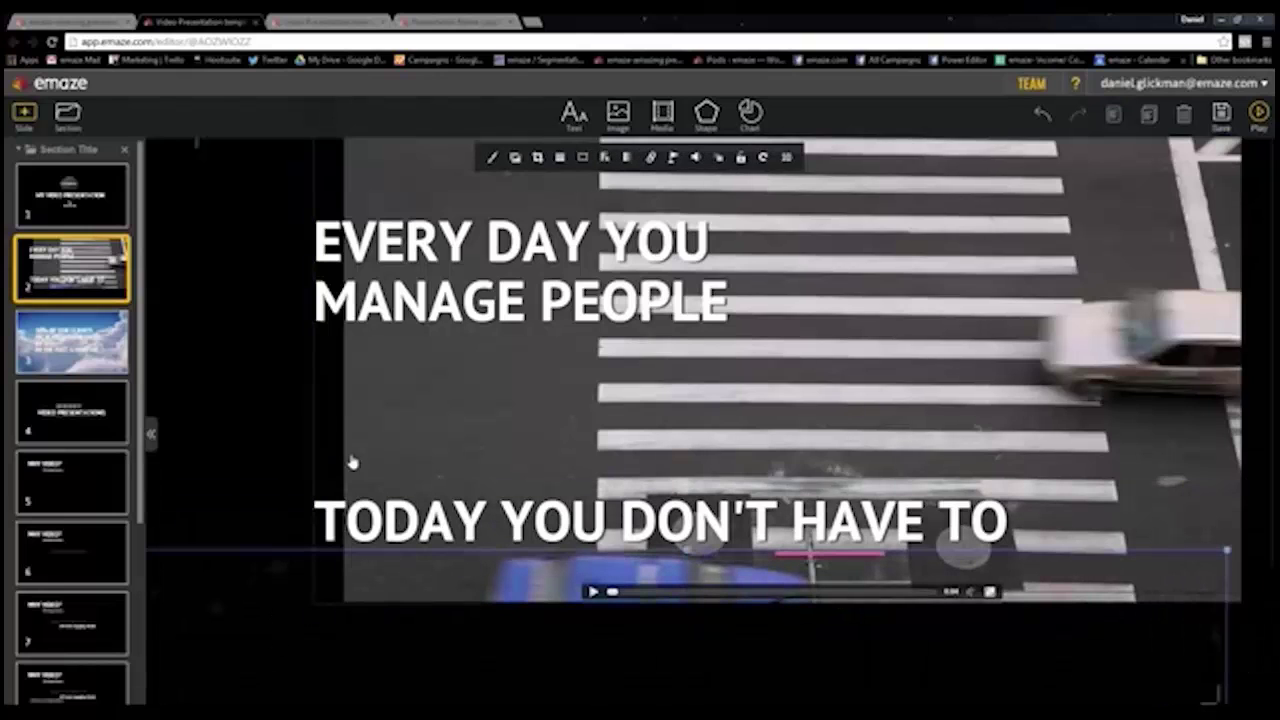
{"action": "mouse_move", "coordinate": [351, 463]}
{"action": "left_mouse_down"}
{"action": "mouse_move", "coordinate": [283, 517]}
{"action": "mouse_move", "coordinate": [175, 670]}
{"action": "left_mouse_up"}
{"action": "left_click_drag", "start_coordinate": [313, 445], "coordinate": [279, 620]}
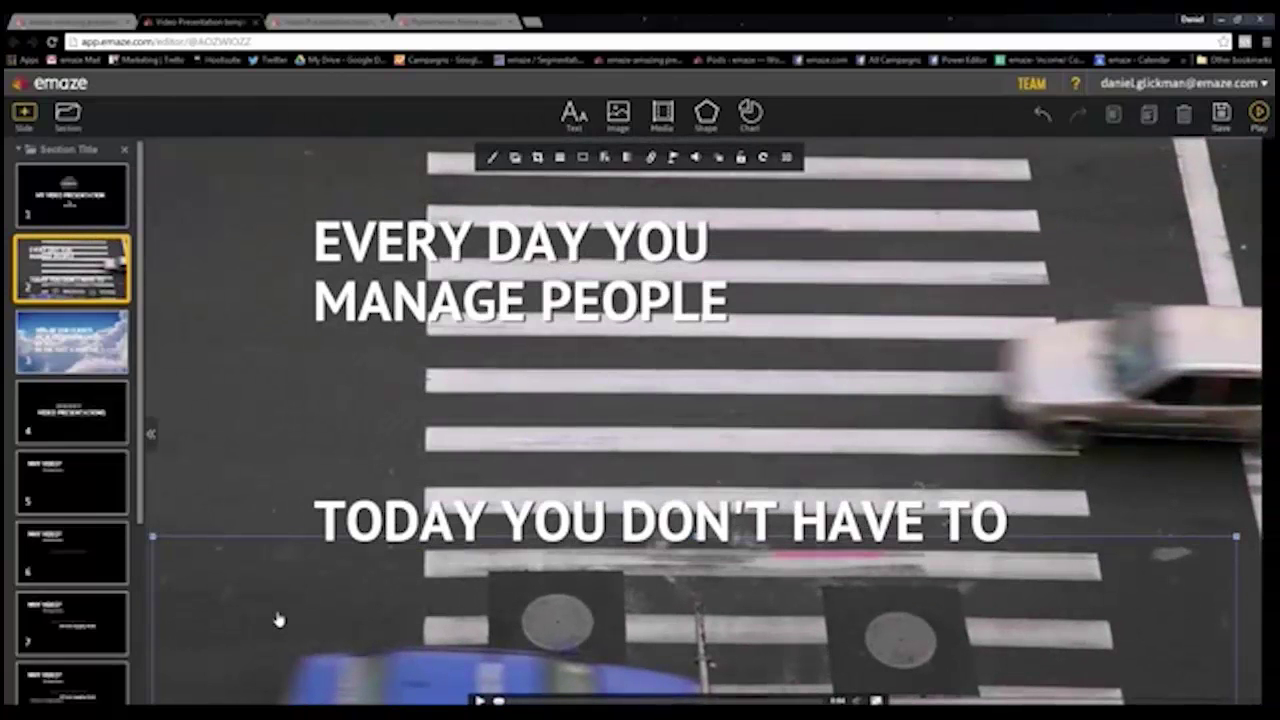
Turn on Loop and Auto play for the crosswalk video and update it
{"action": "left_click", "coordinate": [640, 445]}
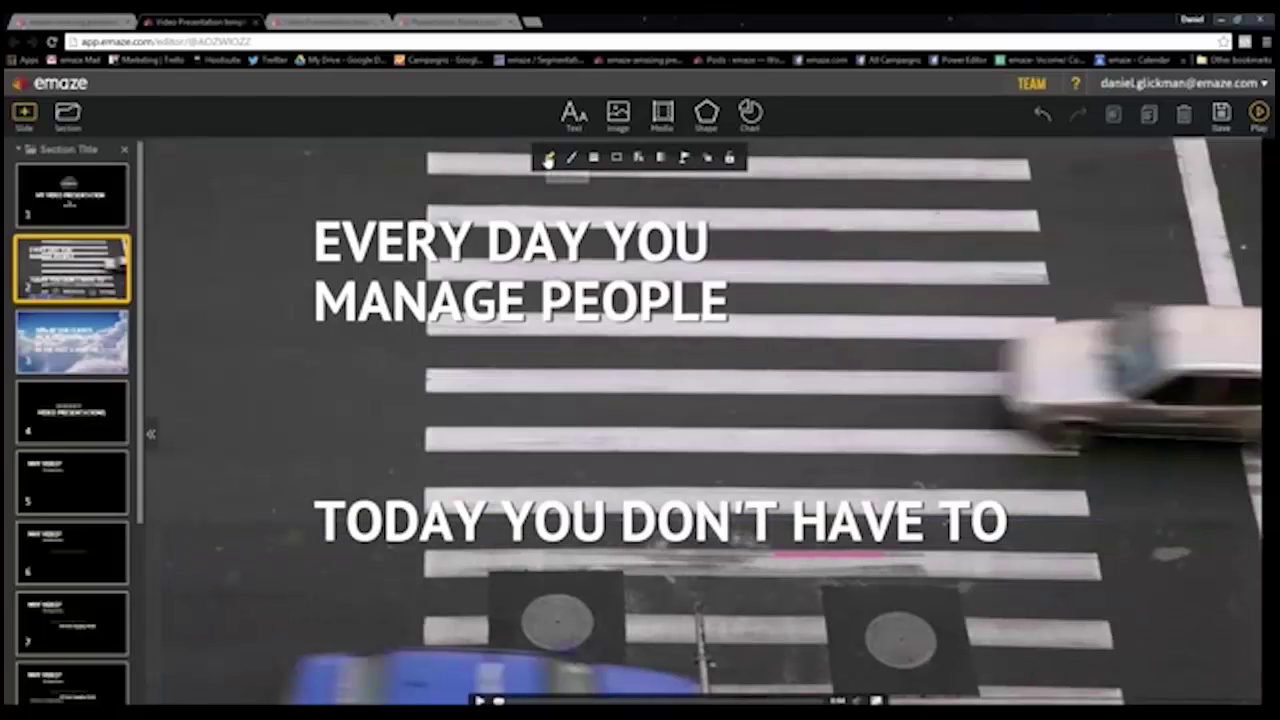
{"action": "left_click", "coordinate": [548, 158]}
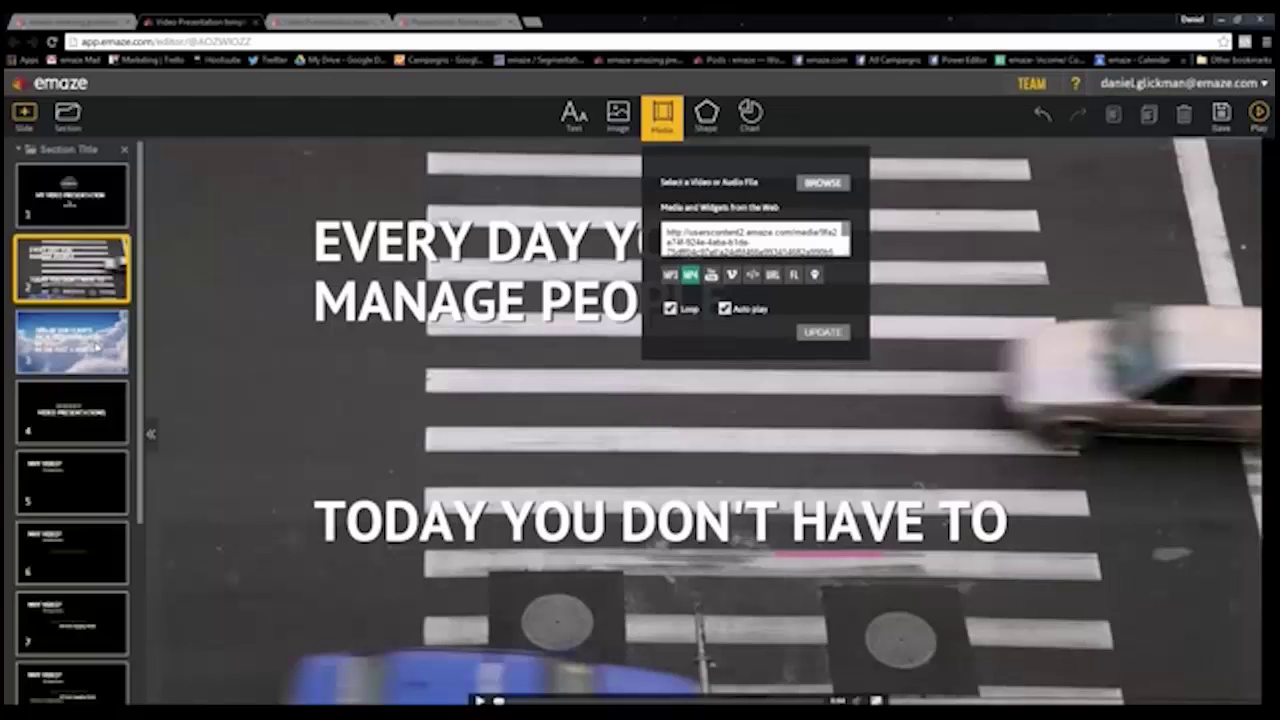
{"action": "left_click", "coordinate": [329, 415]}
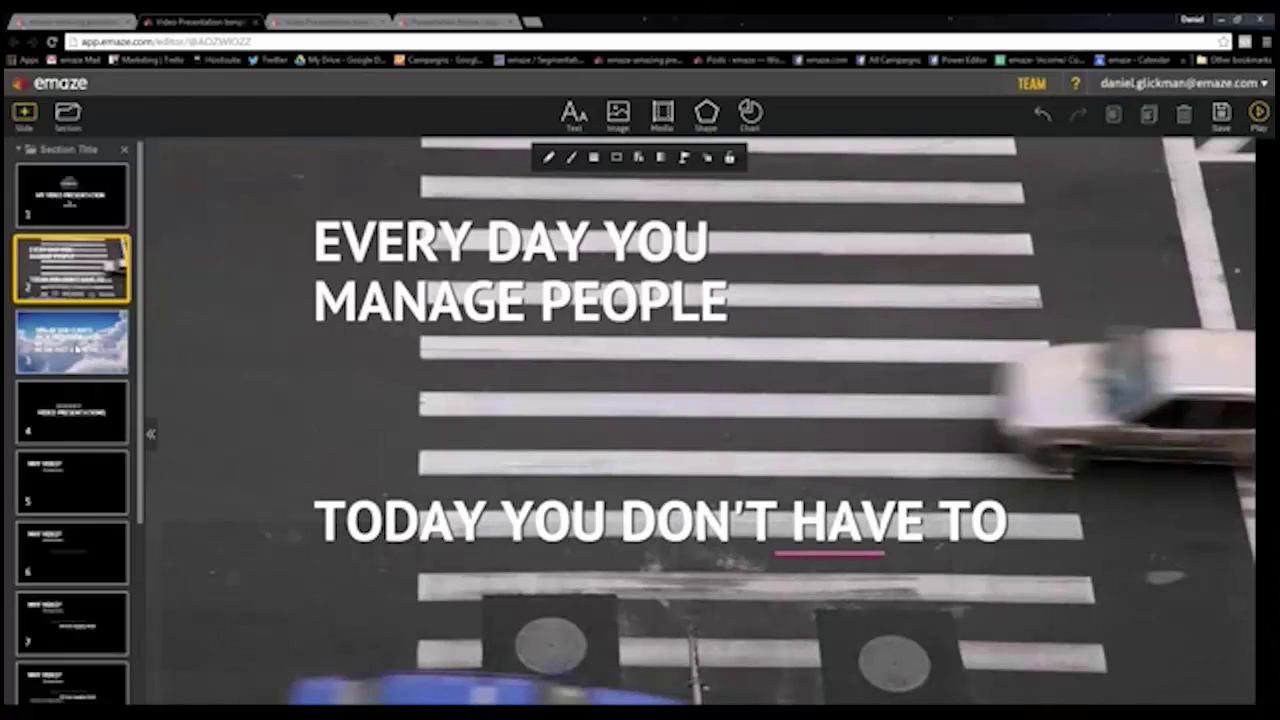
{"action": "left_click", "coordinate": [220, 604]}
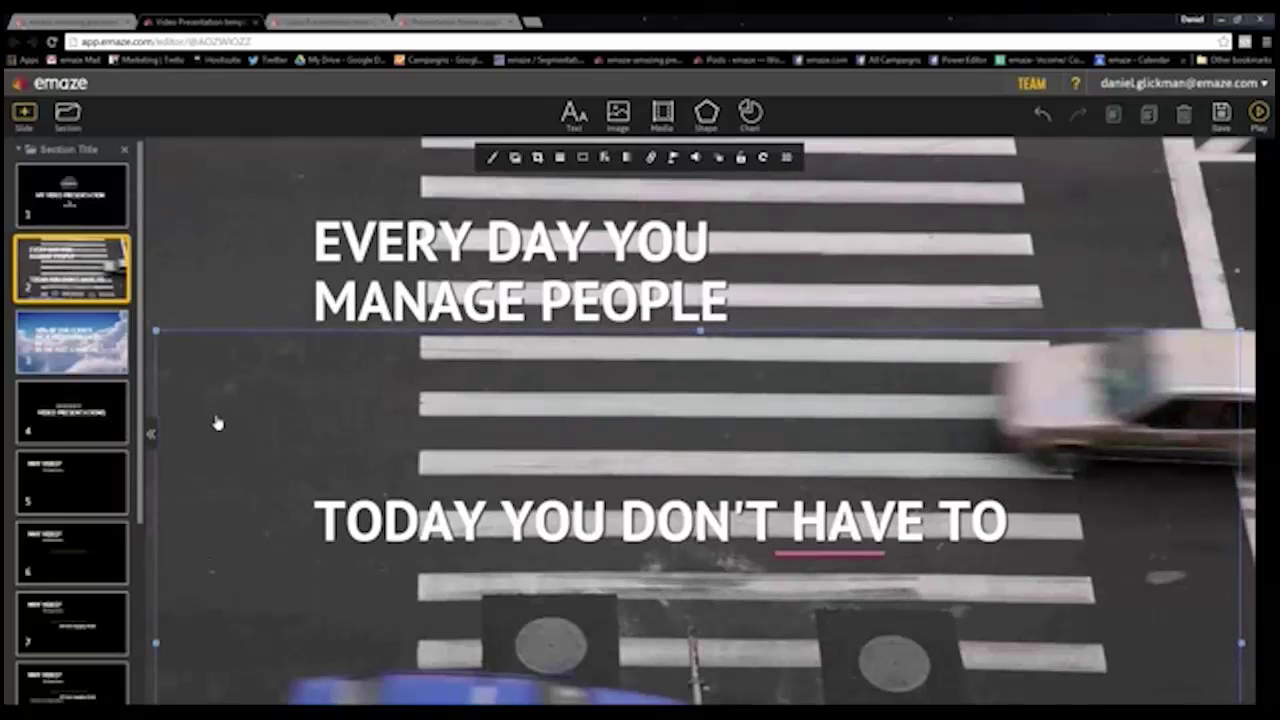
Drag EVERY DAY YOU MANAGE PEOPLE and TODAY YOU DON'T HAVE TO closer together
{"action": "mouse_move", "coordinate": [592, 302]}
{"action": "left_mouse_down"}
{"action": "mouse_move", "coordinate": [686, 296]}
{"action": "mouse_move", "coordinate": [726, 275]}
{"action": "left_mouse_up"}
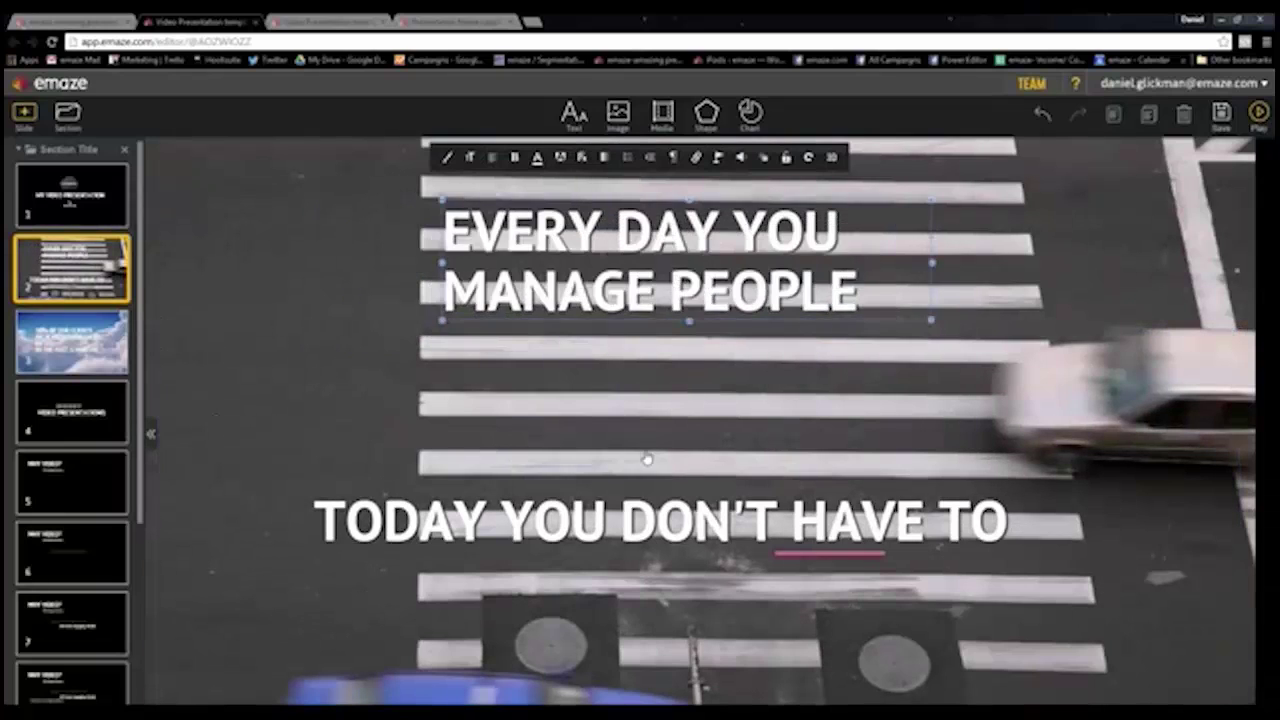
{"action": "left_click_drag", "start_coordinate": [640, 520], "coordinate": [654, 464]}
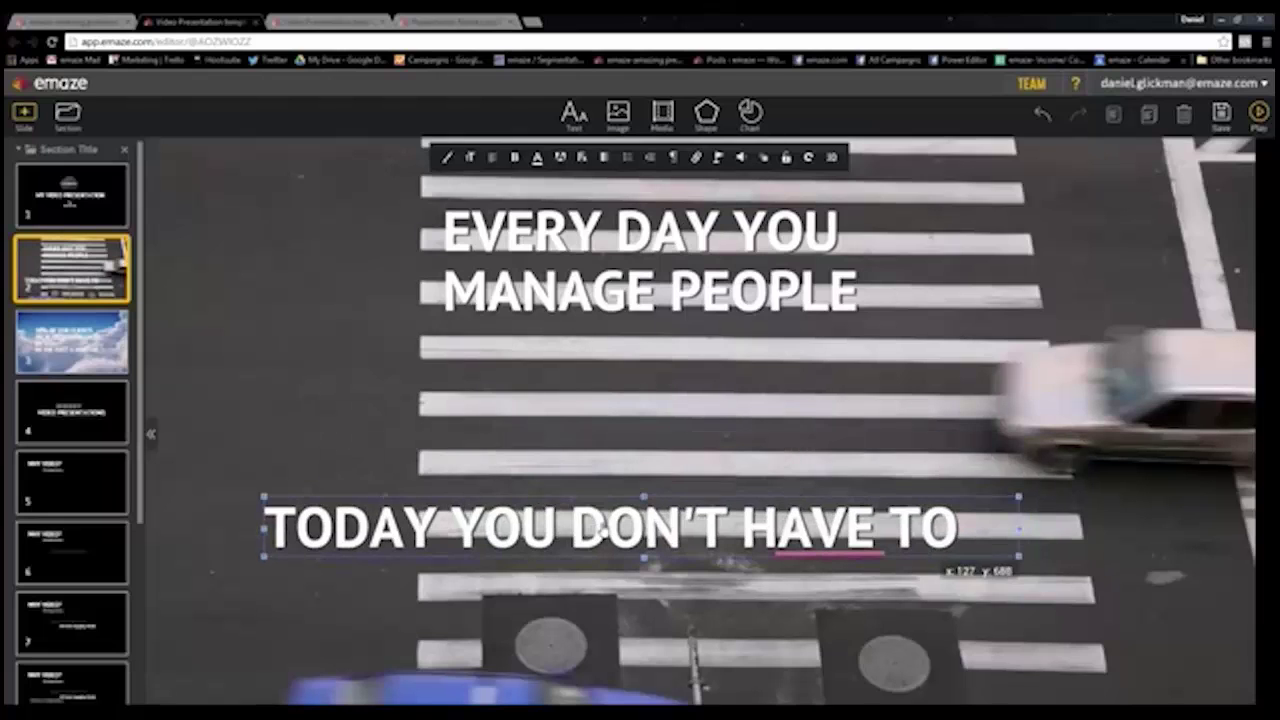
{"action": "left_click_drag", "start_coordinate": [666, 468], "coordinate": [604, 531]}
{"action": "left_click_drag", "start_coordinate": [673, 341], "coordinate": [623, 436]}
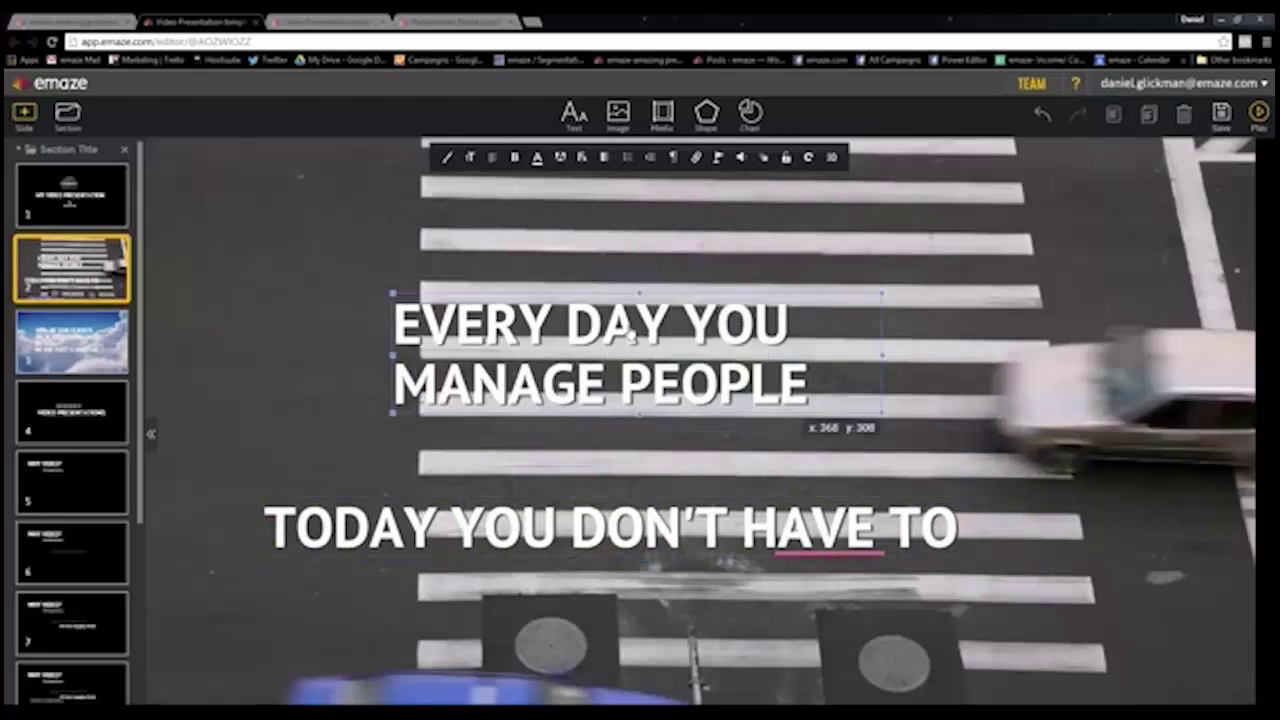
Add a square, stretch it into a wide dark rectangle, and send it behind the headlines
{"action": "left_click", "coordinate": [705, 114]}
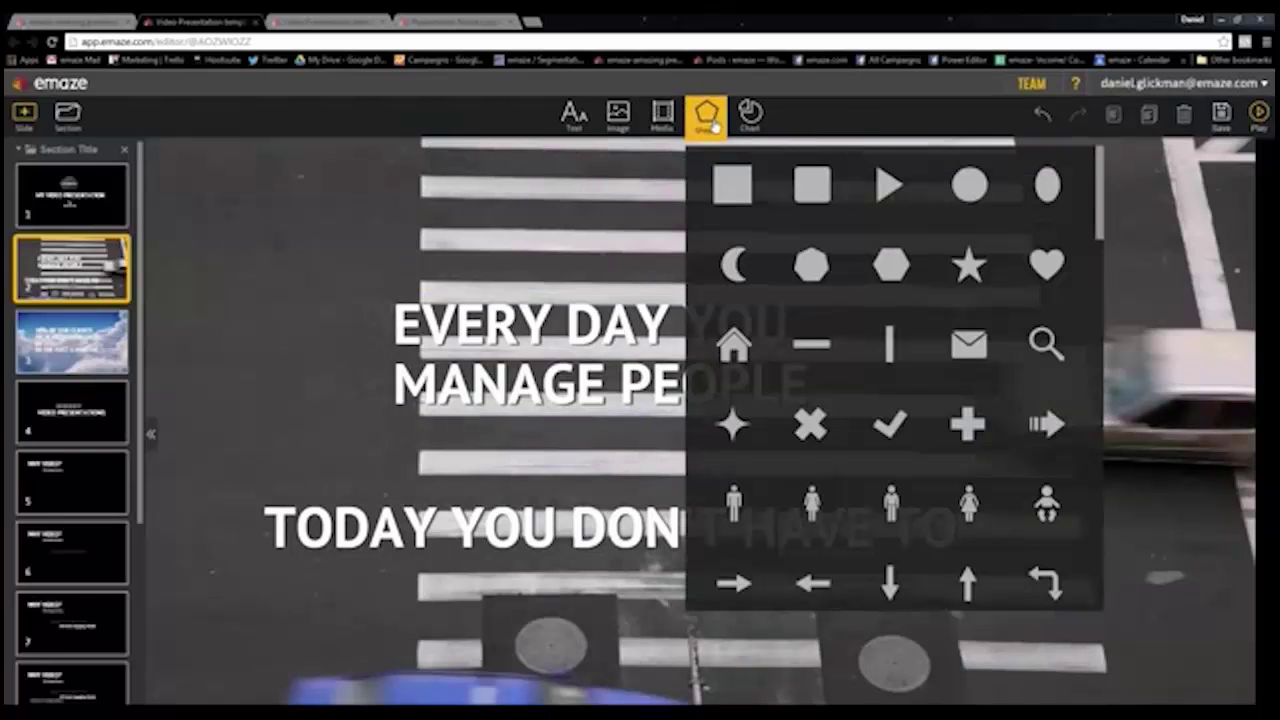
{"action": "left_click", "coordinate": [740, 189]}
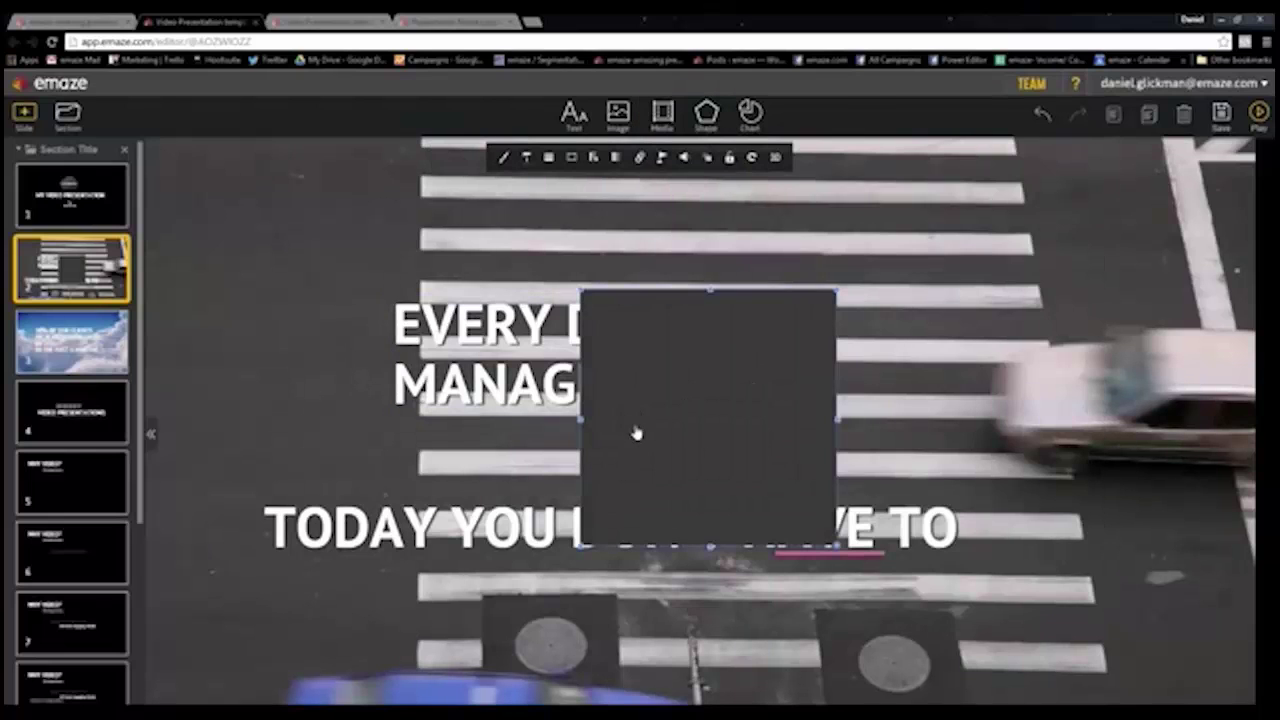
{"action": "left_click_drag", "start_coordinate": [637, 426], "coordinate": [257, 437]}
{"action": "left_click_drag", "start_coordinate": [458, 555], "coordinate": [1012, 555]}
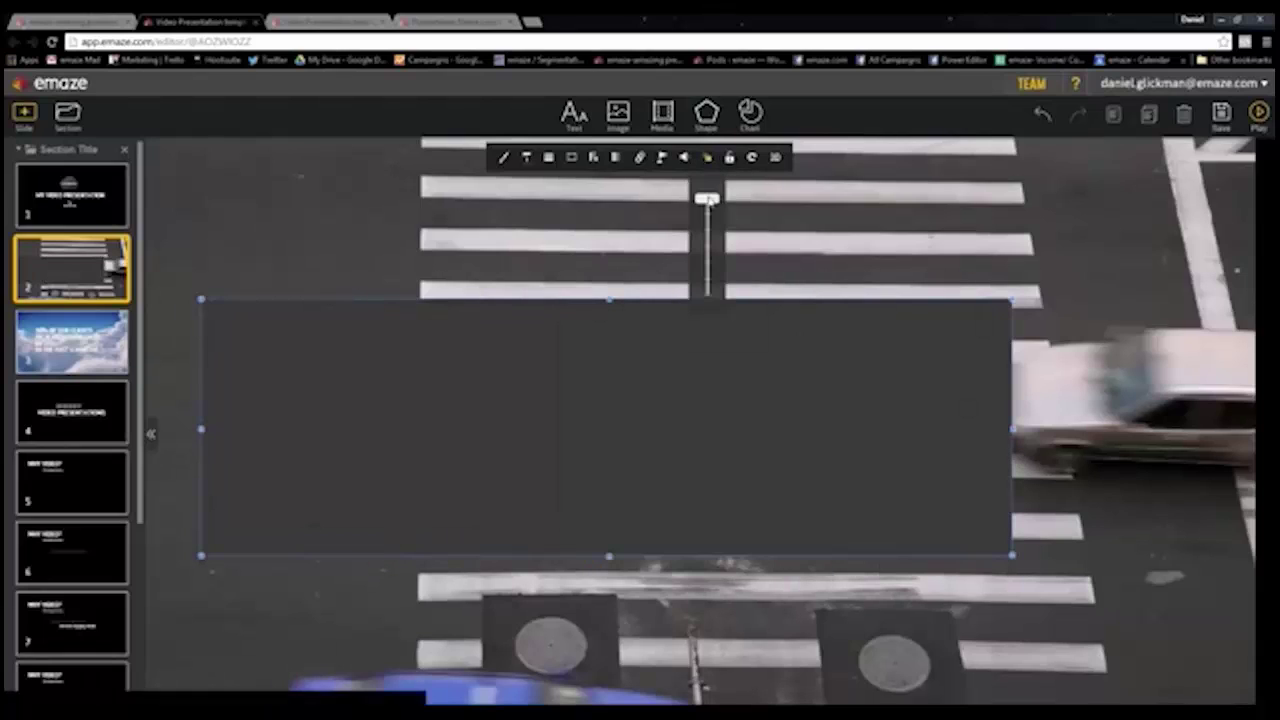
{"action": "left_click_drag", "start_coordinate": [707, 200], "coordinate": [707, 282]}
{"action": "left_click_drag", "start_coordinate": [895, 346], "coordinate": [904, 344]}
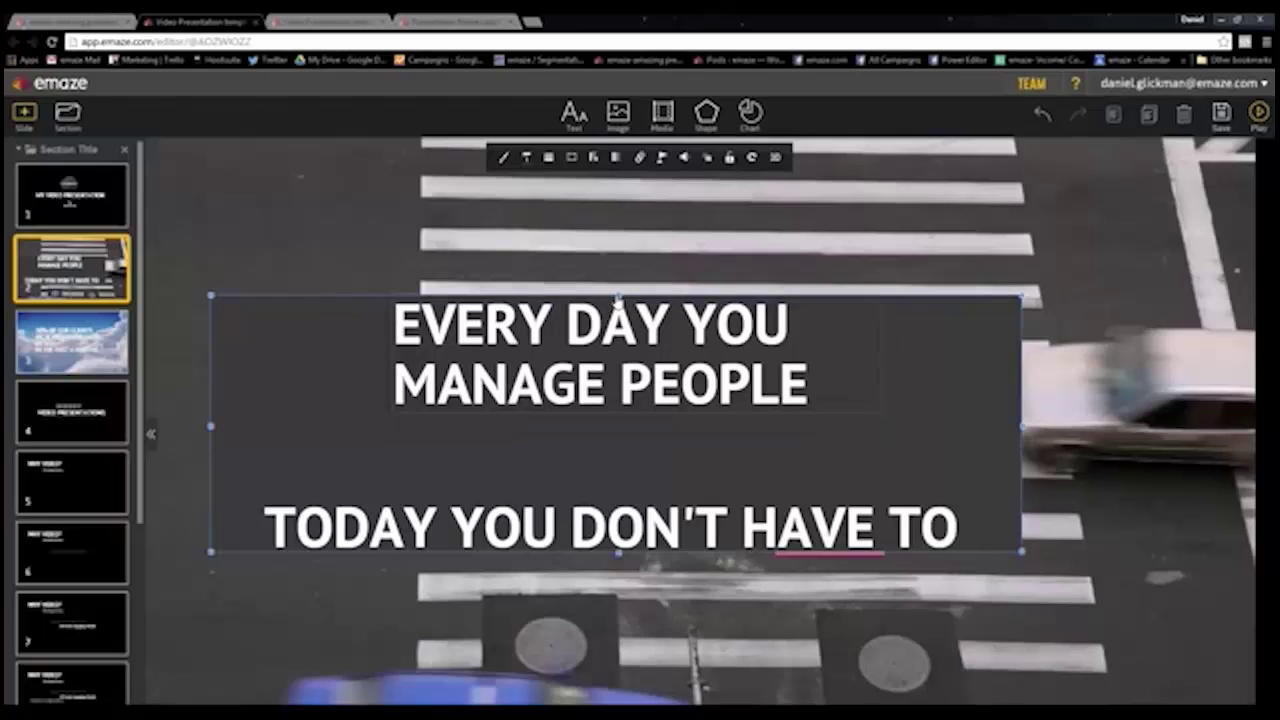
Move the two headline lines closer together inside the dark rectangle
{"action": "left_click", "coordinate": [620, 307]}
{"action": "left_click_drag", "start_coordinate": [620, 307], "coordinate": [620, 324]}
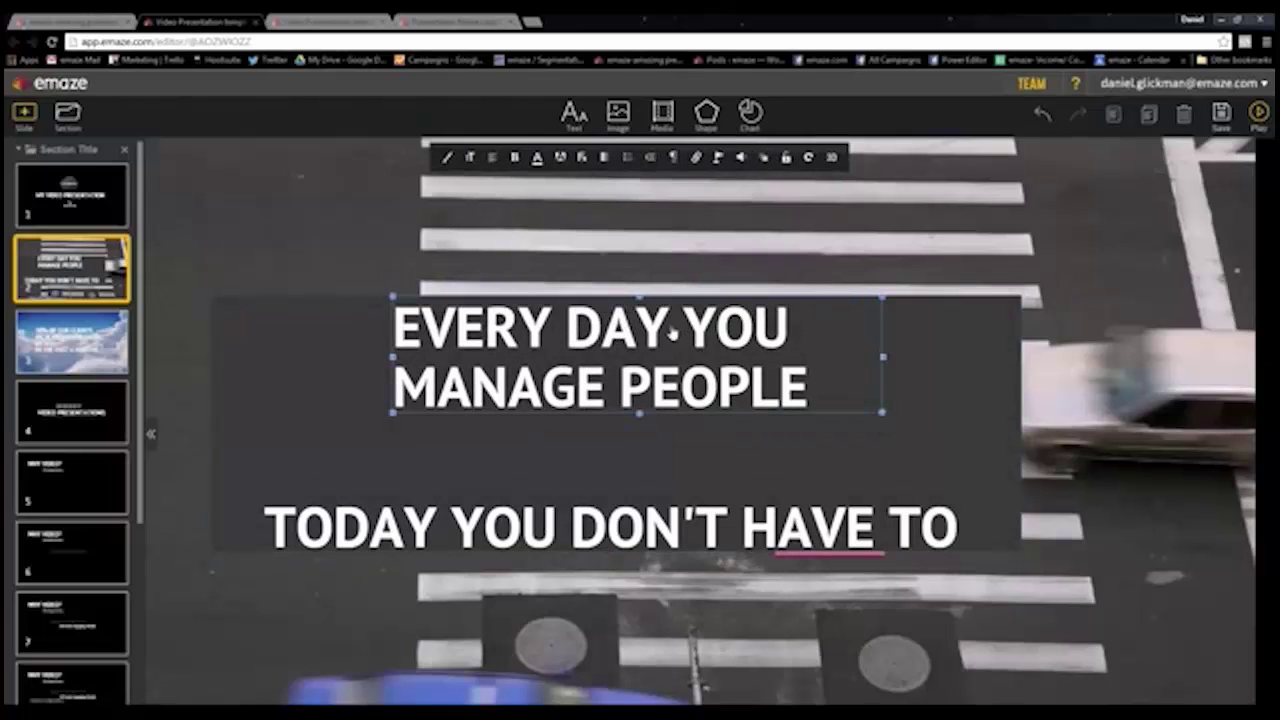
{"action": "left_click_drag", "start_coordinate": [715, 408], "coordinate": [707, 442]}
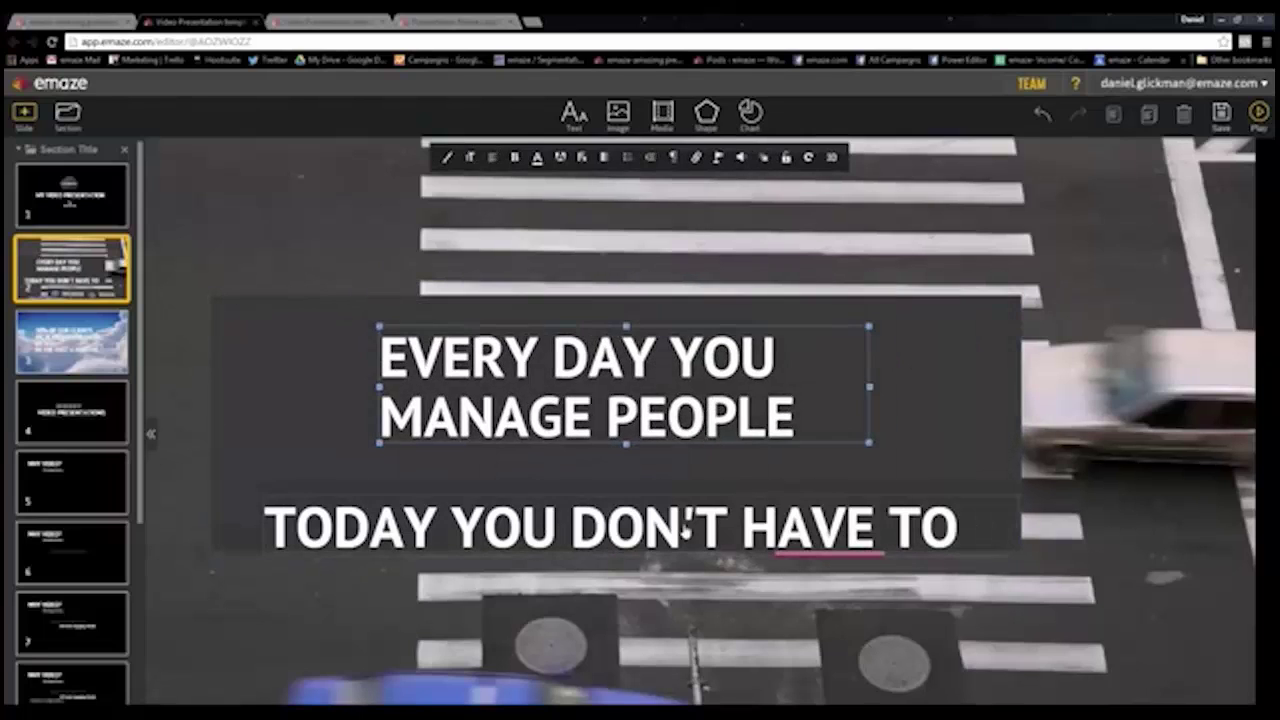
{"action": "left_click_drag", "start_coordinate": [685, 527], "coordinate": [677, 500]}
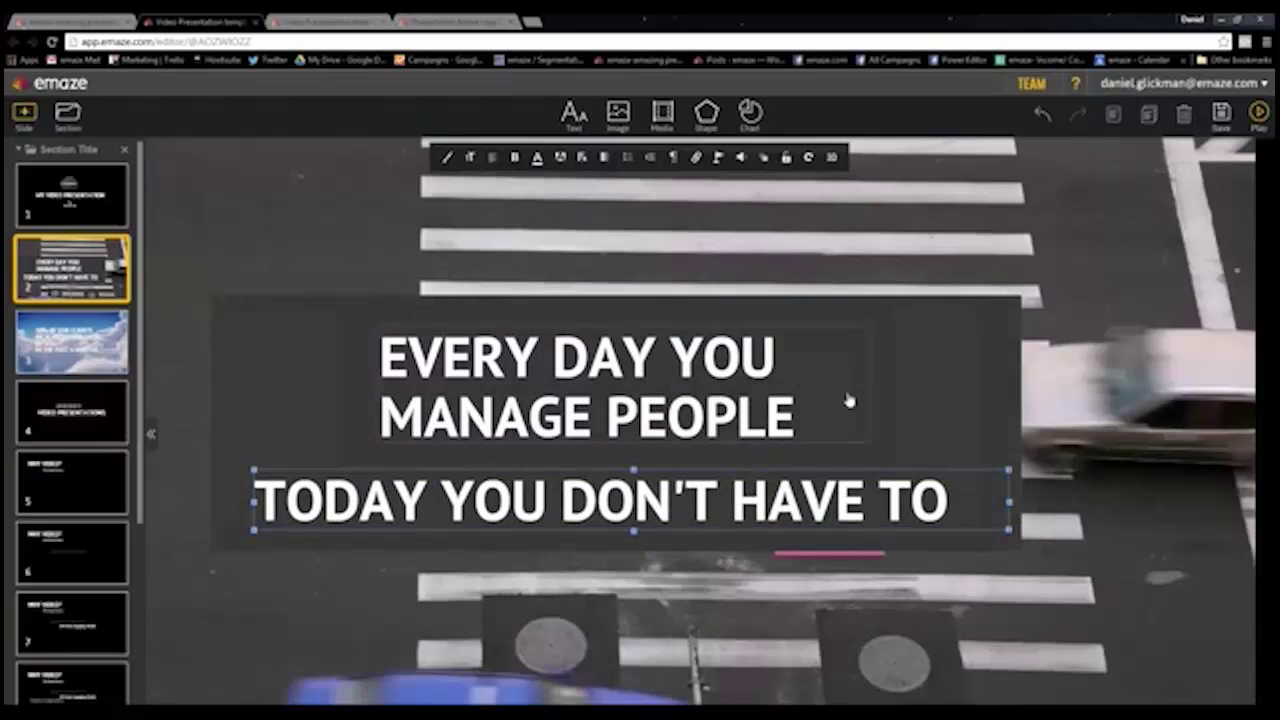
Make the dark rectangle more transparent and extend it to the slide's left edge
{"action": "left_click", "coordinate": [949, 323]}
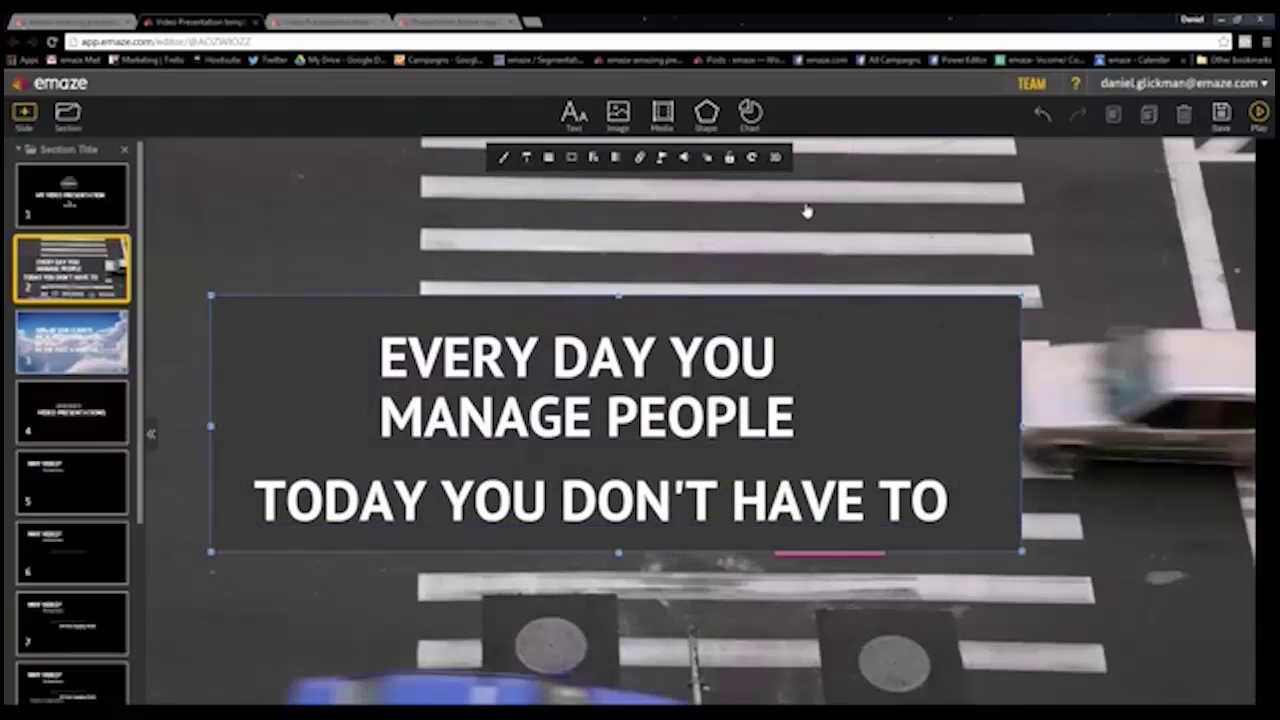
{"action": "left_click", "coordinate": [616, 160]}
{"action": "mouse_move", "coordinate": [617, 244]}
{"action": "left_mouse_down"}
{"action": "mouse_move", "coordinate": [617, 292]}
{"action": "mouse_move", "coordinate": [617, 226]}
{"action": "left_mouse_up"}
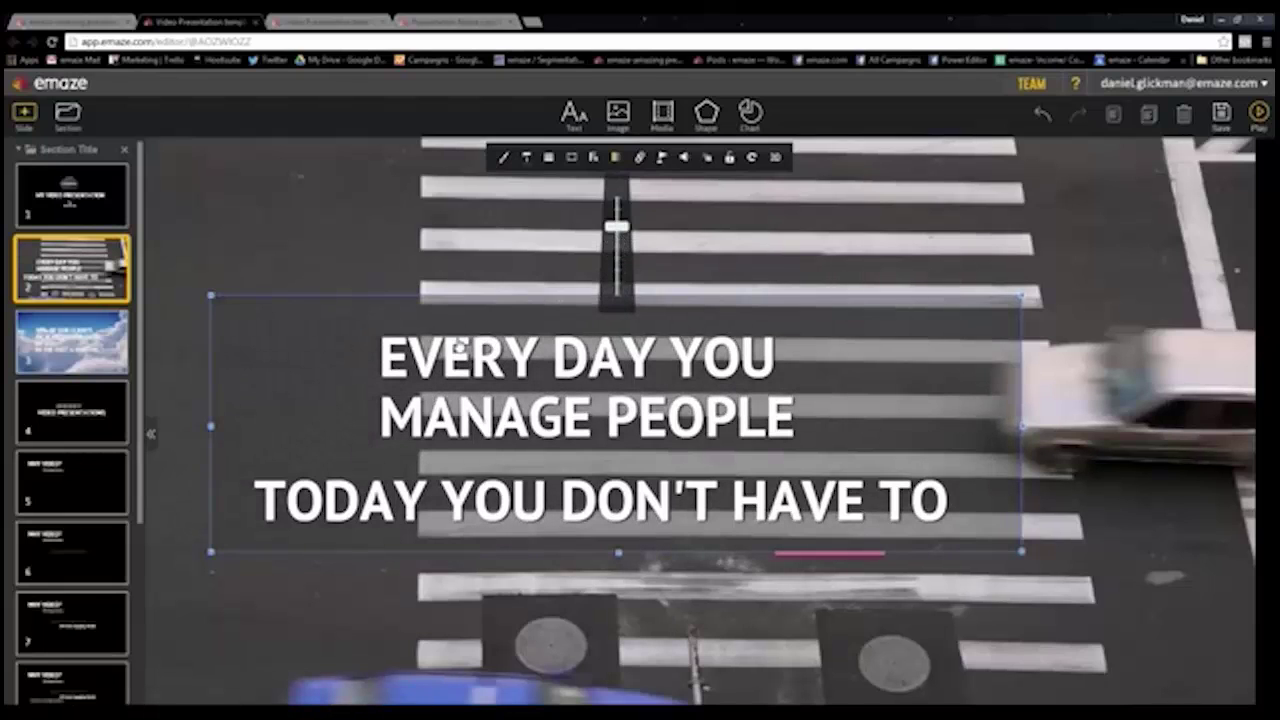
{"action": "left_click_drag", "start_coordinate": [205, 427], "coordinate": [125, 428]}
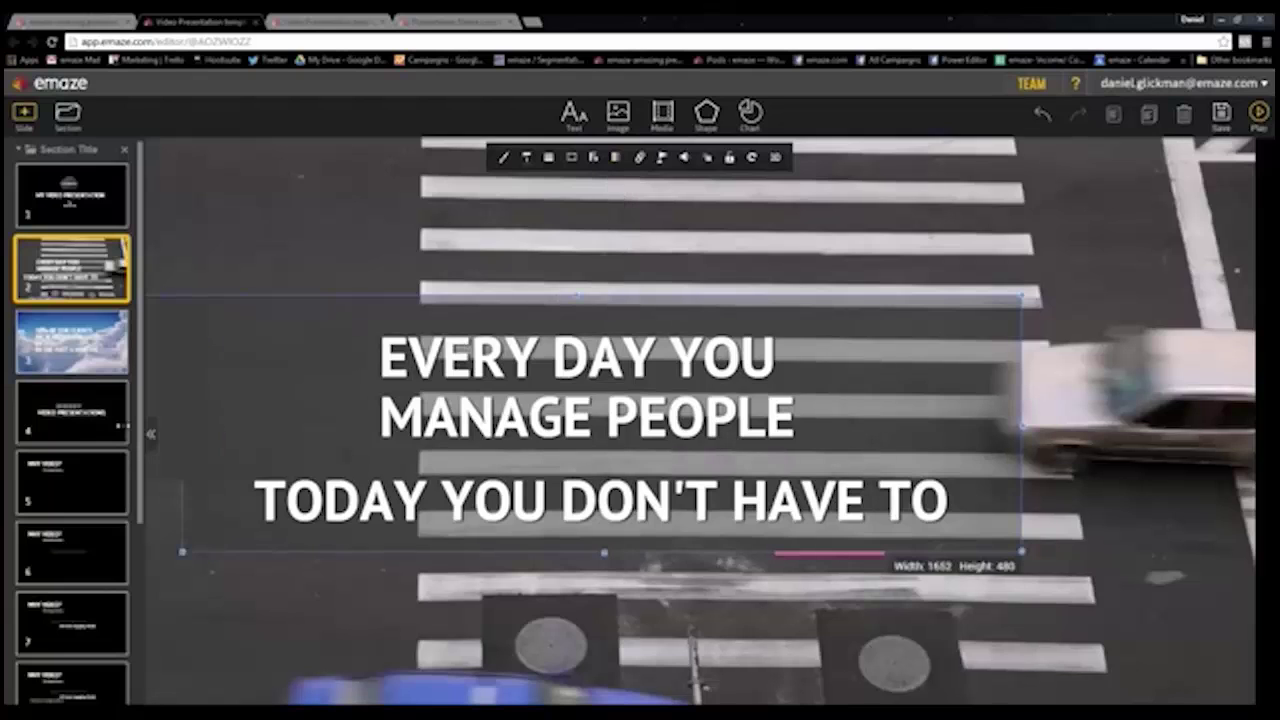
Back on slide 2, widen the text box toward both slide edges
{"action": "left_click", "coordinate": [125, 427]}
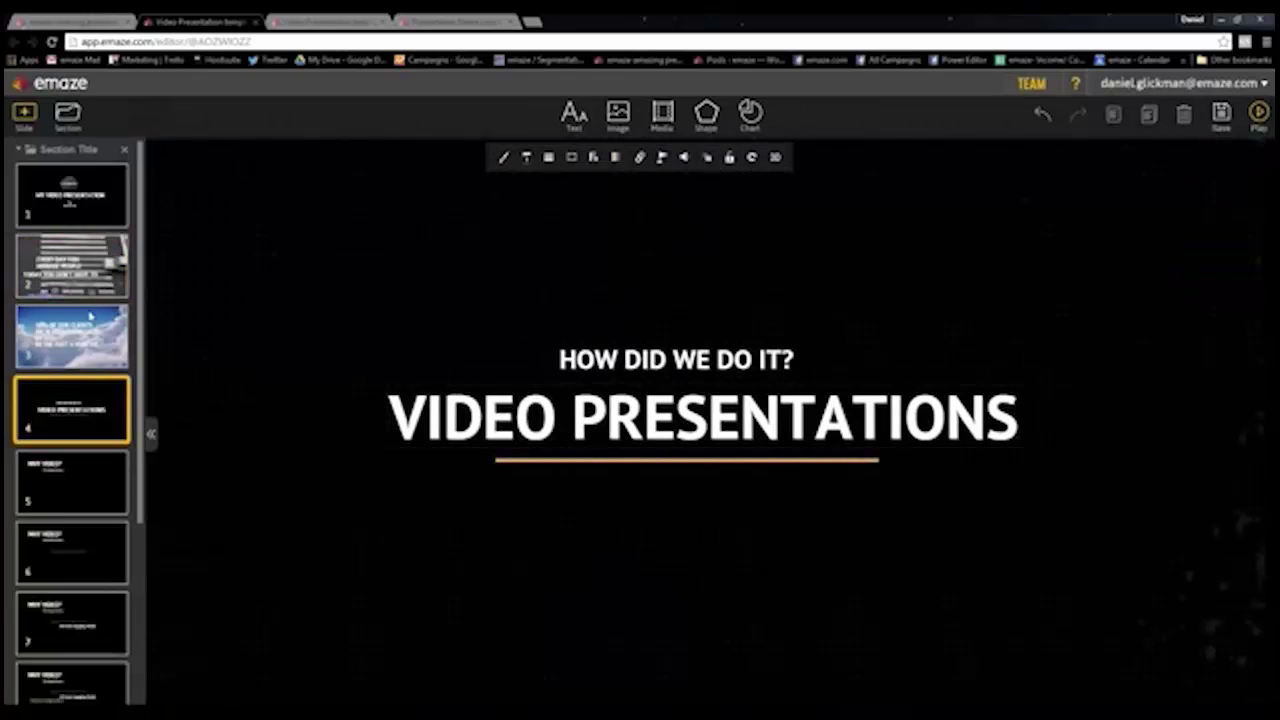
{"action": "left_click", "coordinate": [90, 285]}
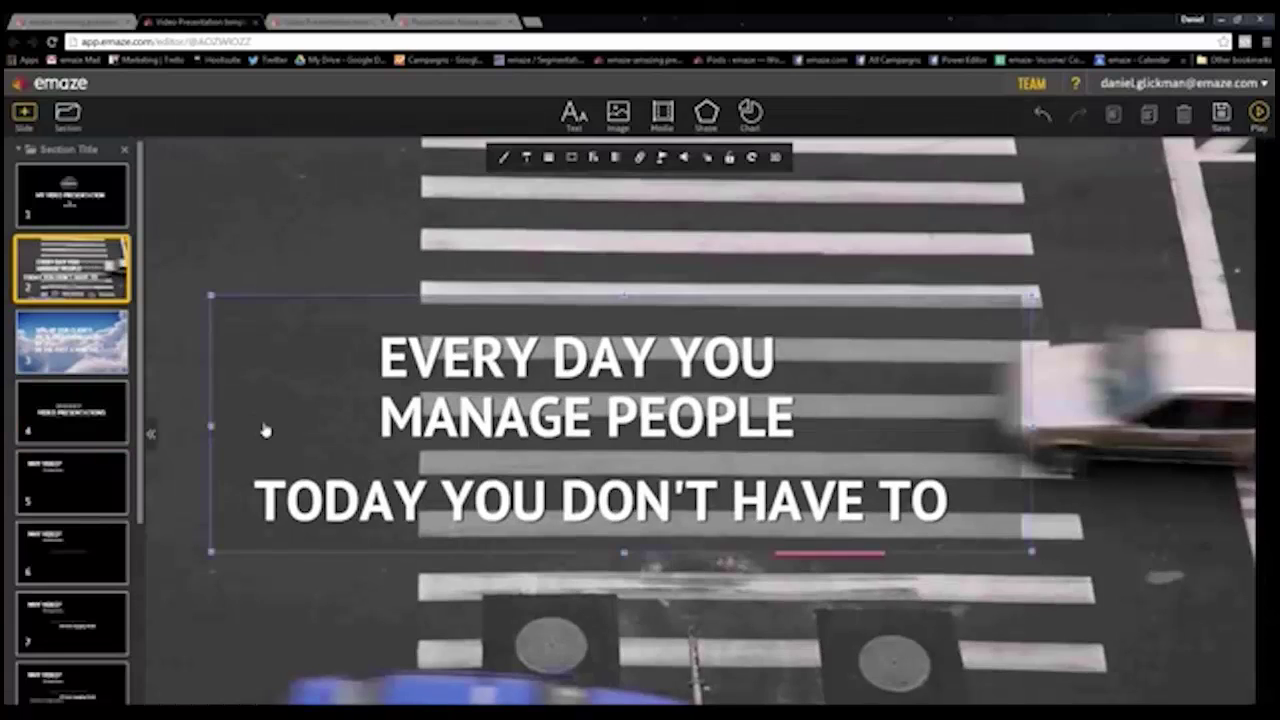
{"action": "left_click_drag", "start_coordinate": [210, 427], "coordinate": [163, 428]}
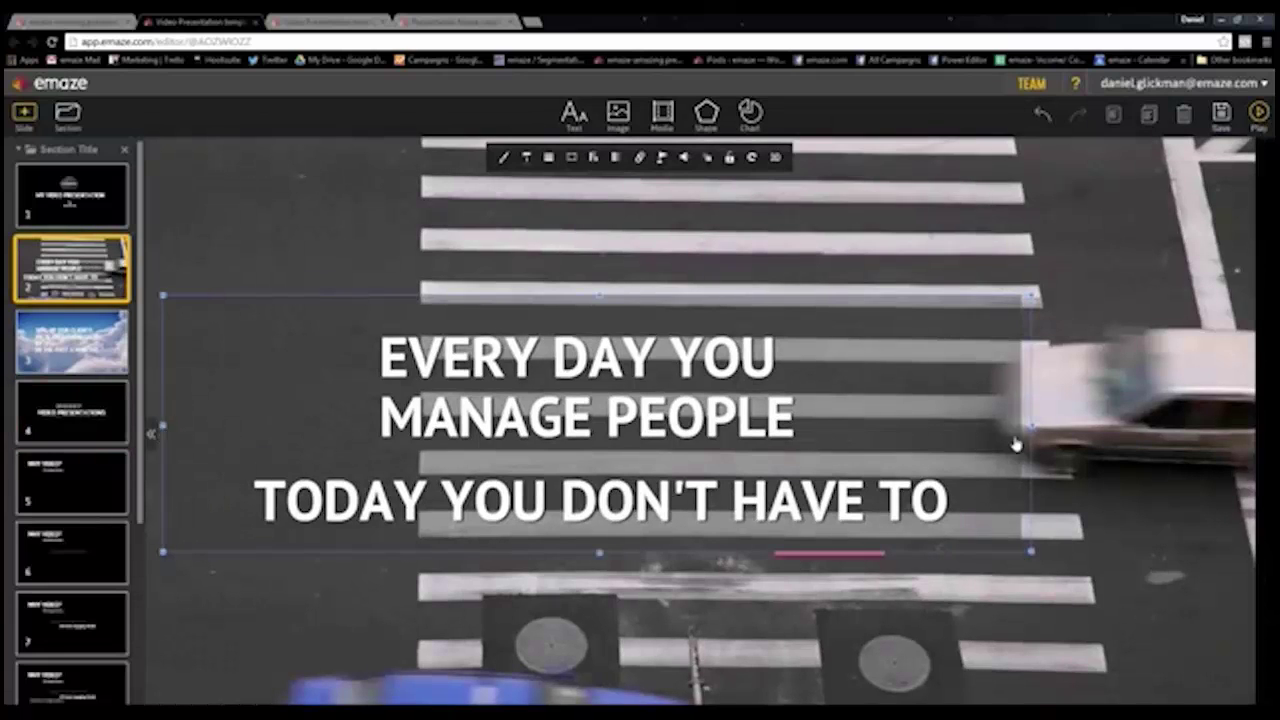
{"action": "left_click_drag", "start_coordinate": [1031, 427], "coordinate": [1252, 425]}
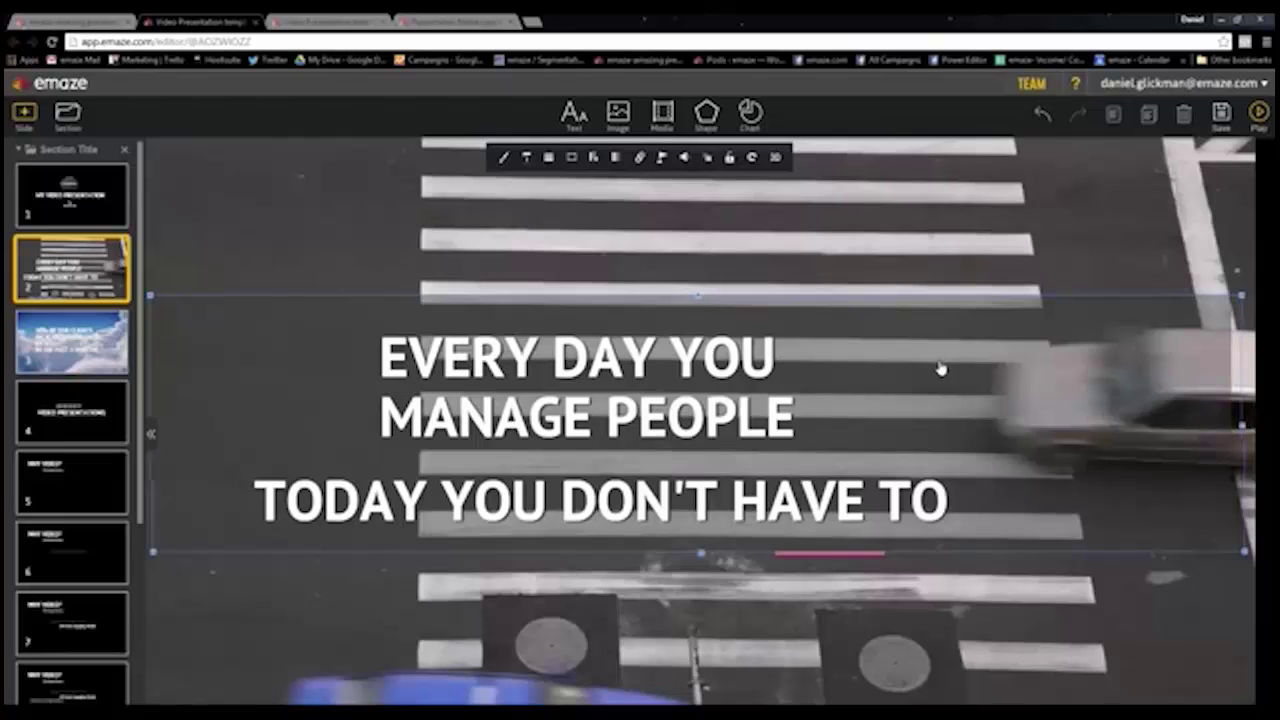
Lower the crosswalk text box's opacity and stretch it to nearly the slide's full height
{"action": "left_click", "coordinate": [616, 157]}
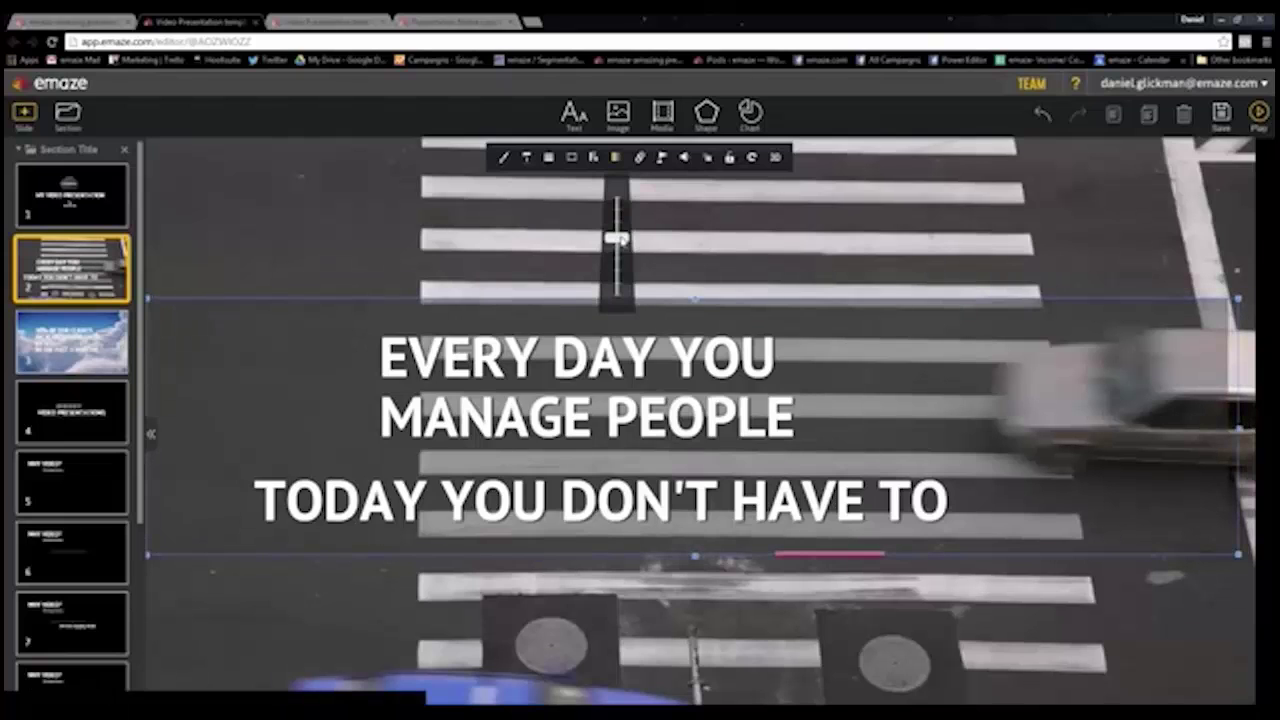
{"action": "left_click_drag", "start_coordinate": [617, 238], "coordinate": [617, 248]}
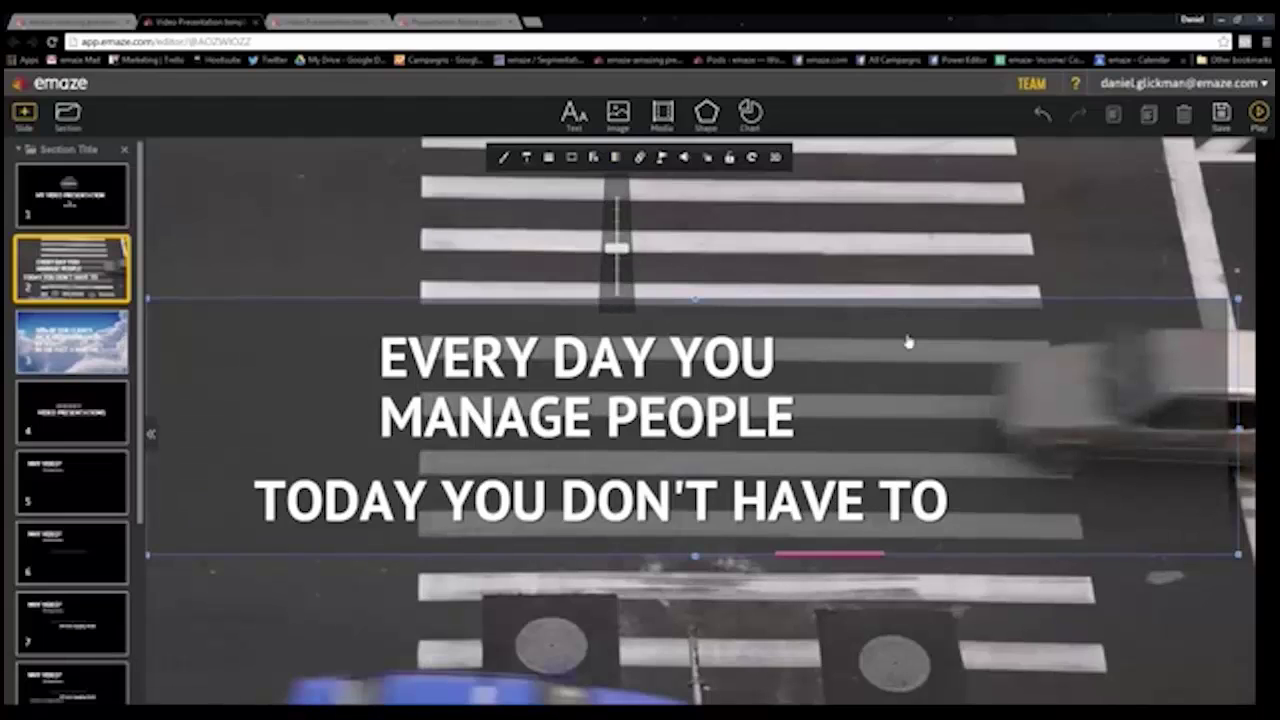
{"action": "left_click_drag", "start_coordinate": [907, 342], "coordinate": [891, 357]}
{"action": "left_click_drag", "start_coordinate": [677, 312], "coordinate": [667, 150]}
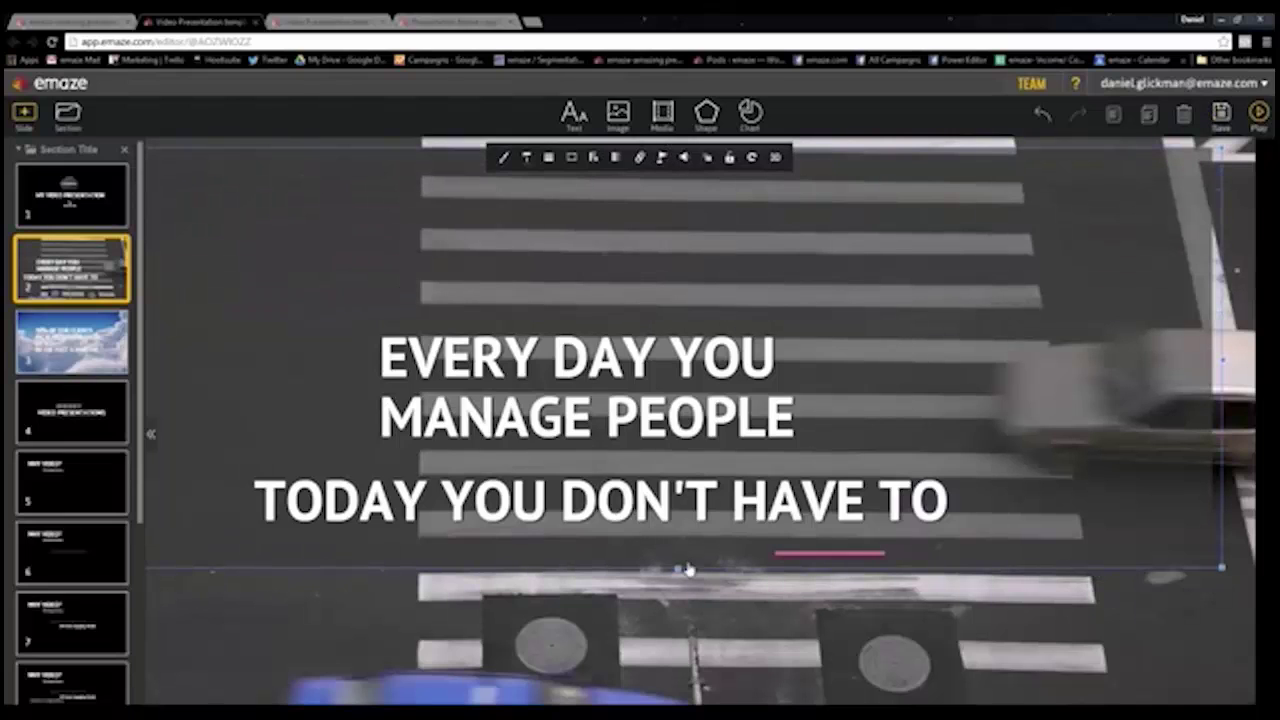
{"action": "left_click_drag", "start_coordinate": [680, 648], "coordinate": [677, 676]}
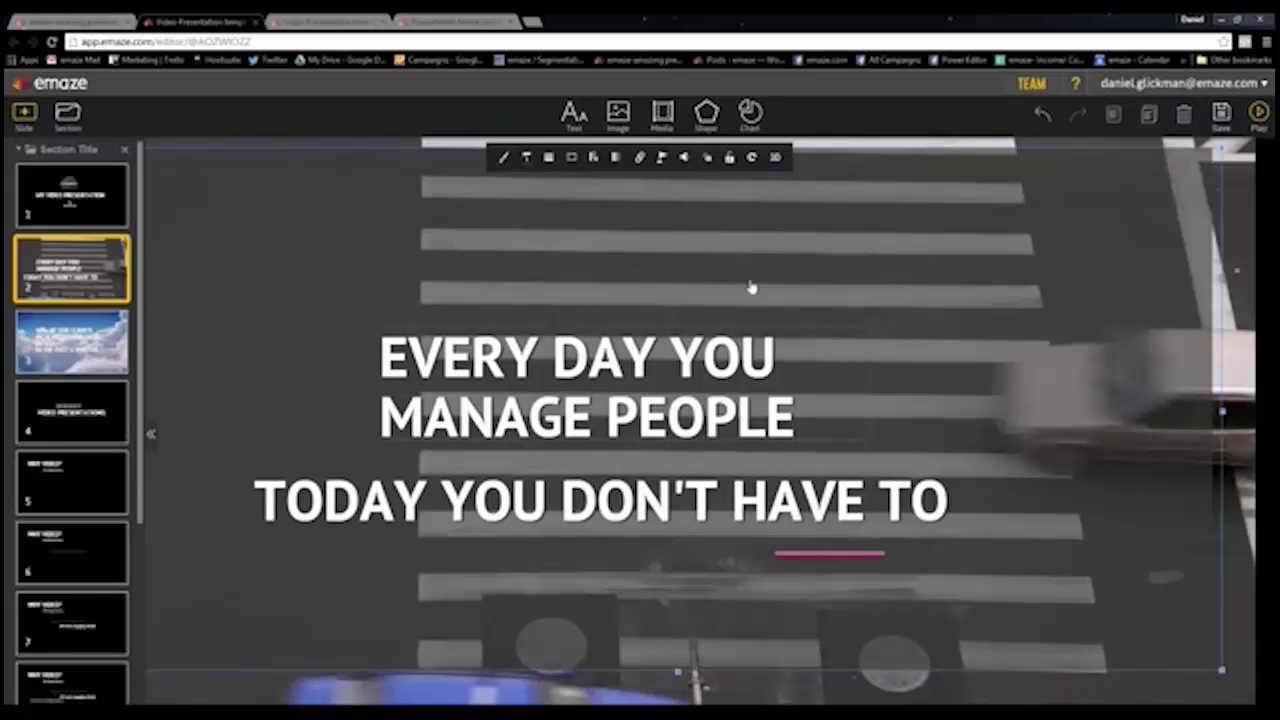
Duplicate the crosswalk slide, rearrange its headline lines, then move to the clouds slide
{"action": "left_click", "coordinate": [592, 312]}
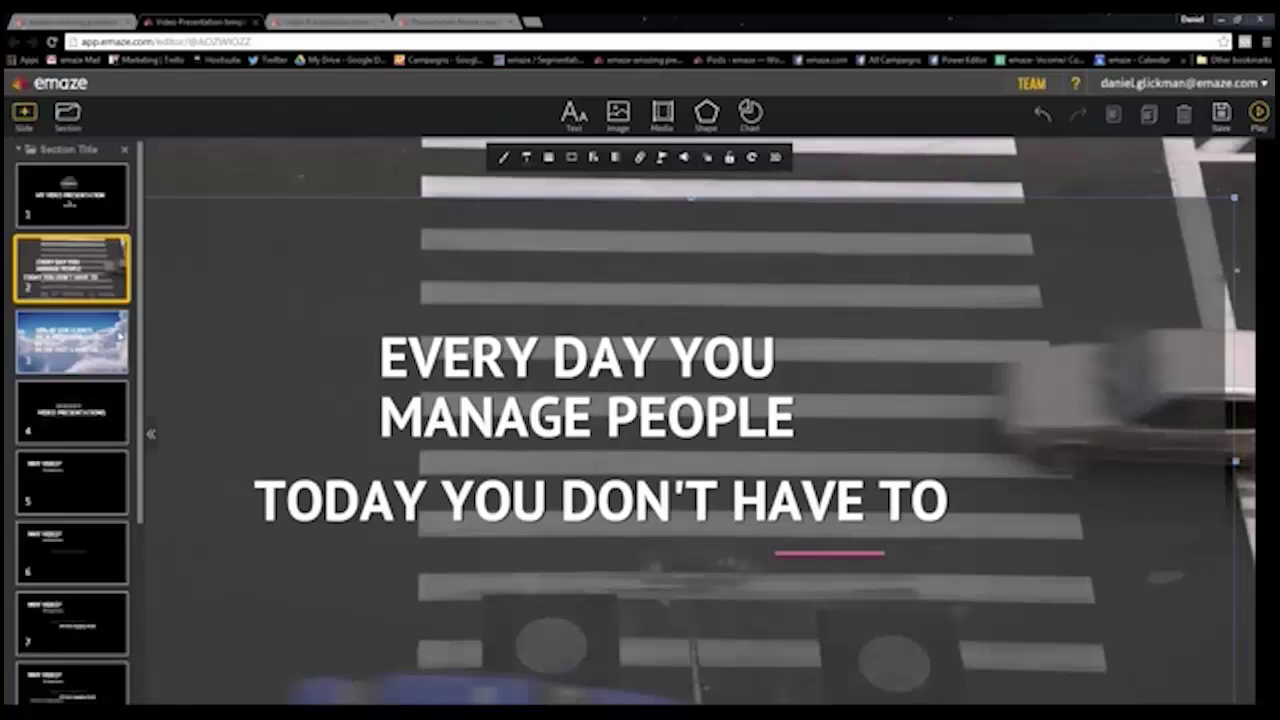
{"action": "mouse_move", "coordinate": [72, 268]}
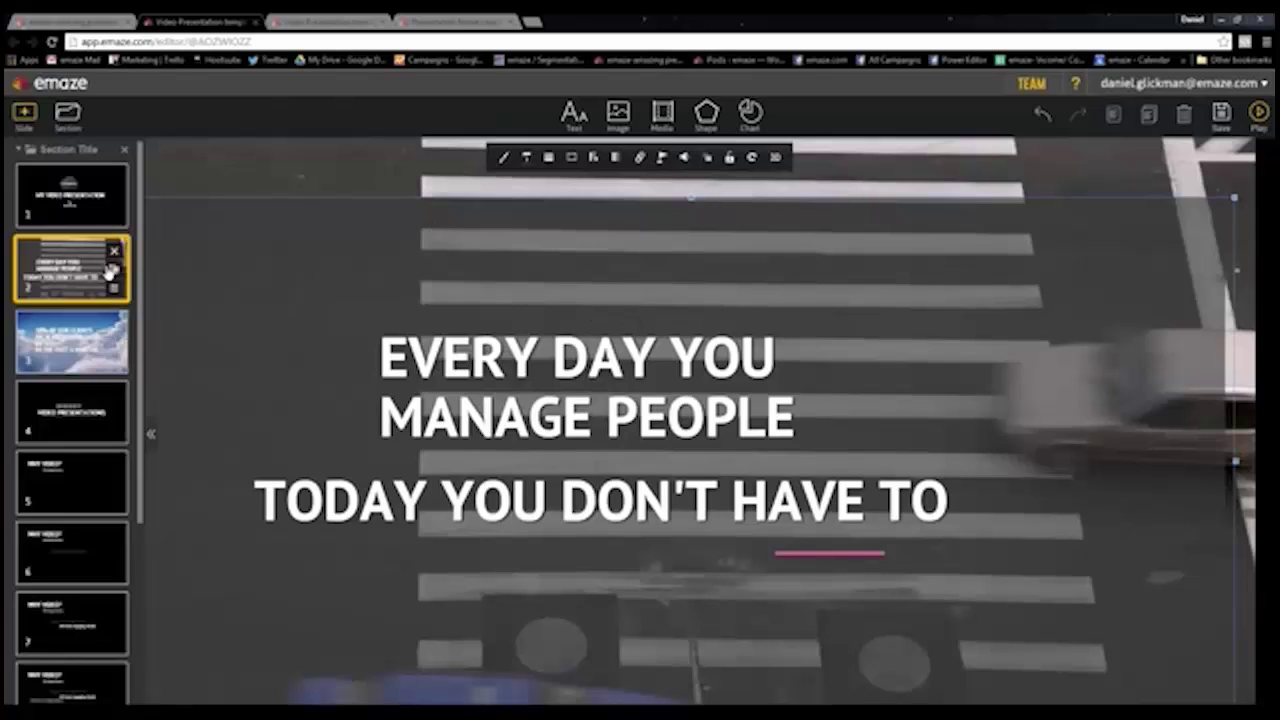
{"action": "left_click", "coordinate": [115, 273]}
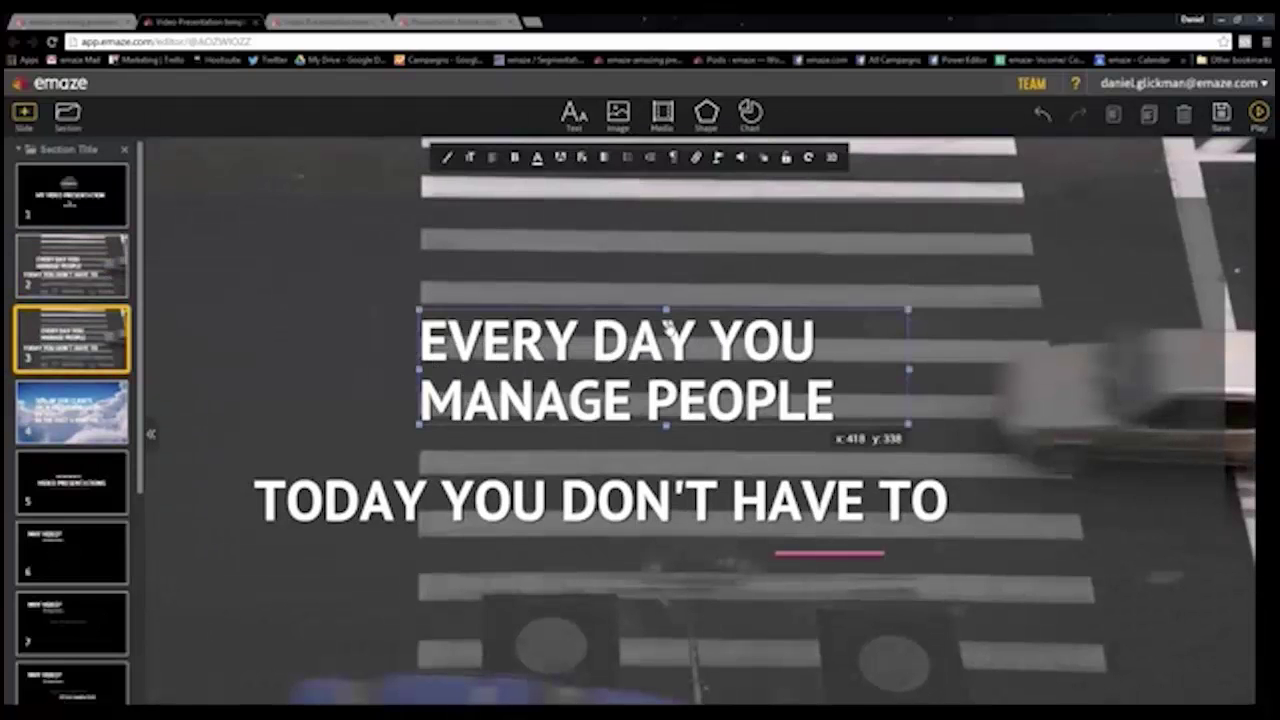
{"action": "left_click_drag", "start_coordinate": [620, 370], "coordinate": [668, 322]}
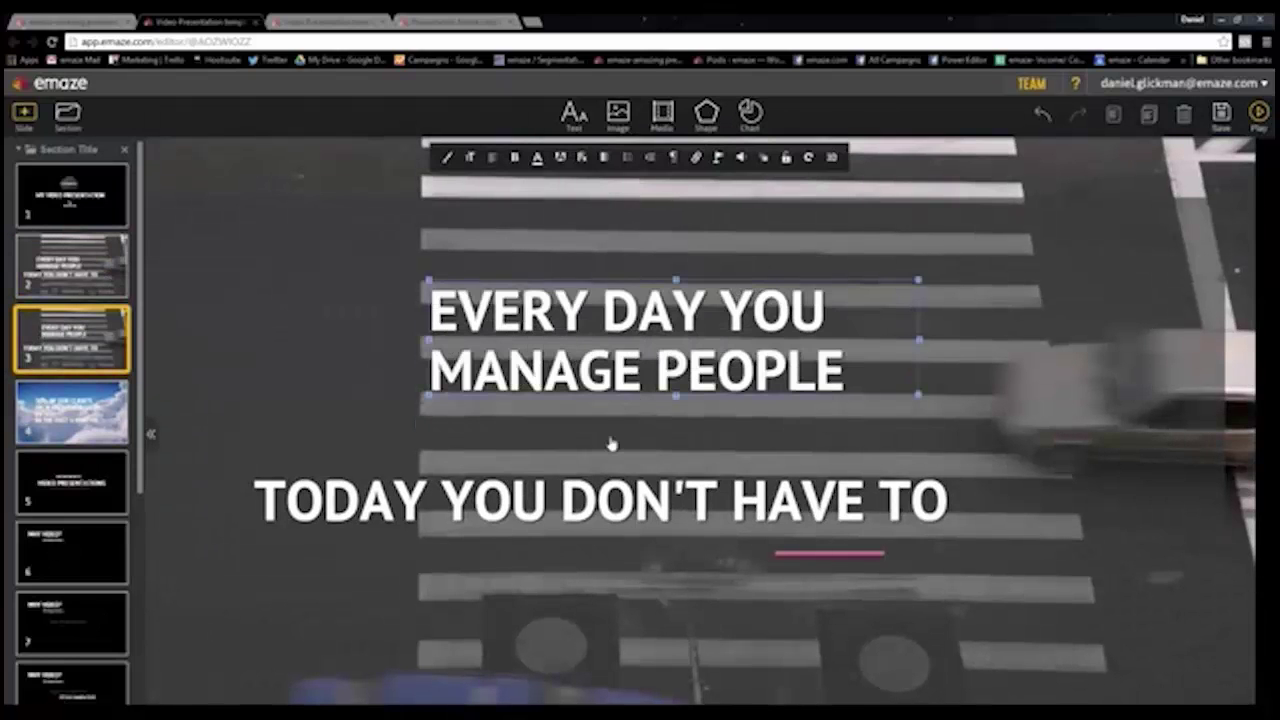
{"action": "left_click_drag", "start_coordinate": [619, 497], "coordinate": [642, 494]}
{"action": "left_click_drag", "start_coordinate": [648, 385], "coordinate": [636, 427]}
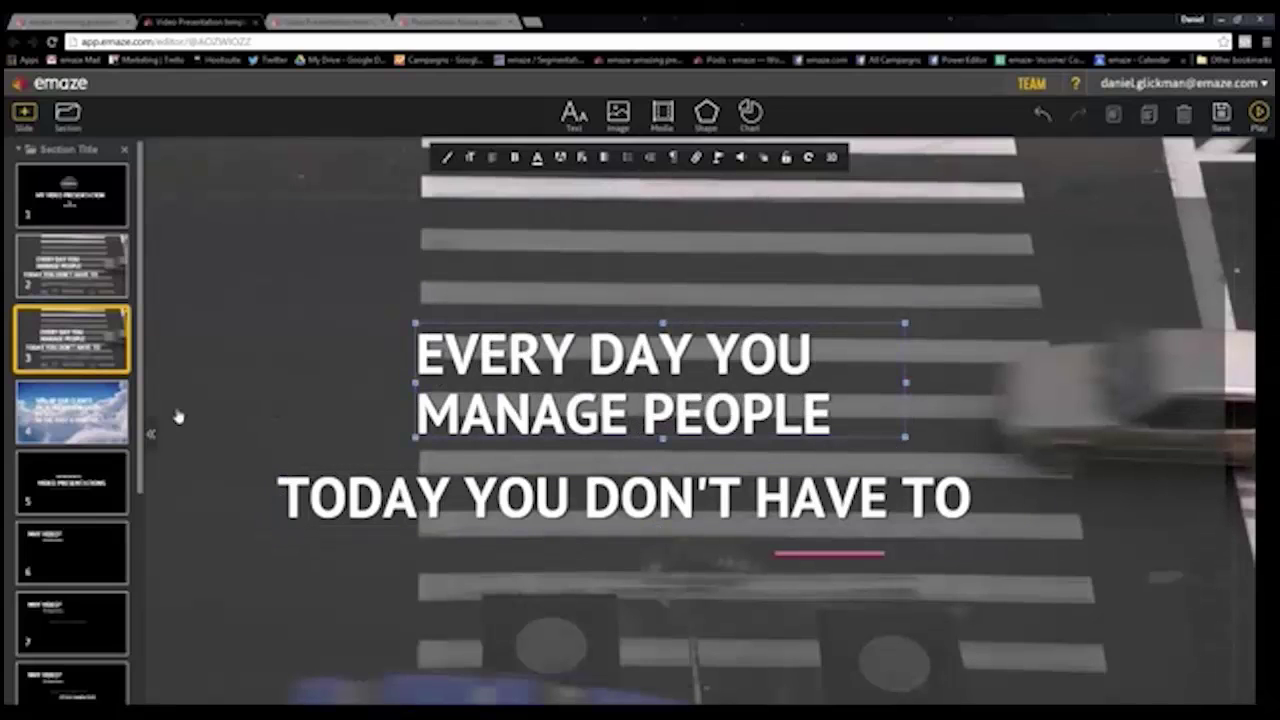
{"action": "mouse_move", "coordinate": [72, 412]}
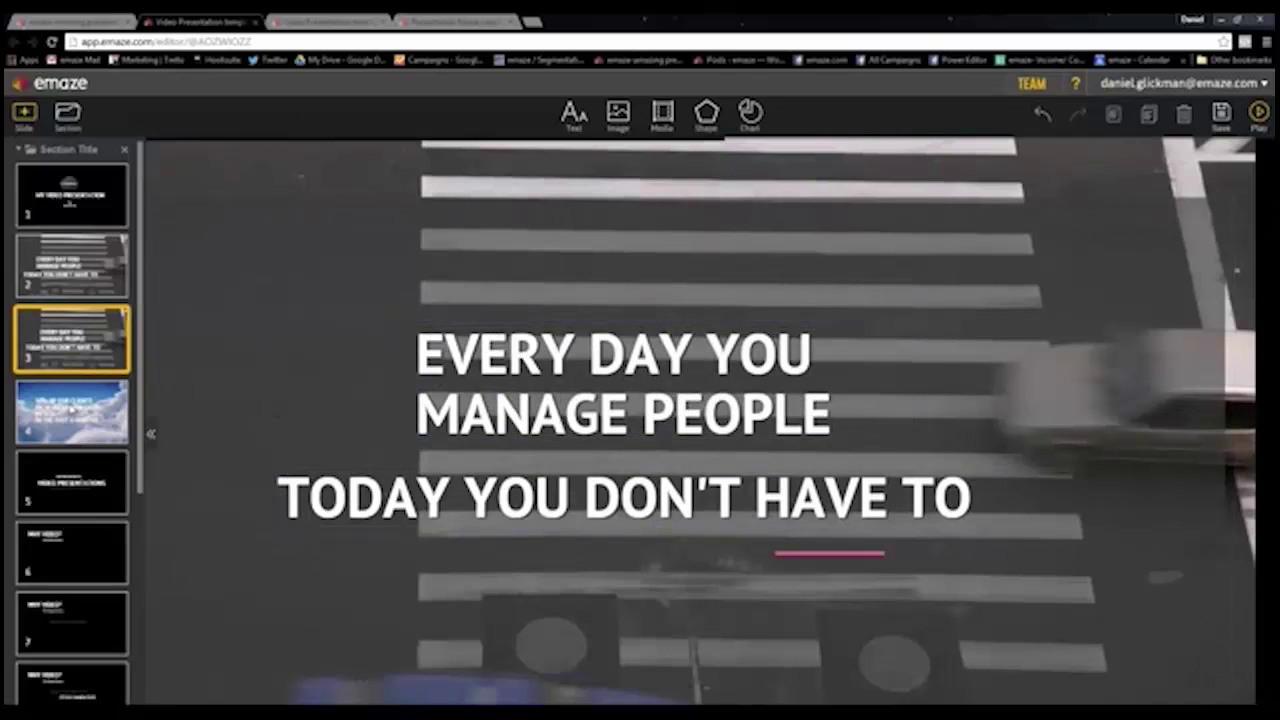
{"action": "left_click", "coordinate": [72, 408]}
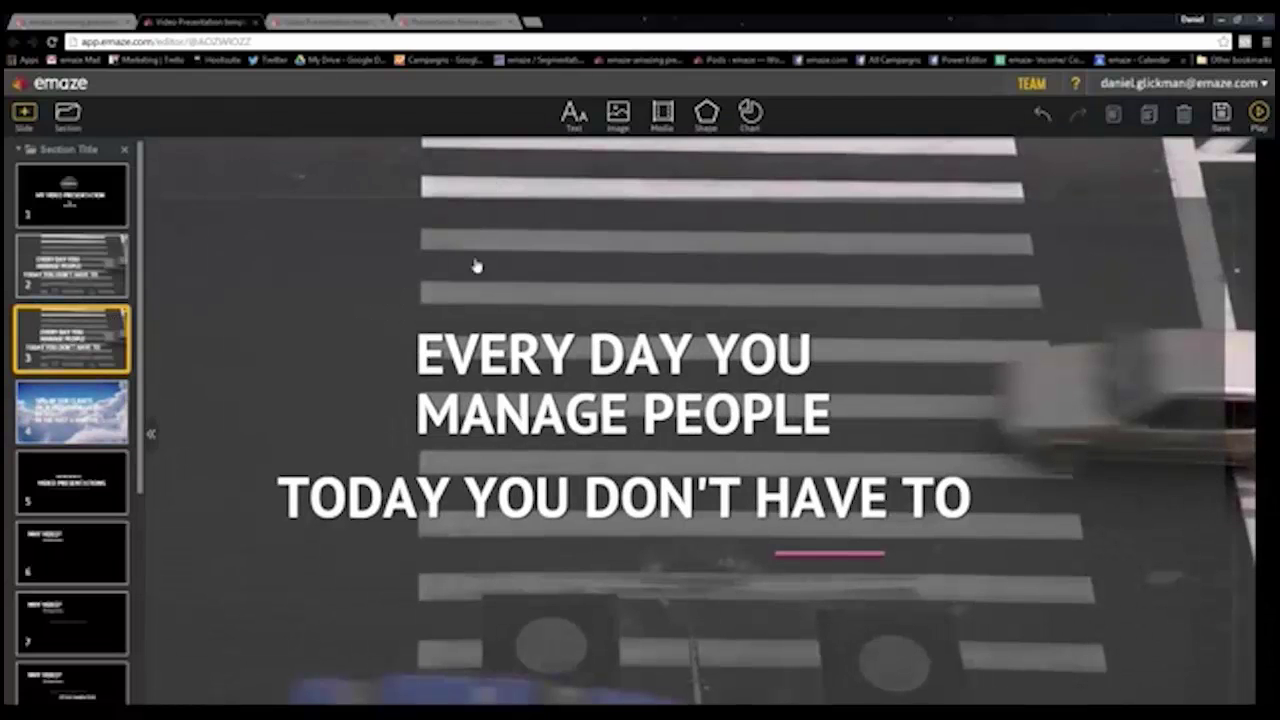
{"action": "left_click", "coordinate": [117, 327]}
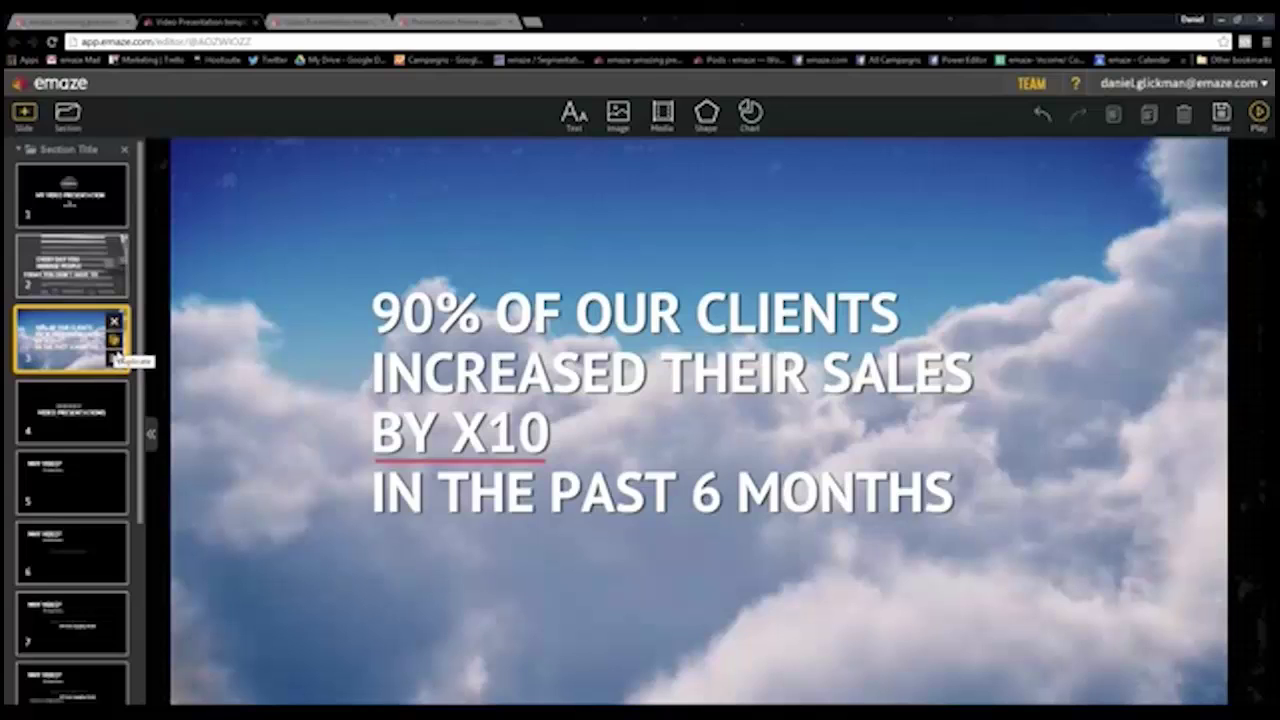
Give the clouds slide a 4-second stop duration with Auto Play ticked
{"action": "mouse_move", "coordinate": [72, 340]}
{"action": "left_click", "coordinate": [114, 360]}
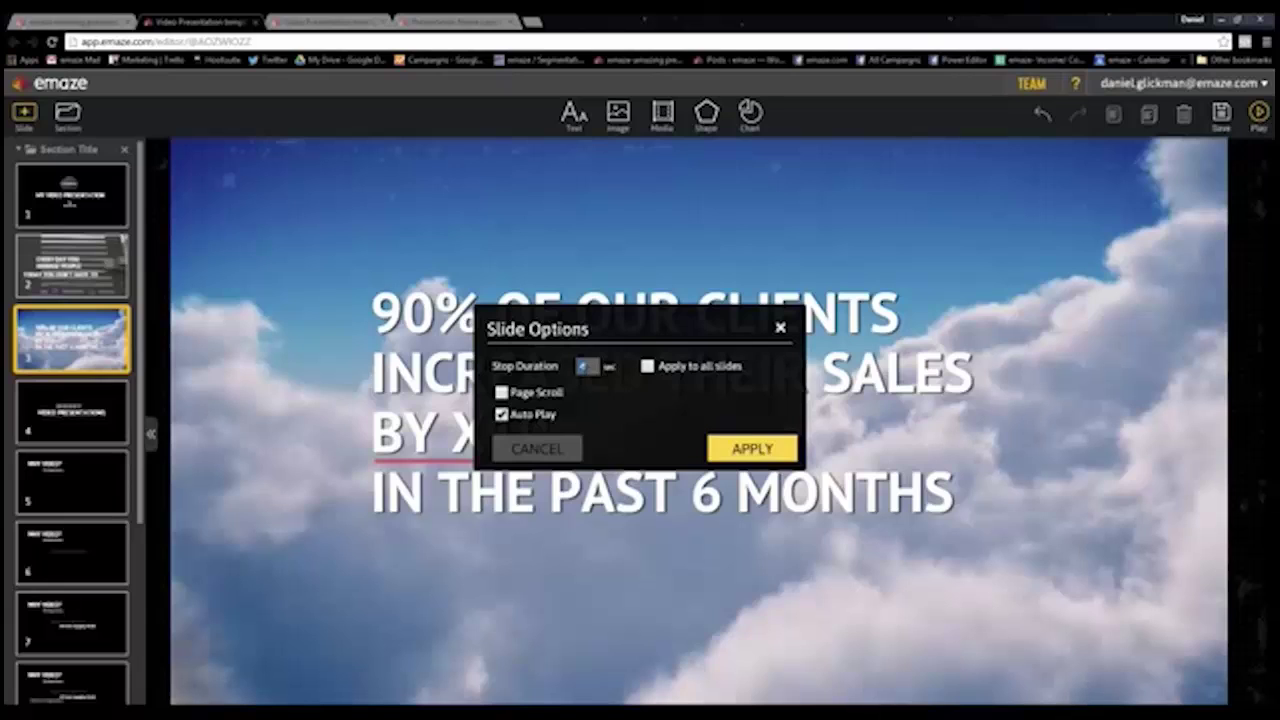
{"action": "left_click", "coordinate": [541, 451]}
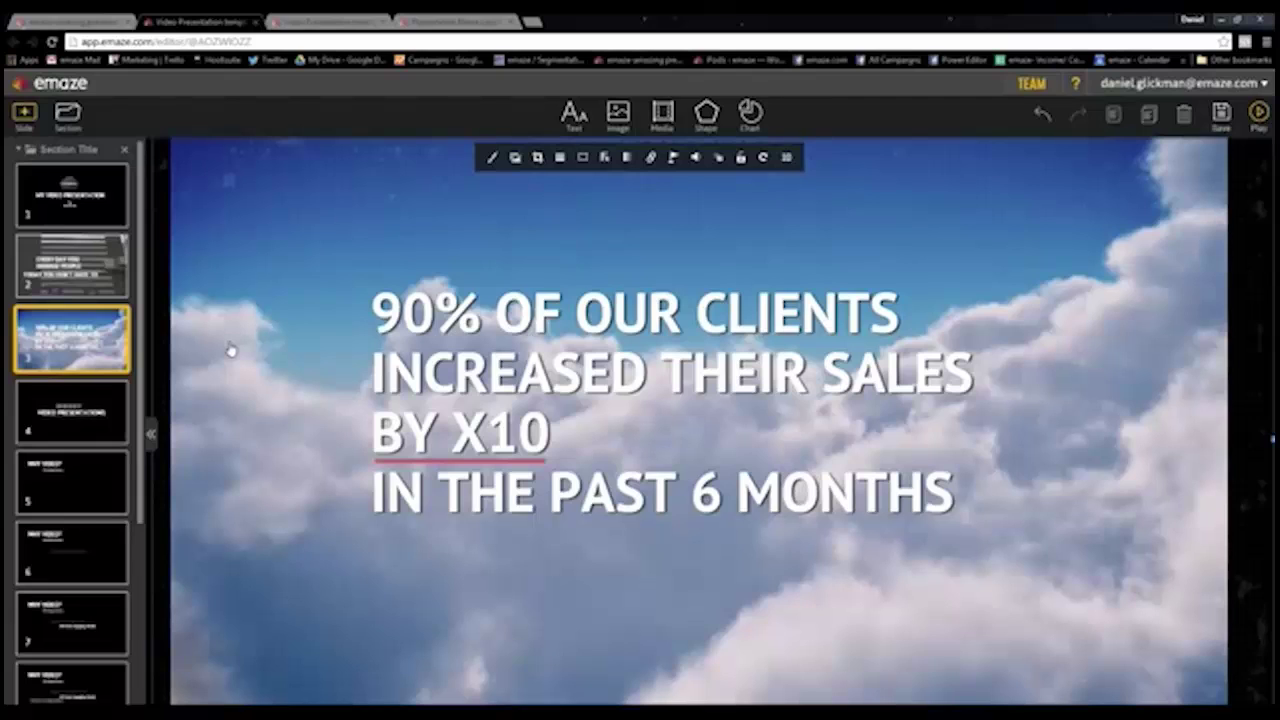
{"action": "left_click", "coordinate": [476, 362]}
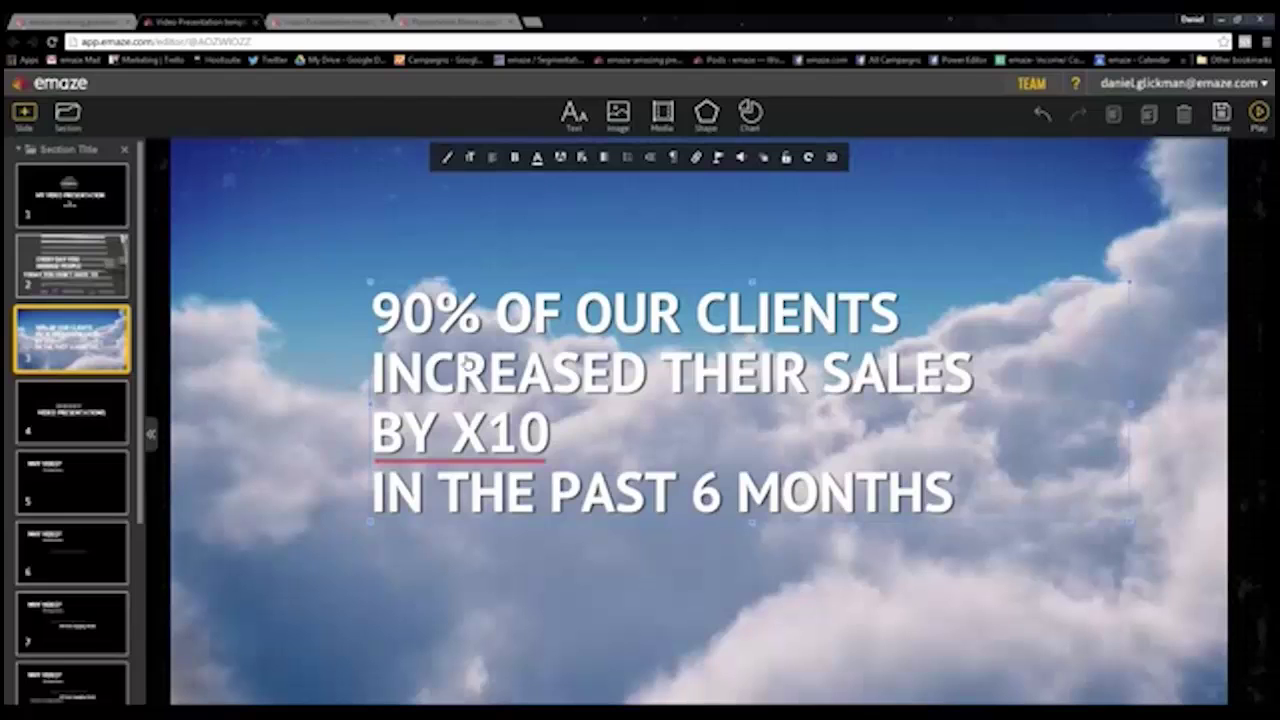
{"action": "mouse_move", "coordinate": [70, 338]}
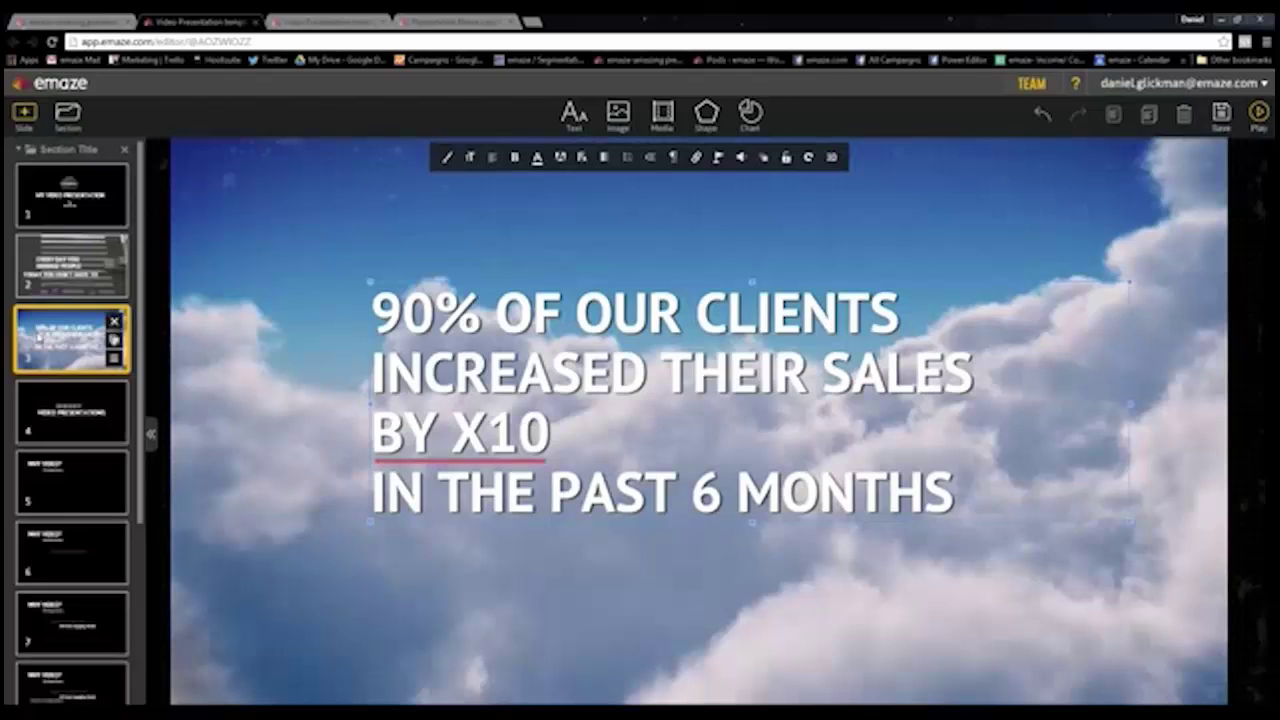
{"action": "left_click", "coordinate": [278, 325]}
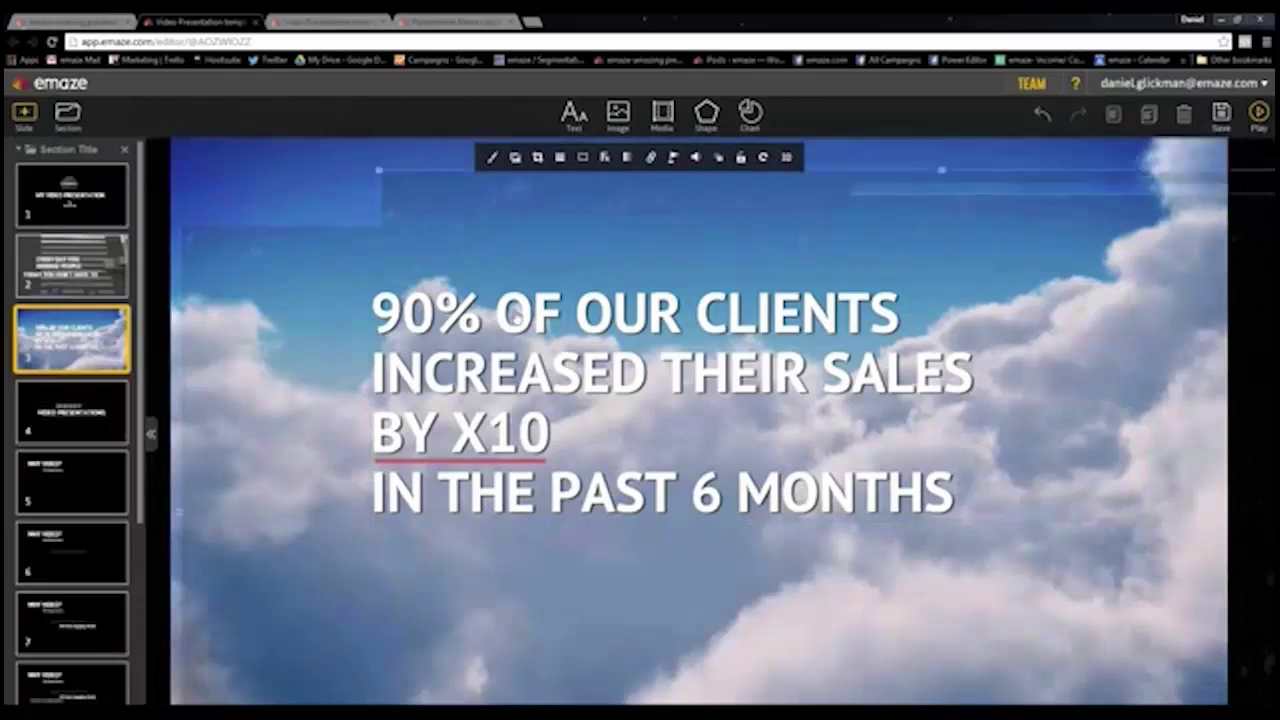
{"action": "left_click", "coordinate": [279, 295]}
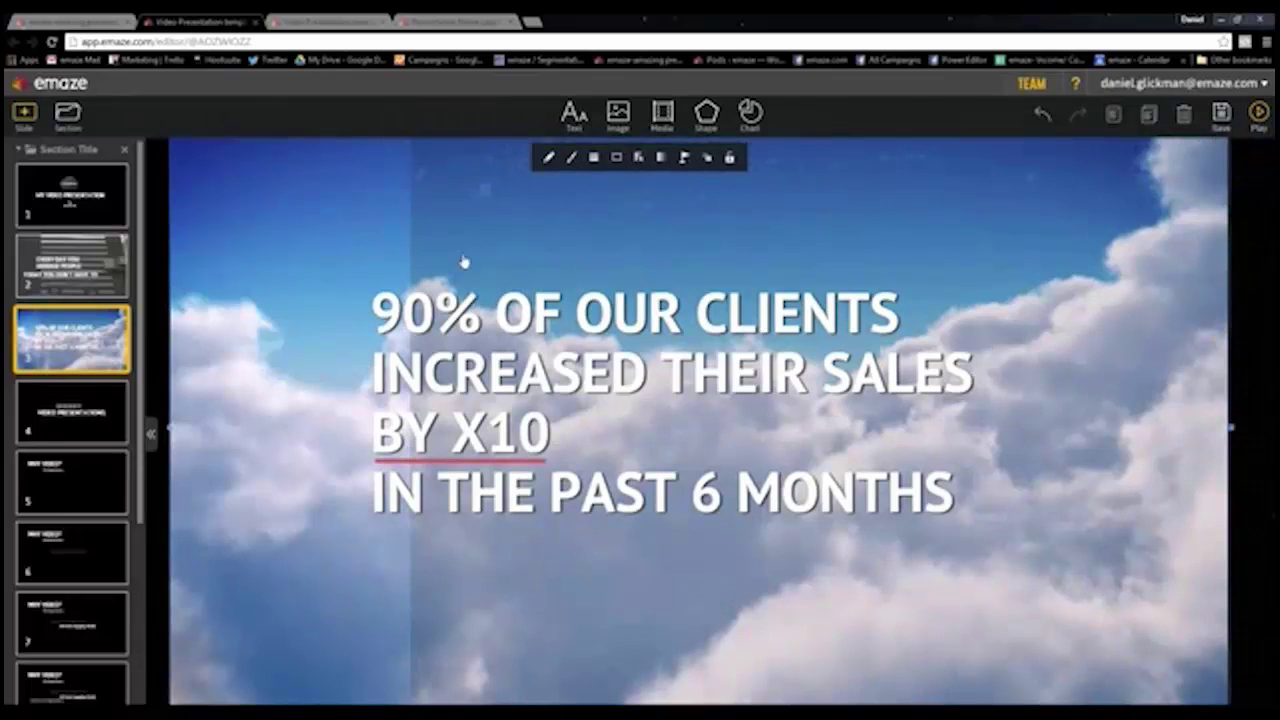
{"action": "left_click", "coordinate": [662, 114]}
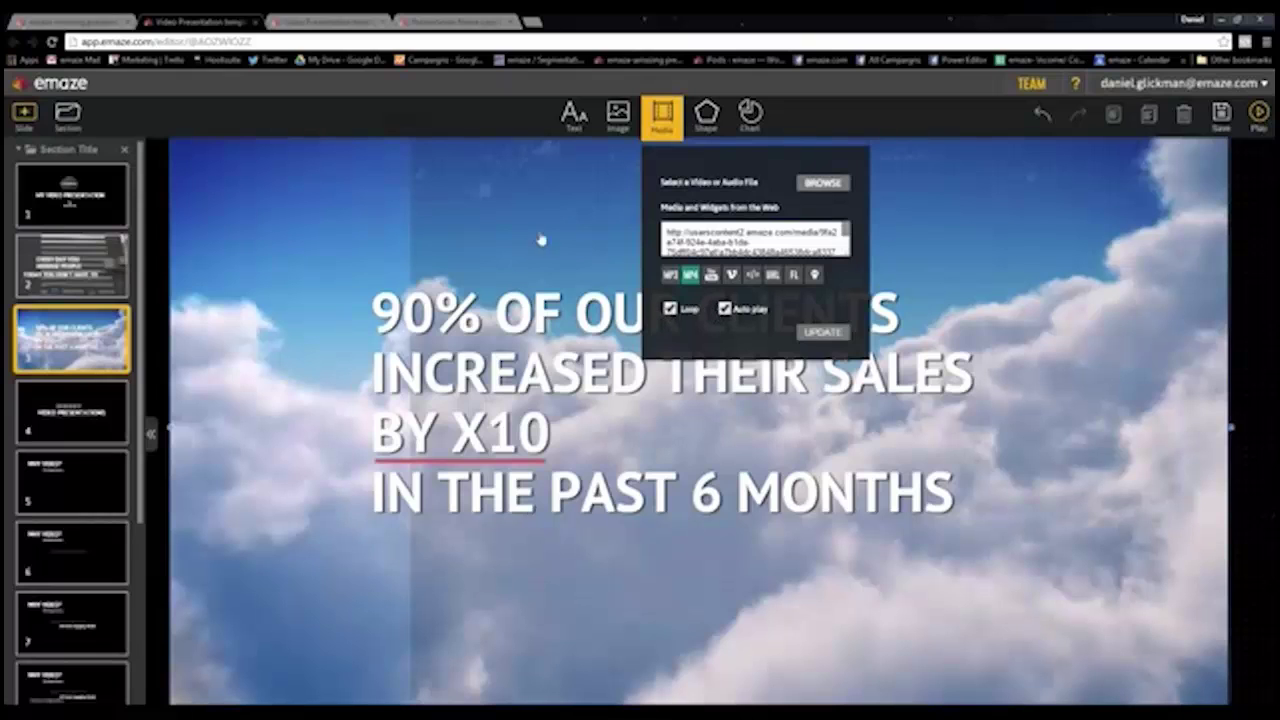
{"action": "left_click", "coordinate": [540, 240]}
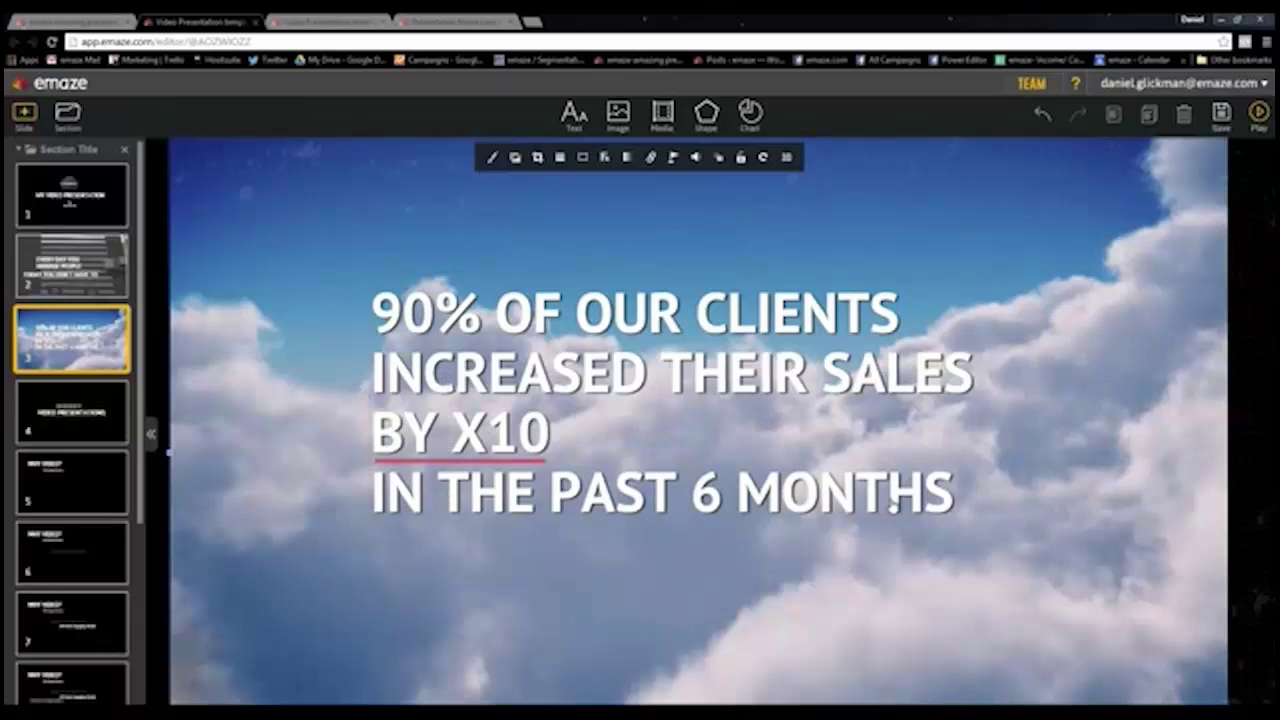
Review the clouds and crosswalk slides' timing options, closing both unchanged
{"action": "mouse_move", "coordinate": [71, 339]}
{"action": "left_click", "coordinate": [118, 358]}
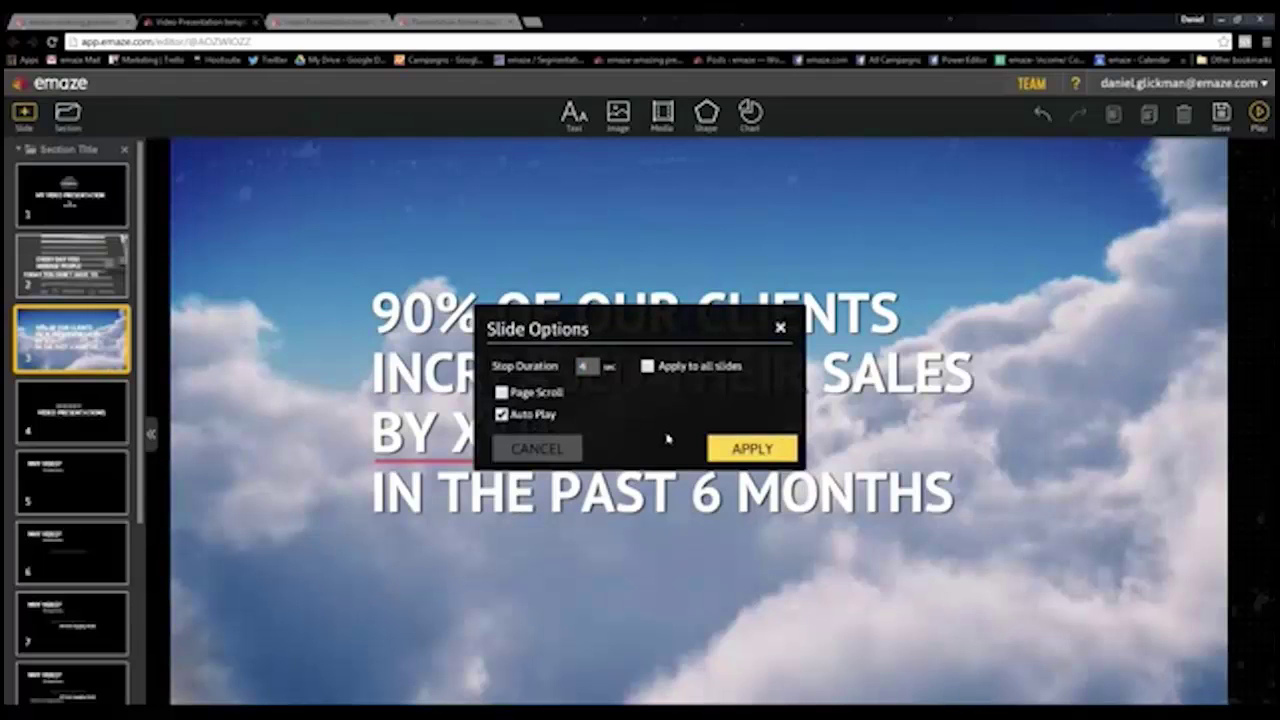
{"action": "left_click", "coordinate": [547, 447]}
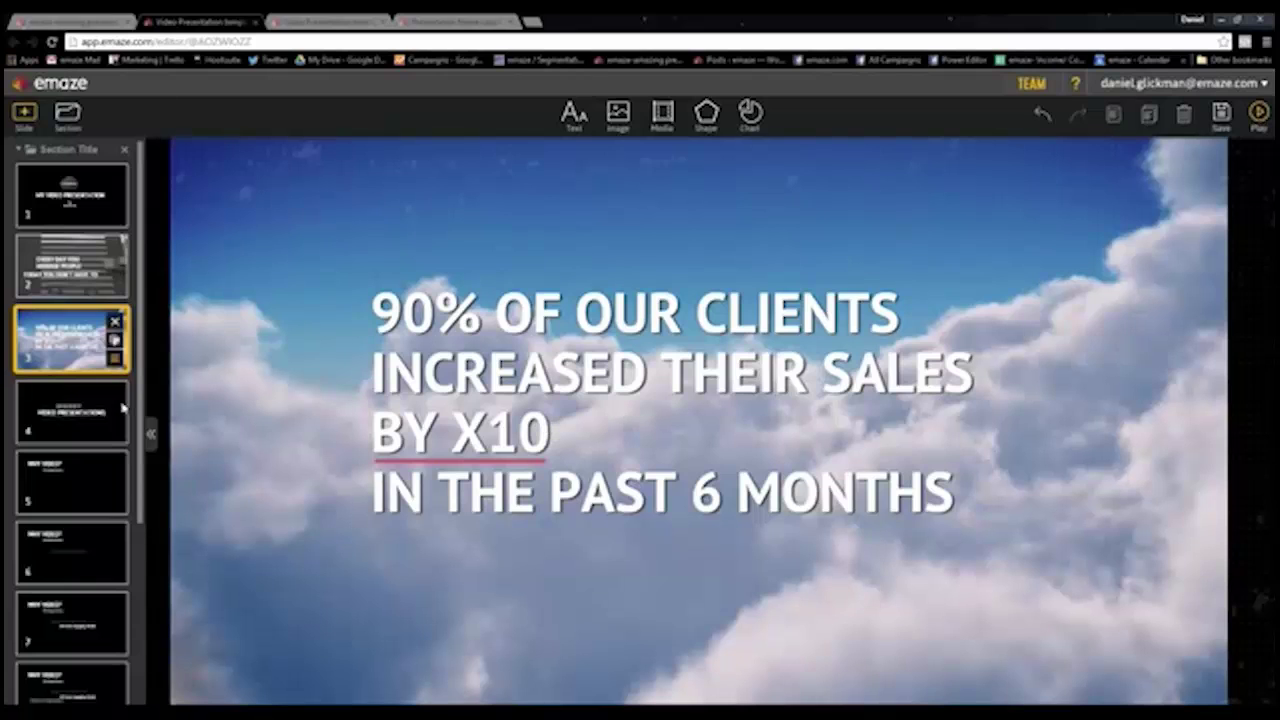
{"action": "left_click", "coordinate": [87, 279]}
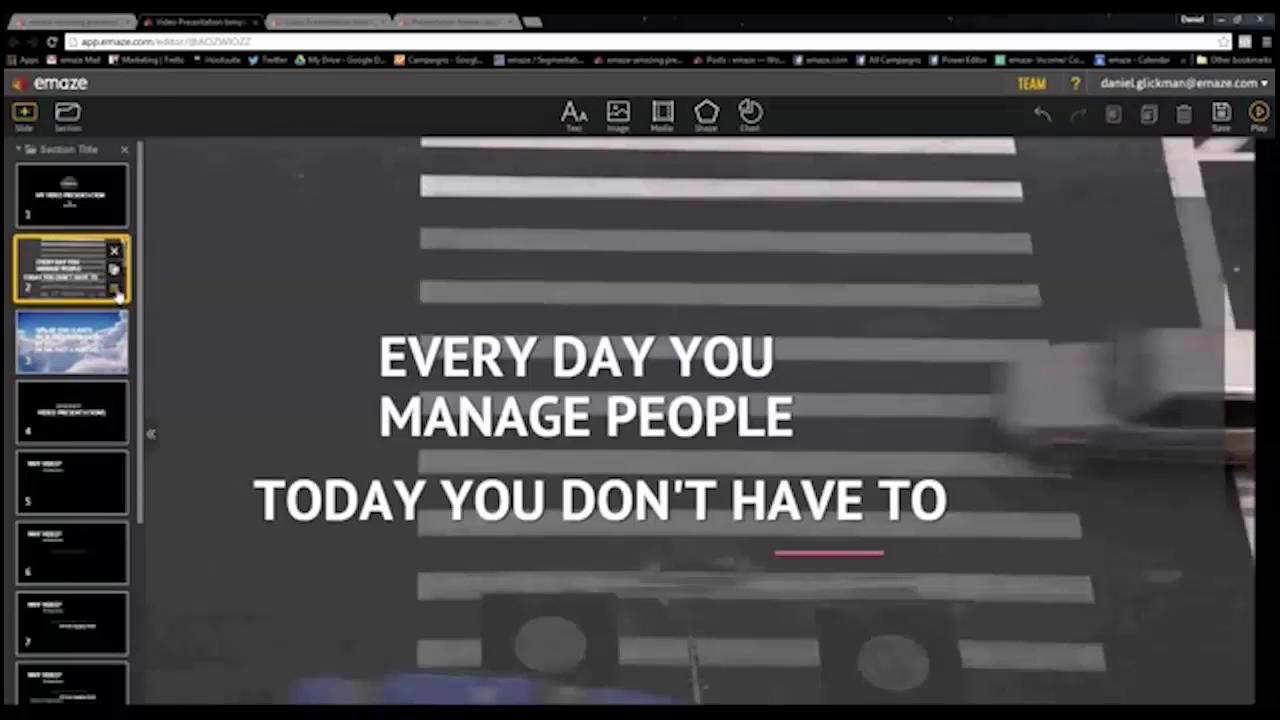
{"action": "left_click", "coordinate": [114, 268]}
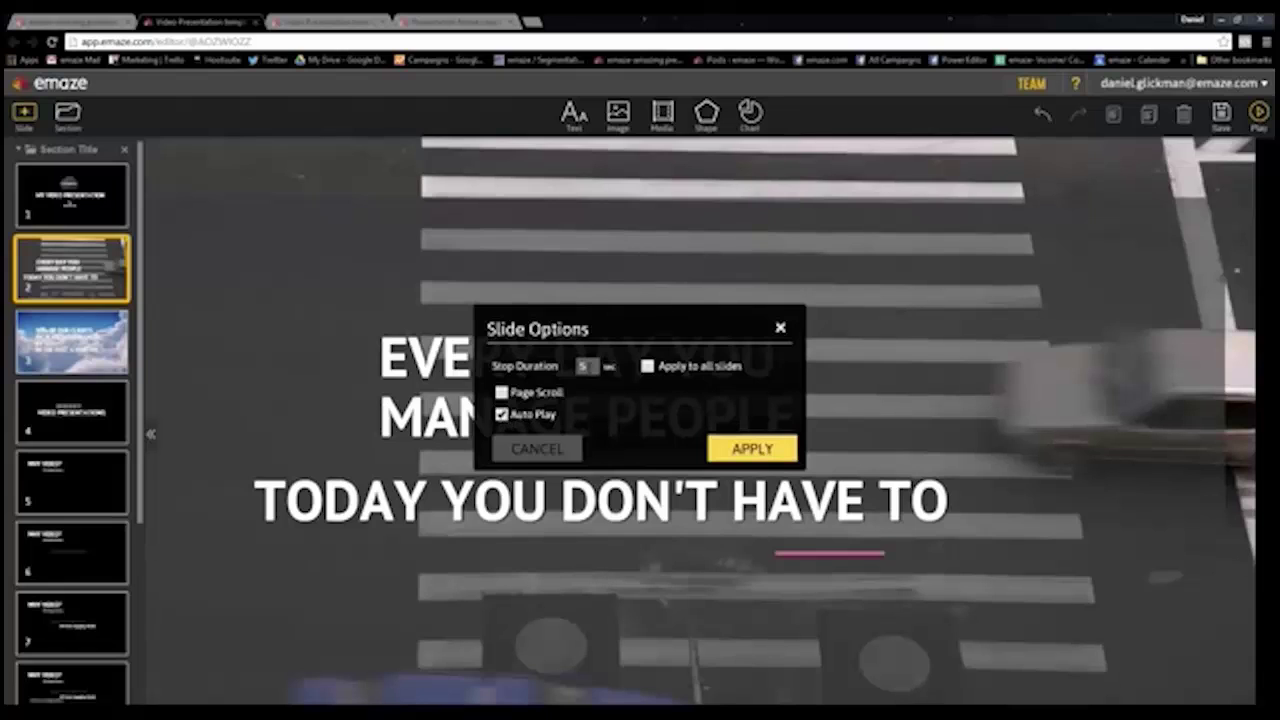
{"action": "left_click", "coordinate": [537, 448]}
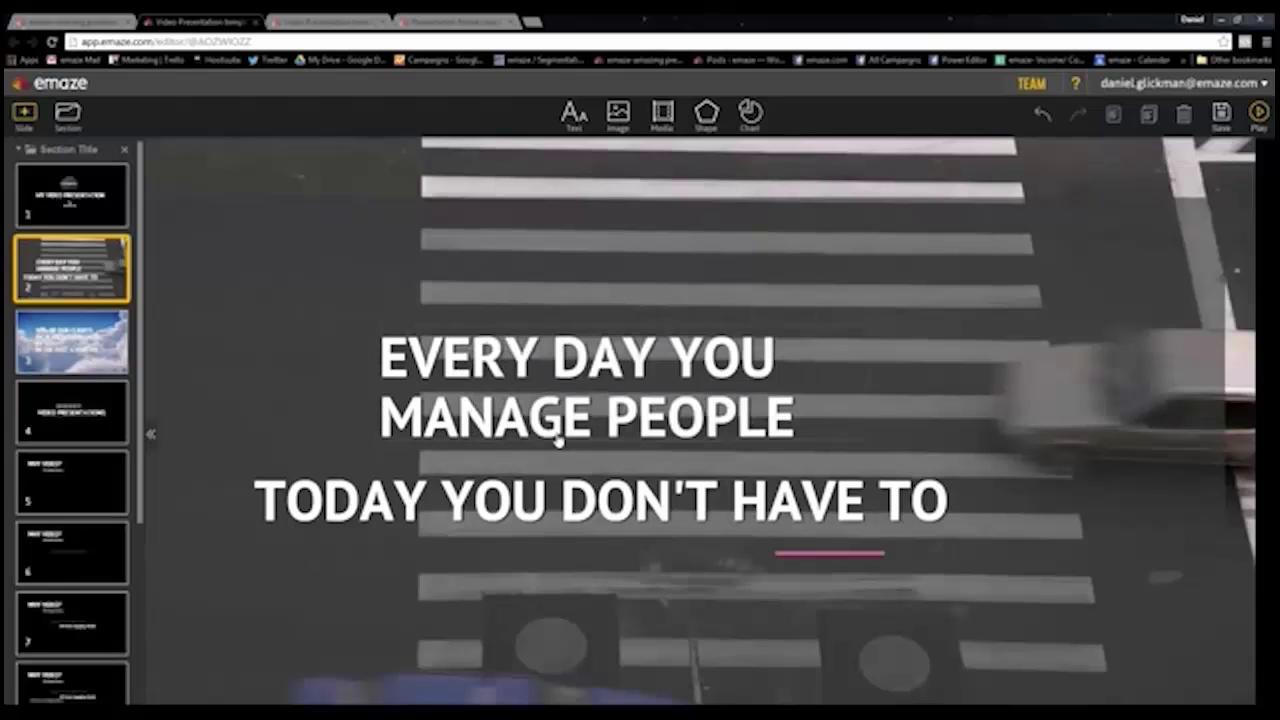
Preview the deck from the Video Presentations slide, then return to the editor
{"action": "left_click", "coordinate": [67, 429]}
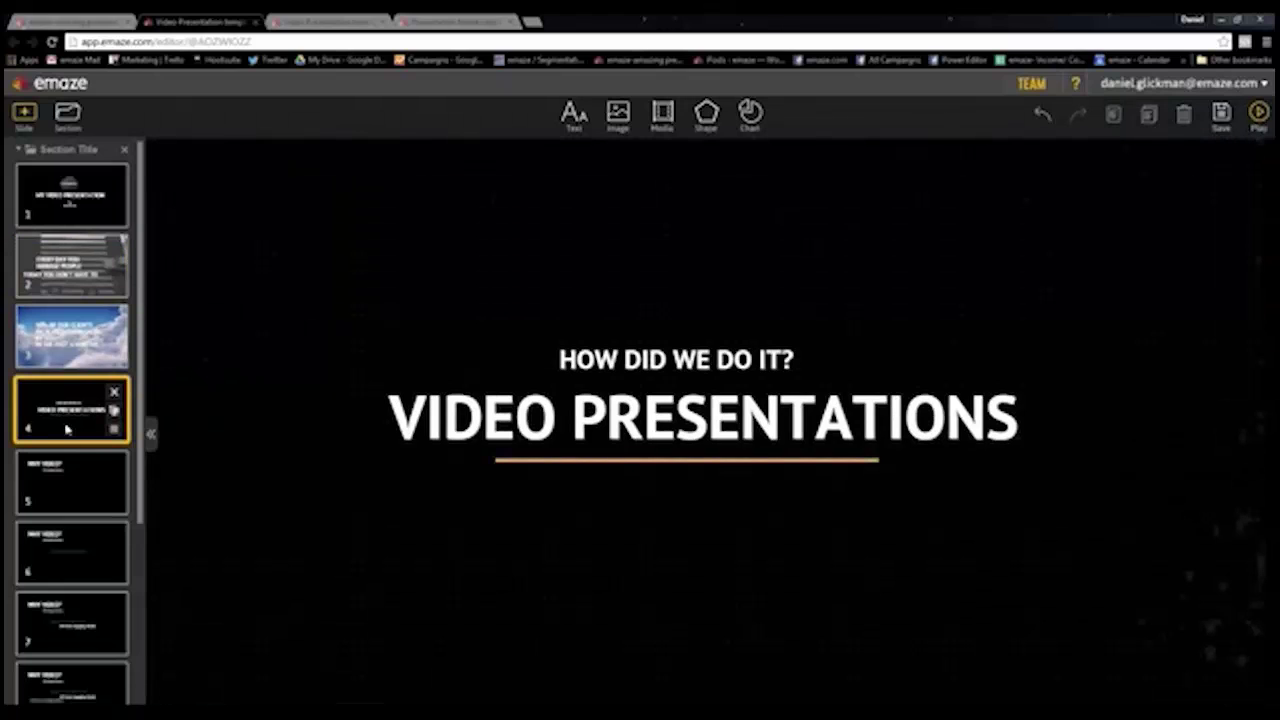
{"action": "left_click", "coordinate": [1255, 124]}
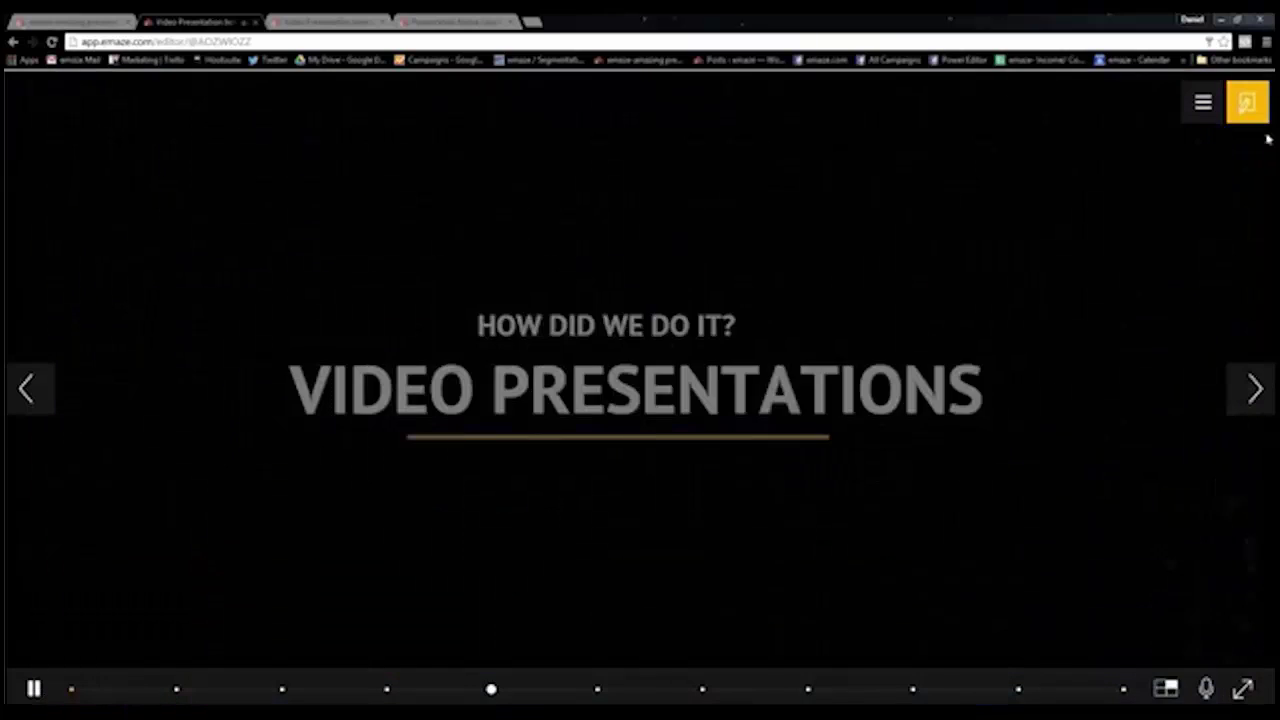
{"action": "left_click", "coordinate": [1246, 104]}
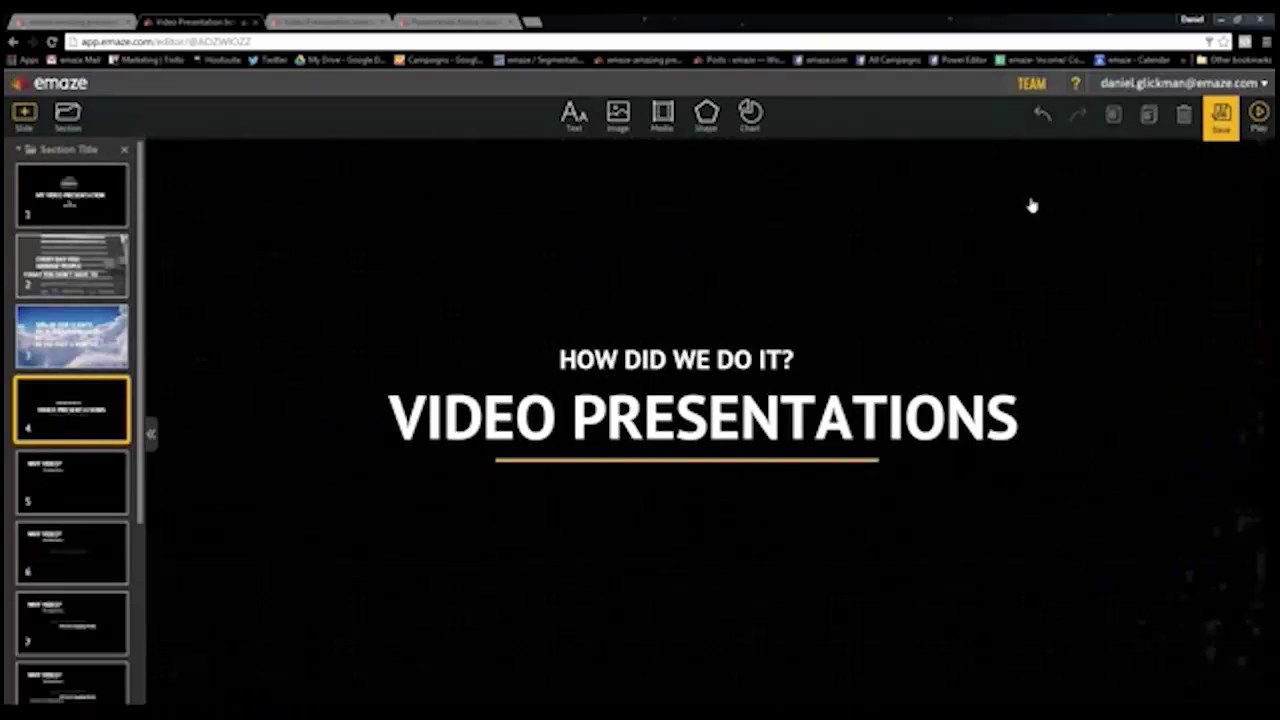
{"action": "mouse_move", "coordinate": [71, 410]}
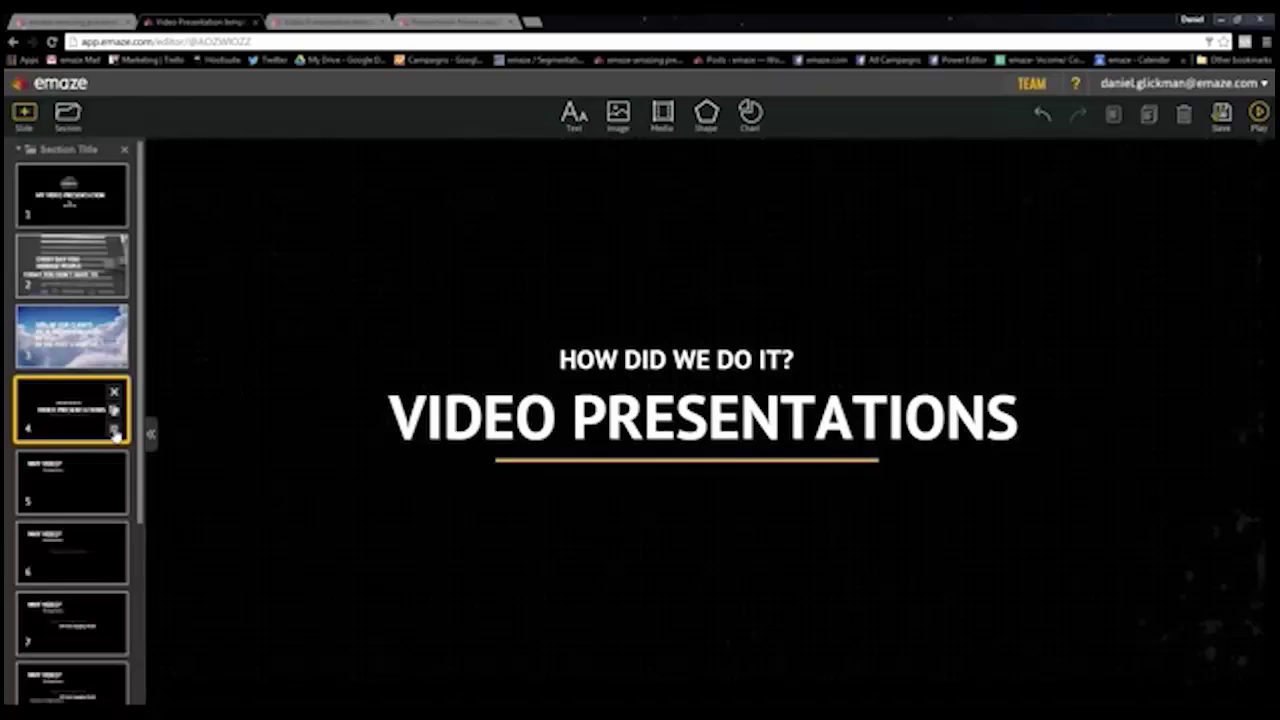
Confirm slide 4's timing at a 7-second stop duration with Auto Play on
{"action": "left_click", "coordinate": [623, 260]}
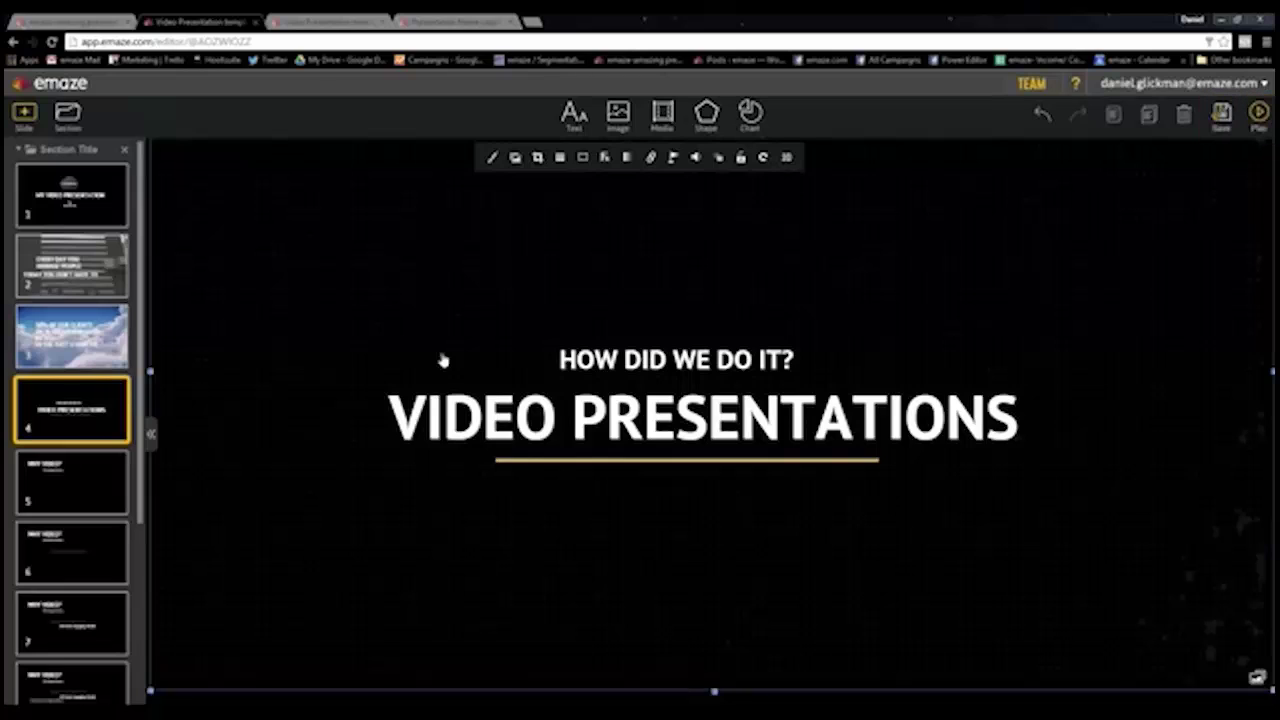
{"action": "left_click", "coordinate": [116, 430]}
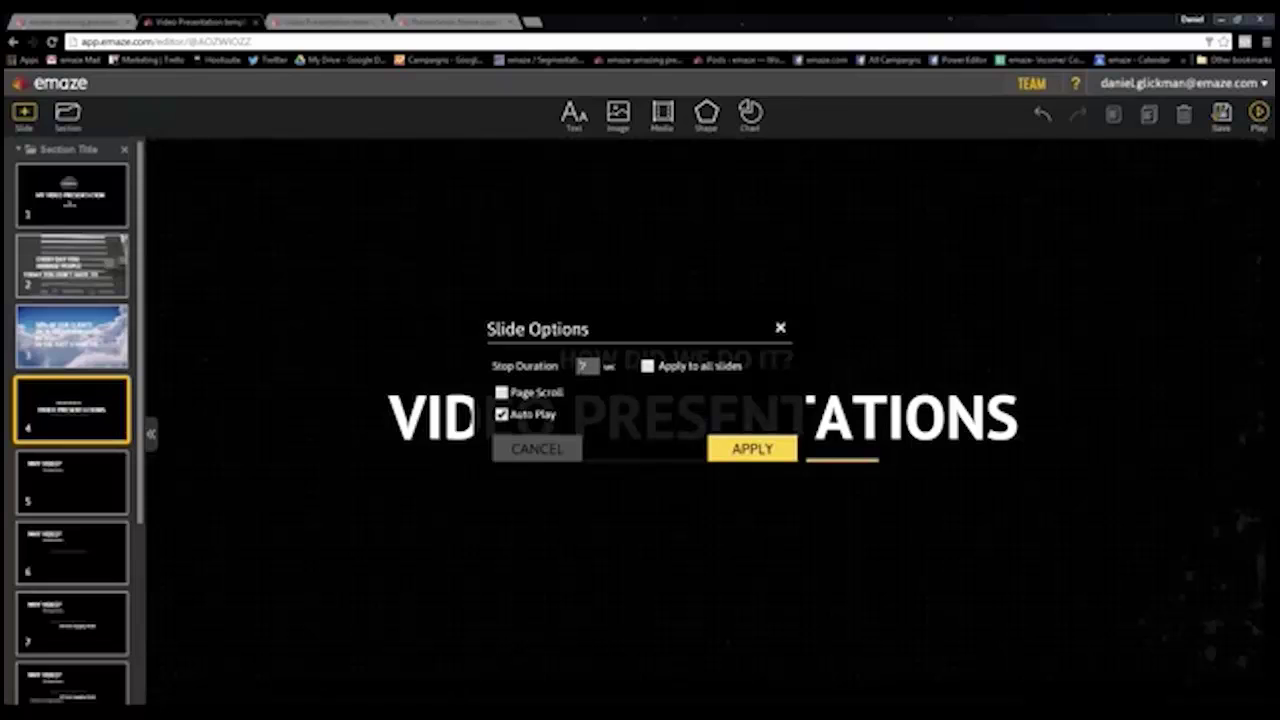
{"action": "left_click", "coordinate": [535, 452]}
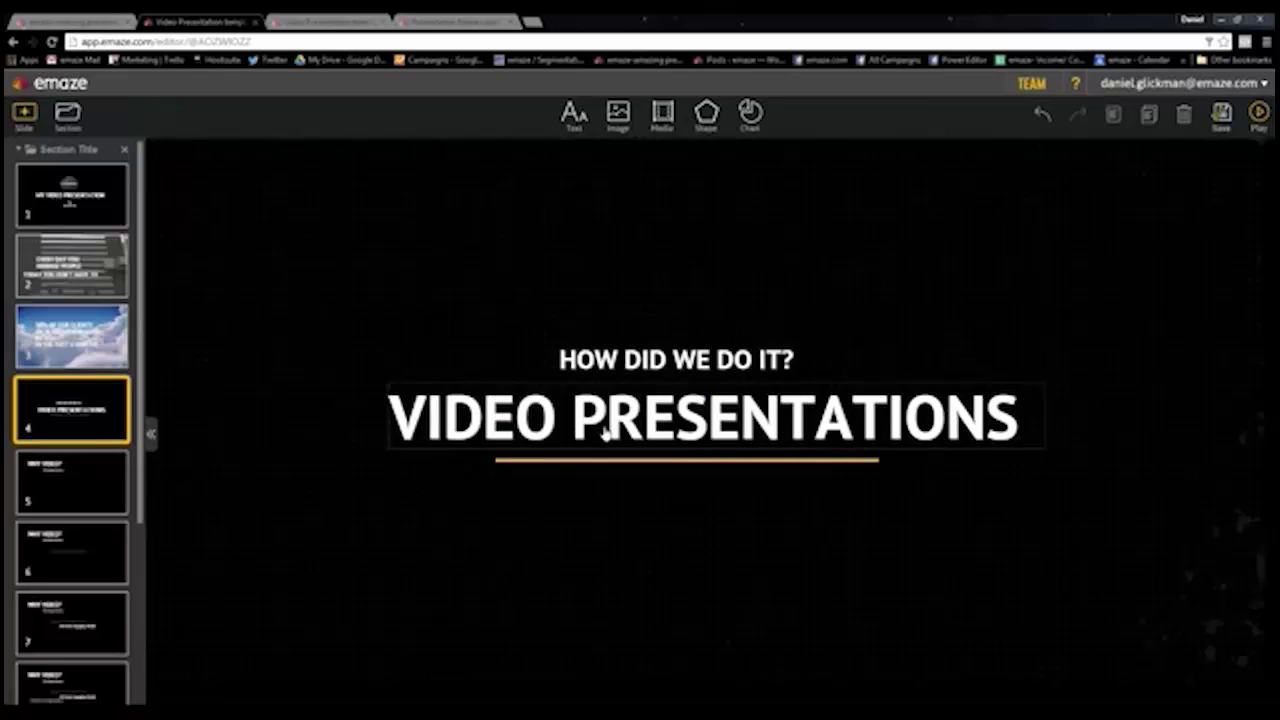
Browse slides 5 through 10, watching the WHY VIDEO? bullets build up one by one
{"action": "left_click", "coordinate": [97, 500]}
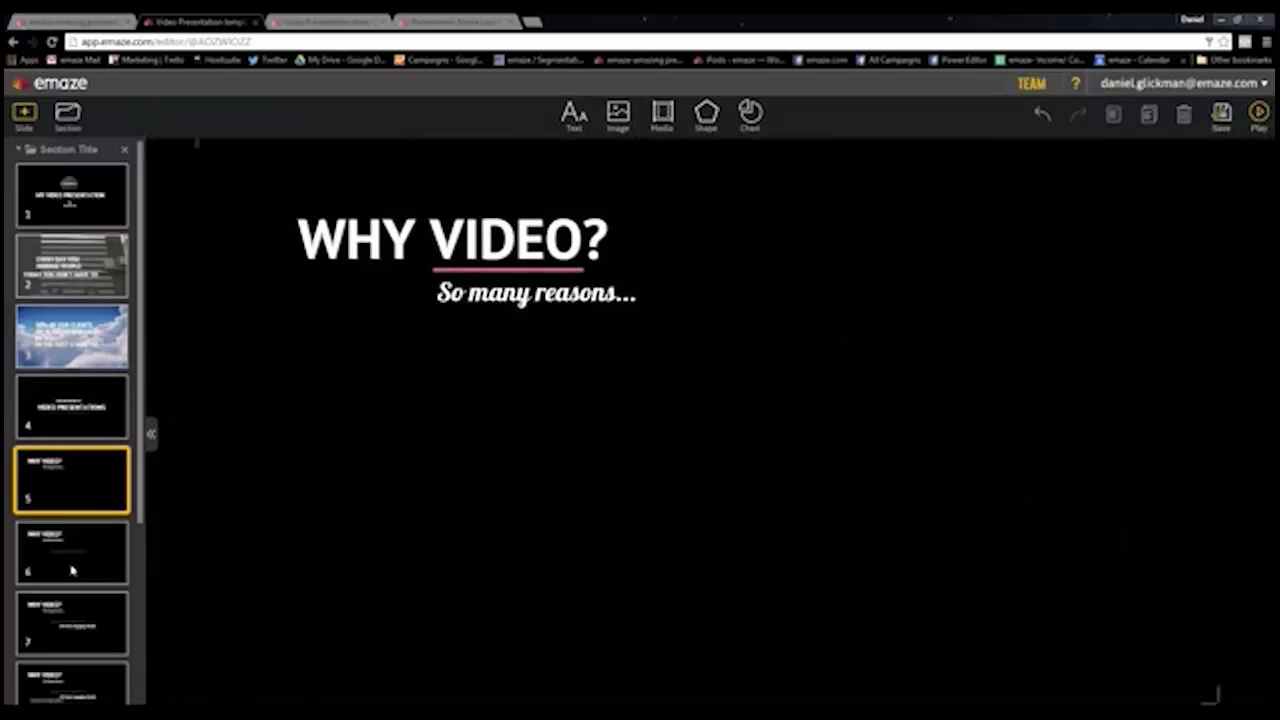
{"action": "left_click", "coordinate": [93, 545]}
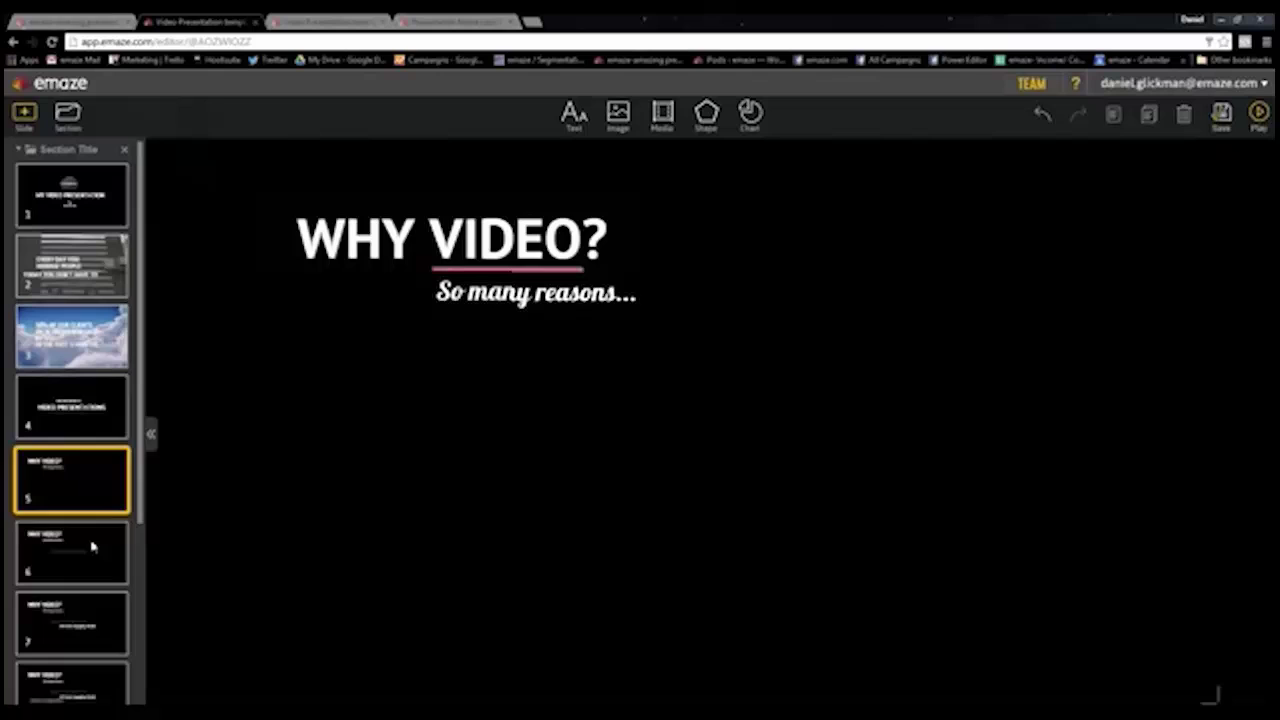
{"action": "left_click", "coordinate": [94, 608]}
{"action": "scroll", "coordinate": [88, 602], "scroll_direction": "down", "scroll_amount": 1}
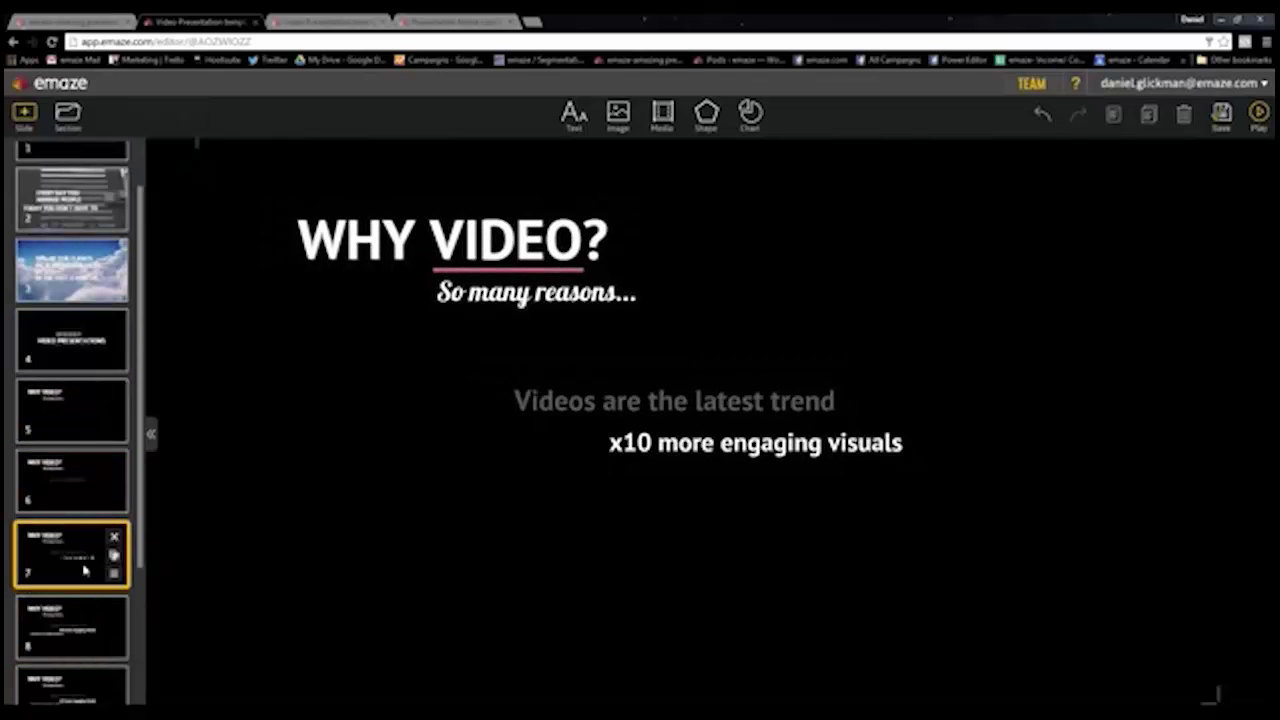
{"action": "left_click", "coordinate": [86, 610]}
{"action": "scroll", "coordinate": [90, 628], "scroll_direction": "down", "scroll_amount": 2}
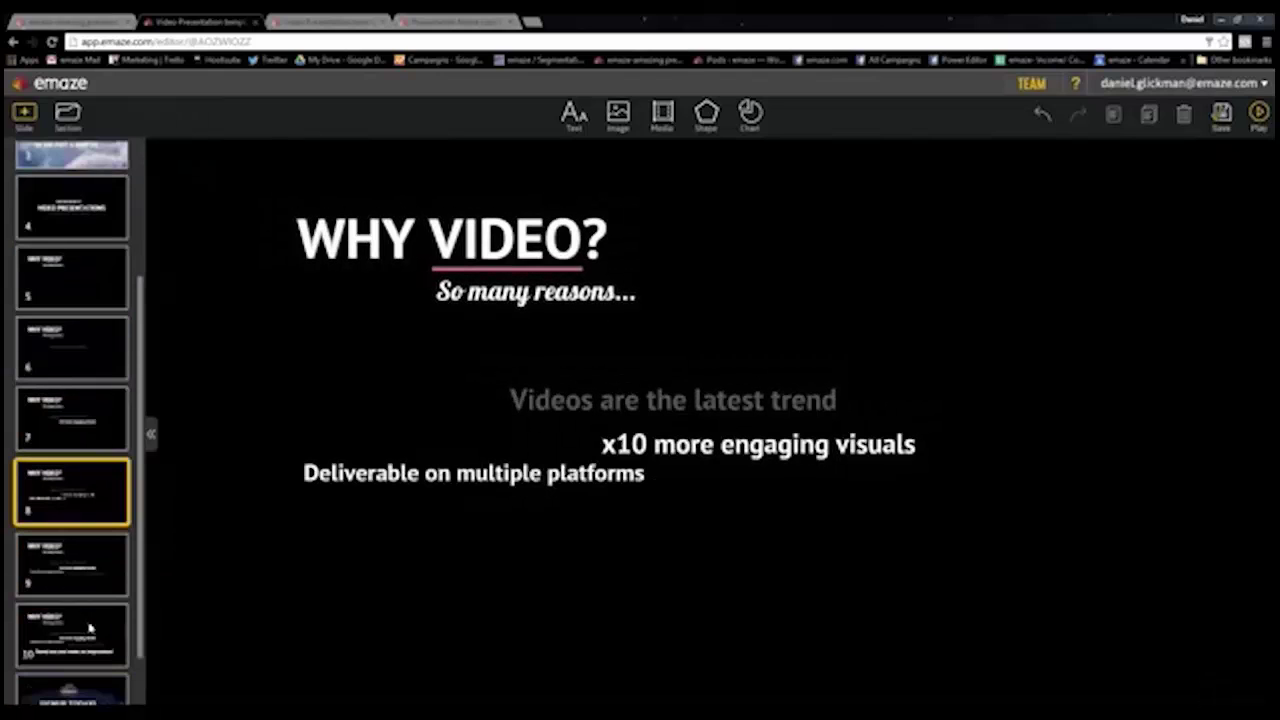
{"action": "left_click", "coordinate": [98, 572]}
{"action": "left_click", "coordinate": [96, 640]}
View the SIGNUP TODAY! slide, then return to the full WHY VIDEO? slide
{"action": "scroll", "coordinate": [95, 645], "scroll_direction": "down", "scroll_amount": 1}
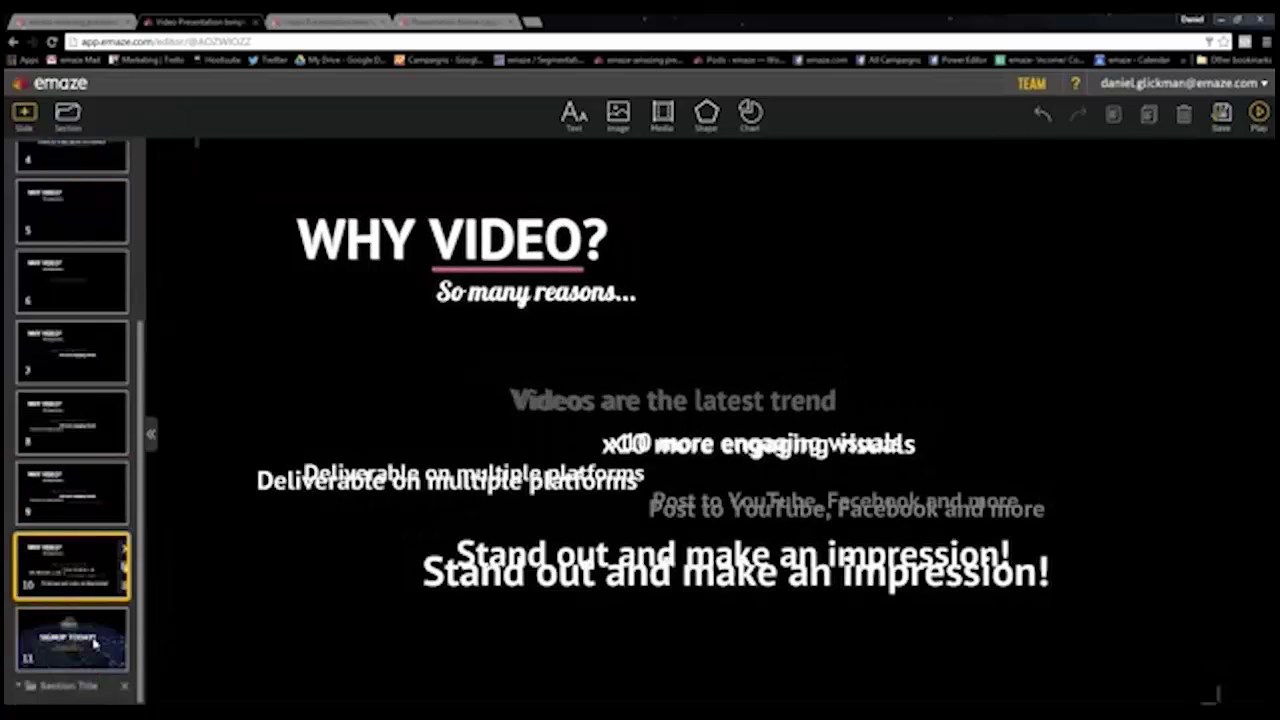
{"action": "left_click", "coordinate": [93, 624]}
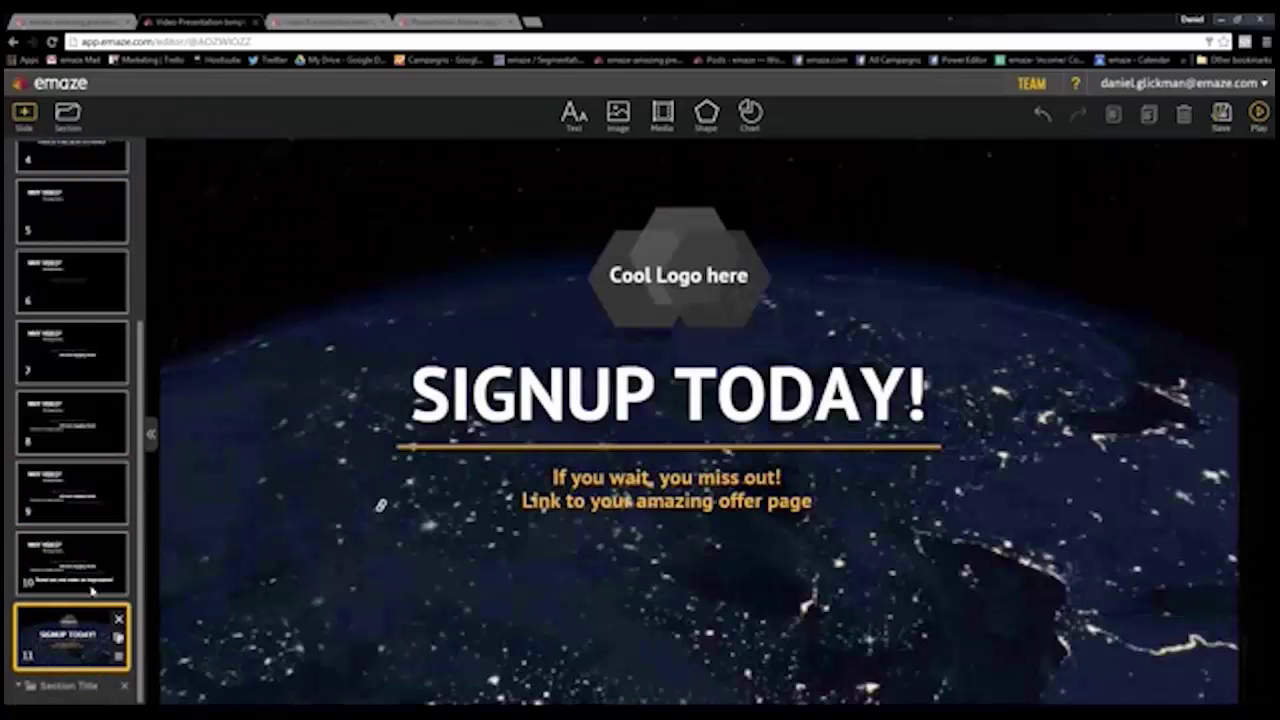
{"action": "left_click", "coordinate": [80, 540]}
{"action": "scroll", "coordinate": [80, 528], "scroll_direction": "up", "scroll_amount": 2}
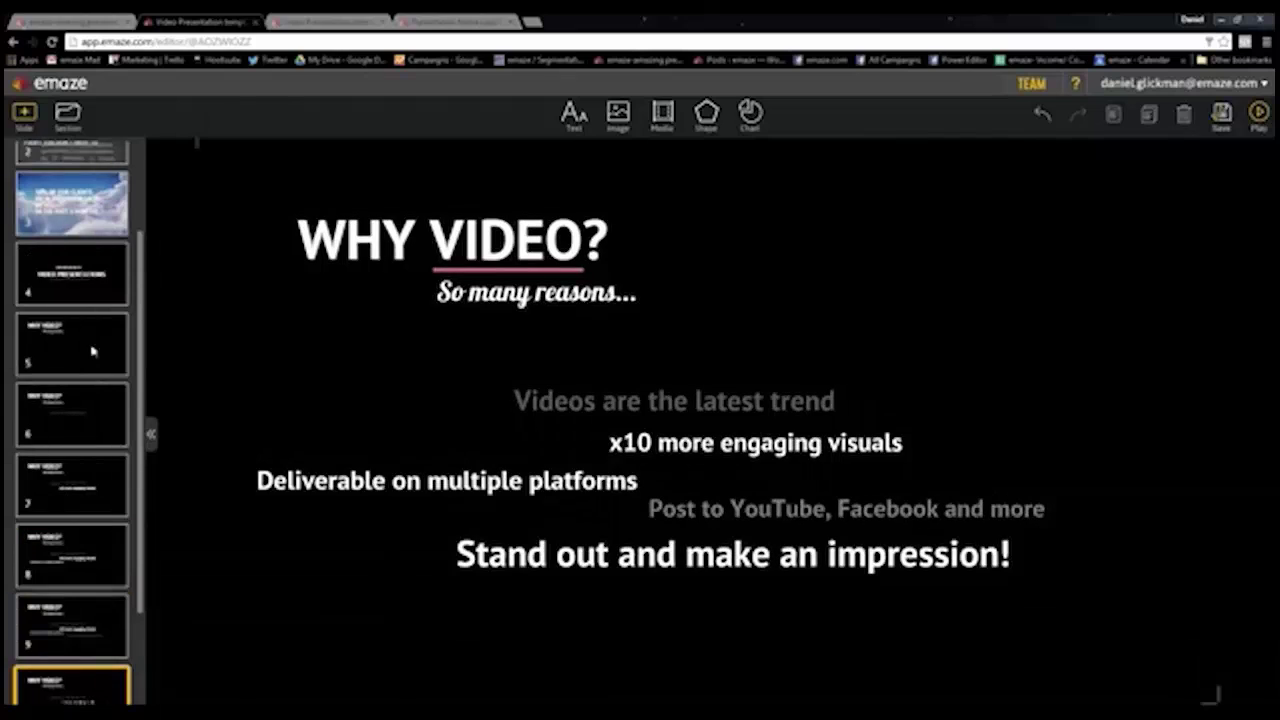
{"action": "scroll", "coordinate": [75, 428], "scroll_direction": "down", "scroll_amount": 1}
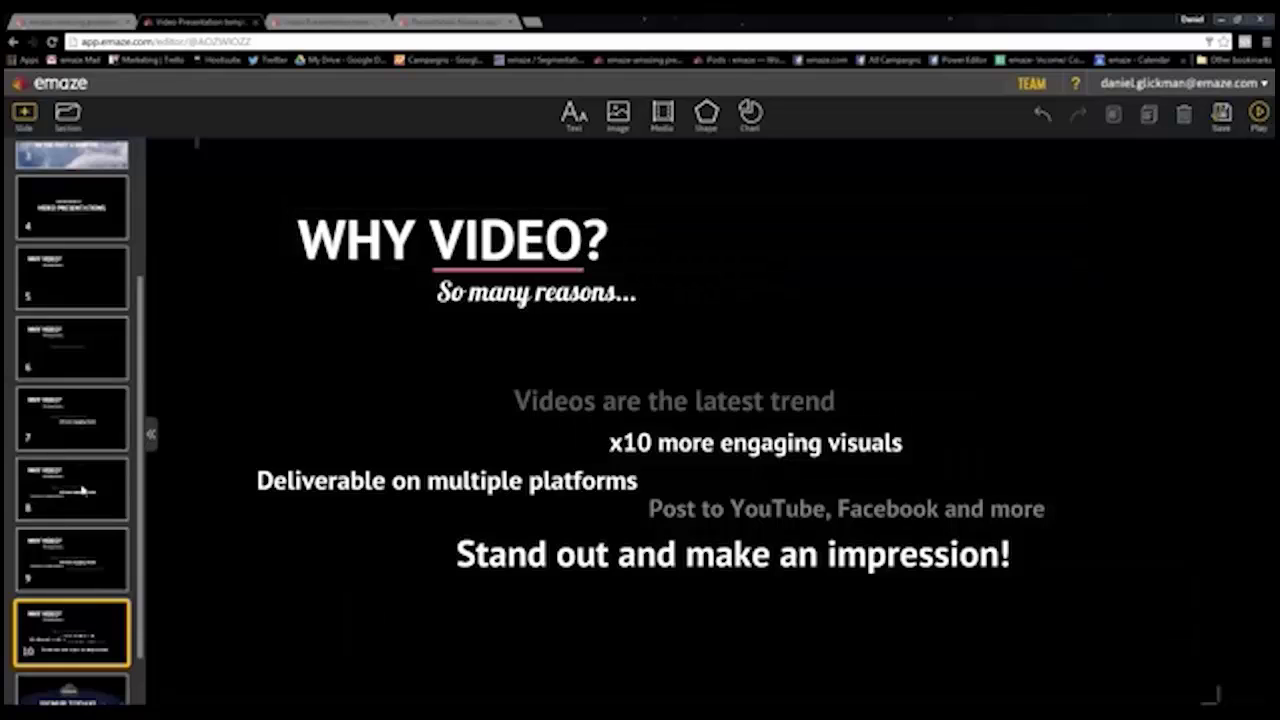
Delete the five partial WHY VIDEO? build-up slides, slides 5 to 9
{"action": "left_click", "coordinate": [100, 276]}
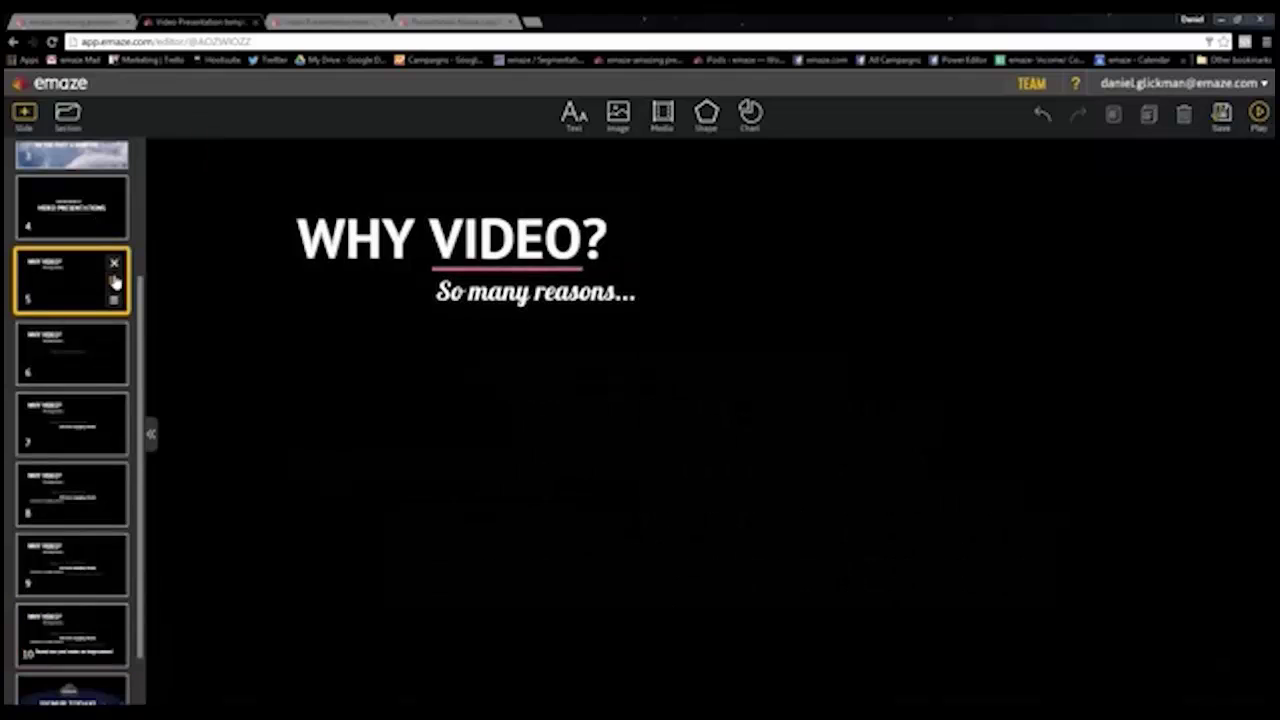
{"action": "left_click", "coordinate": [114, 266]}
{"action": "left_click", "coordinate": [114, 268]}
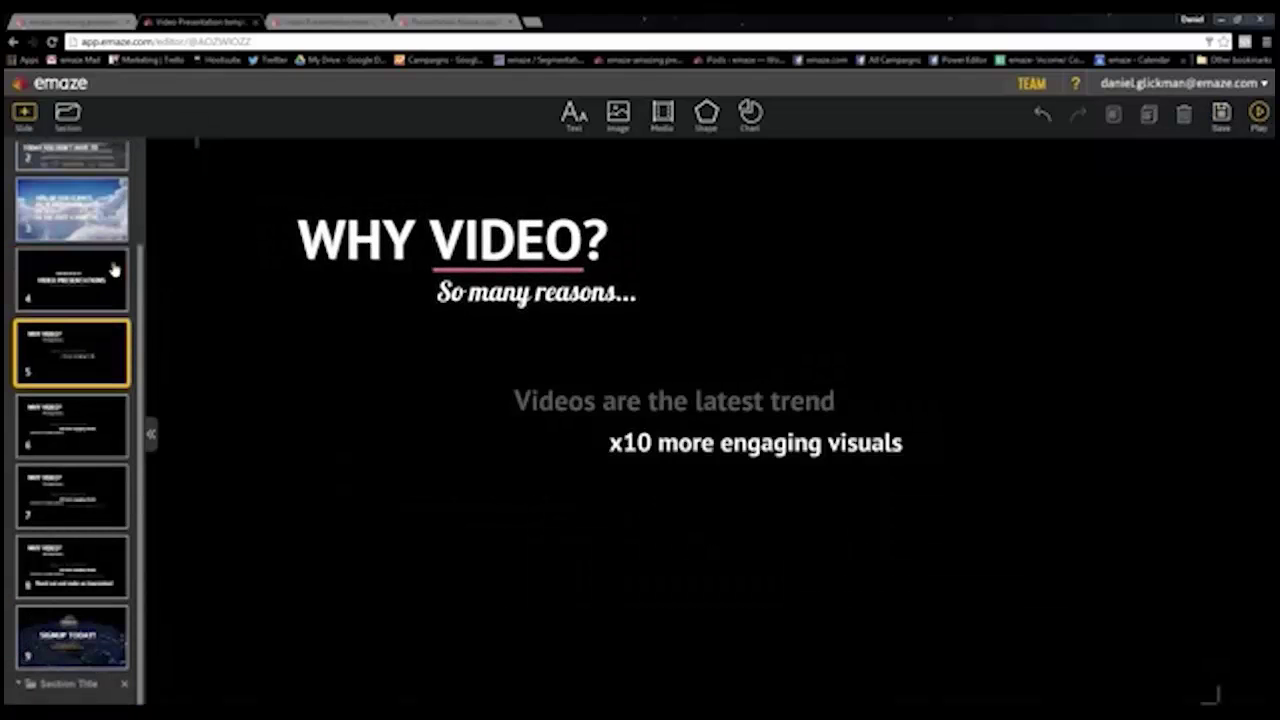
{"action": "left_click", "coordinate": [113, 338]}
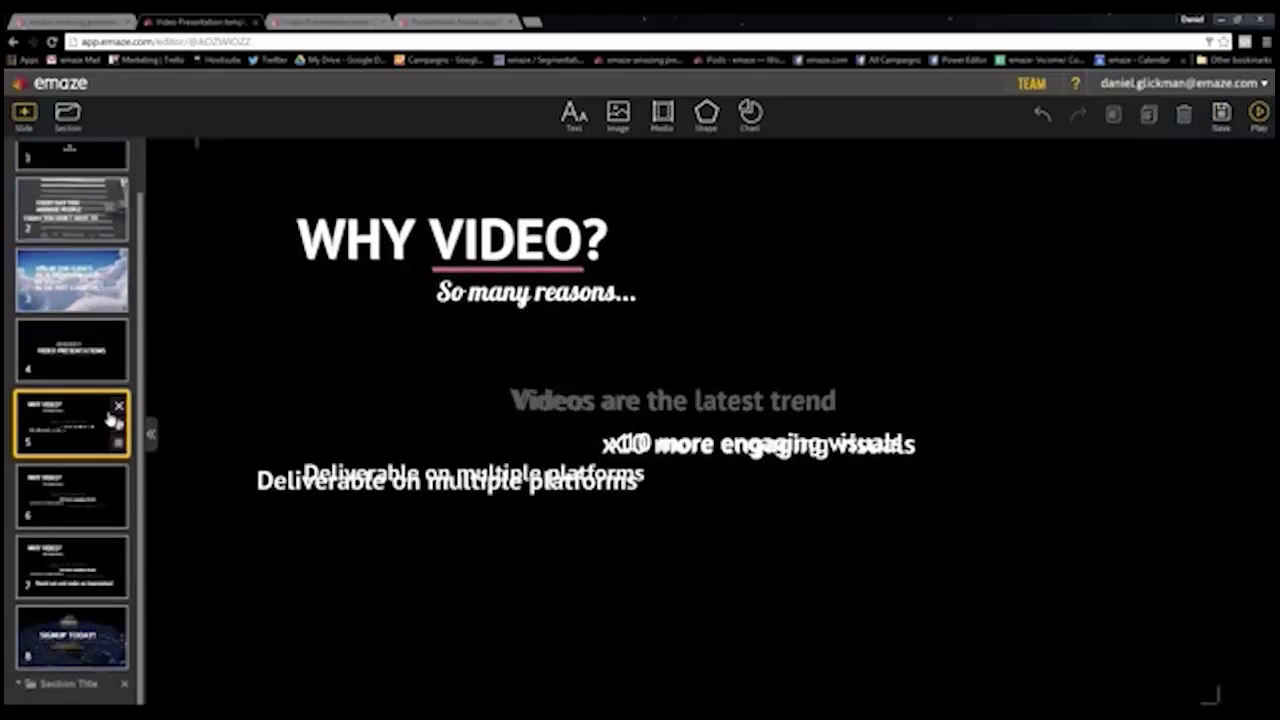
{"action": "left_click", "coordinate": [113, 405]}
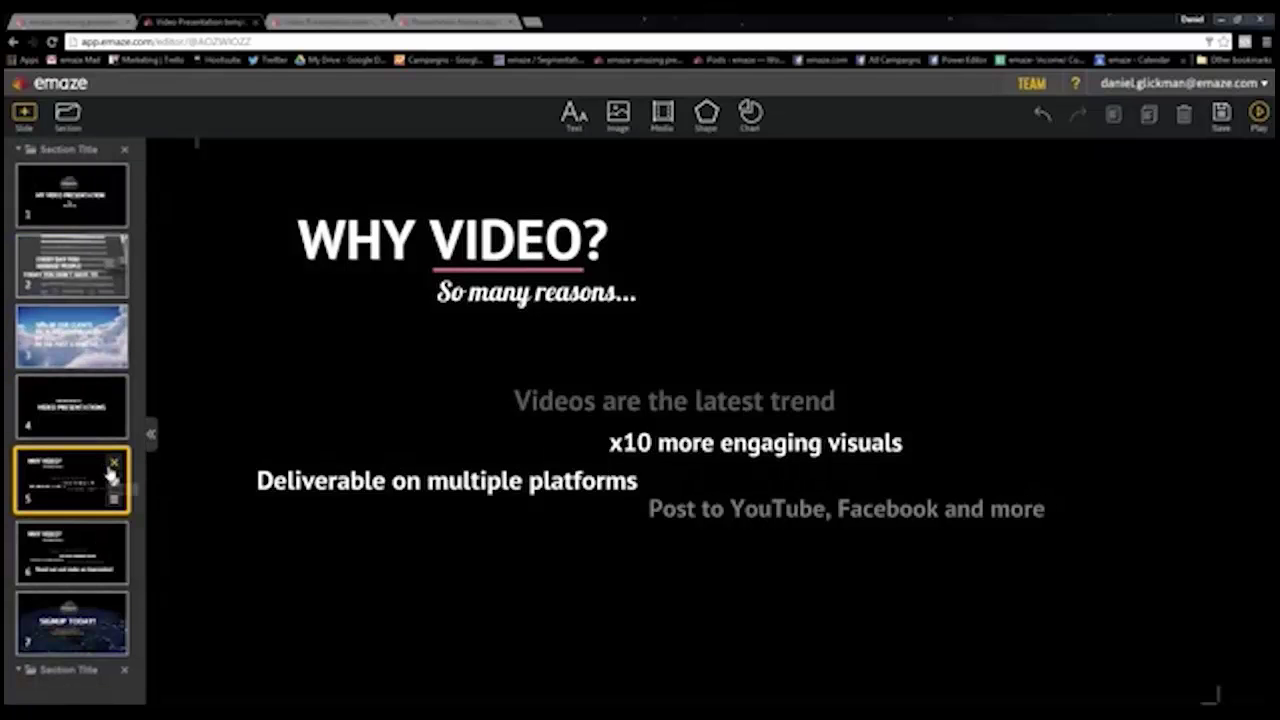
{"action": "left_click", "coordinate": [114, 462]}
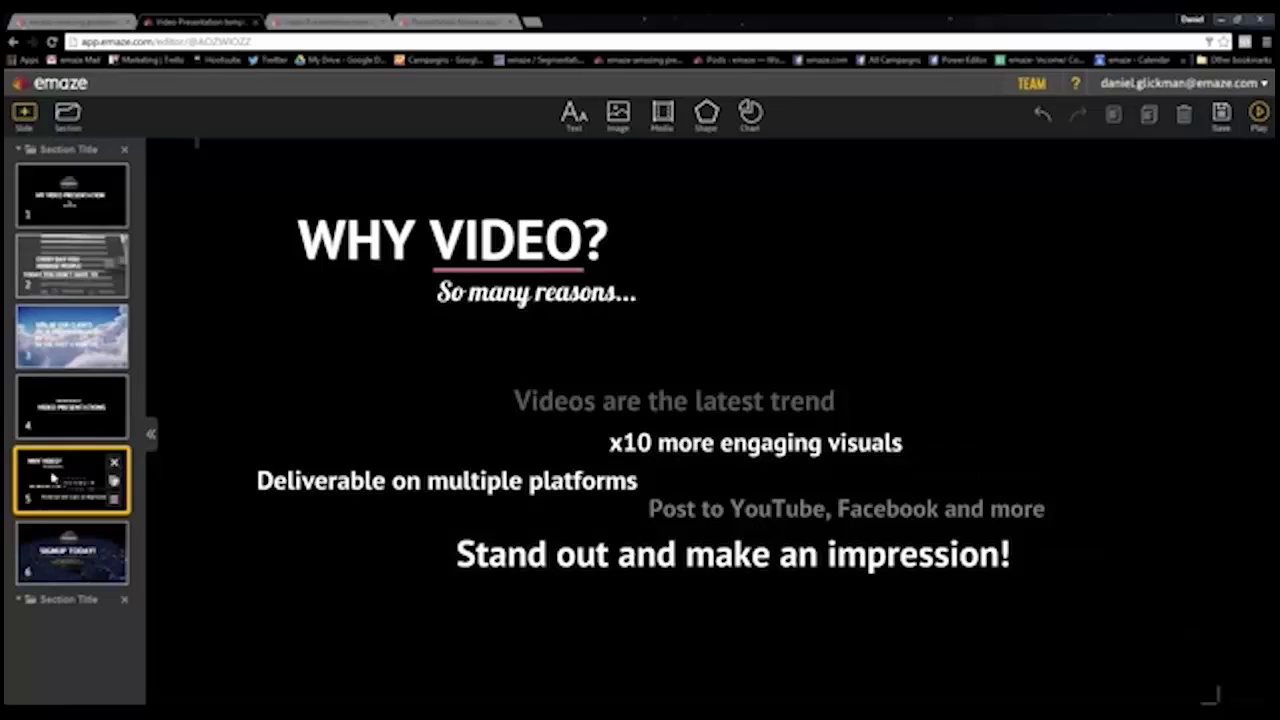
Make four copies of the complete five-bullet WHY VIDEO? slide
{"action": "left_click", "coordinate": [116, 487]}
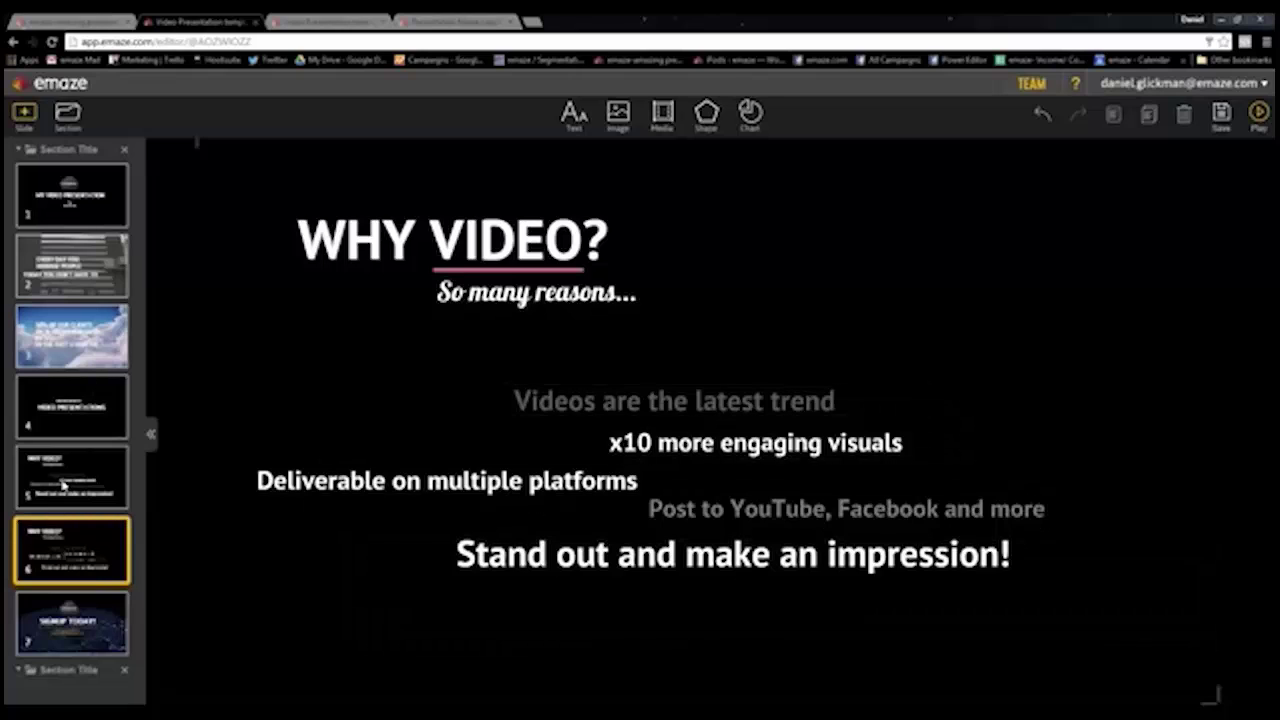
{"action": "mouse_move", "coordinate": [71, 550]}
{"action": "left_click", "coordinate": [114, 569]}
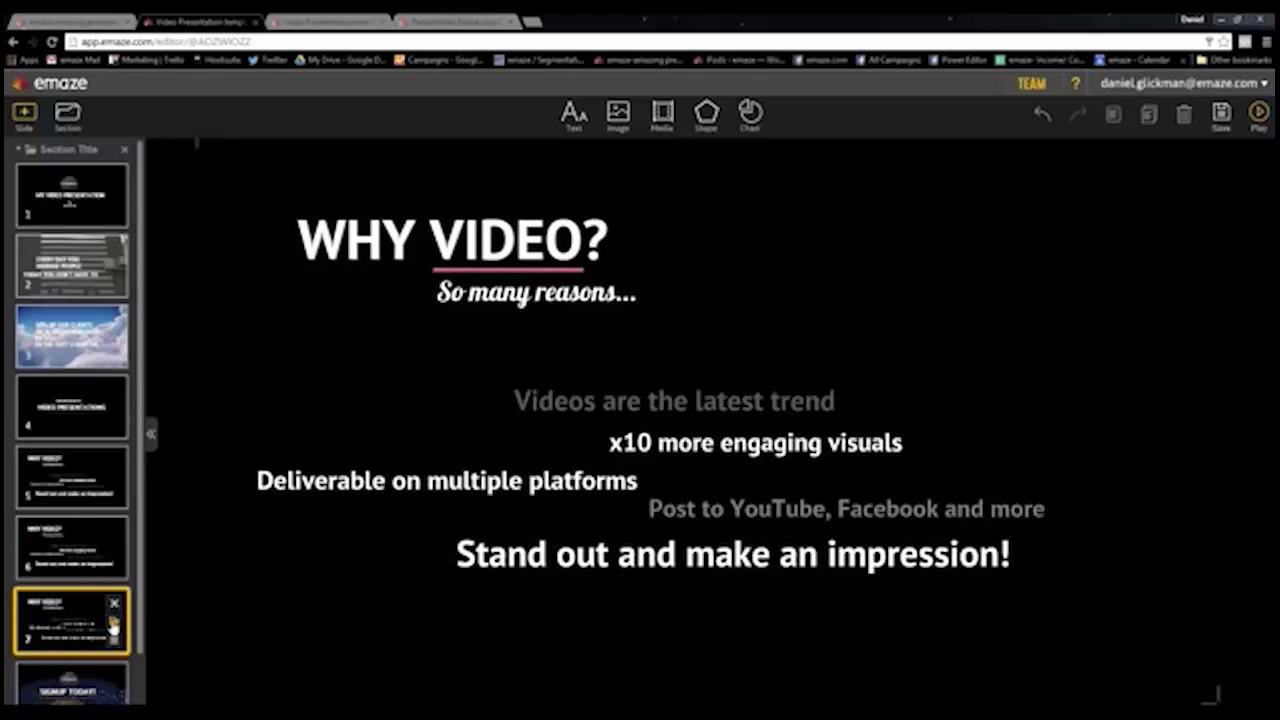
{"action": "left_click", "coordinate": [116, 628]}
{"action": "scroll", "coordinate": [90, 612], "scroll_direction": "down", "scroll_amount": 1}
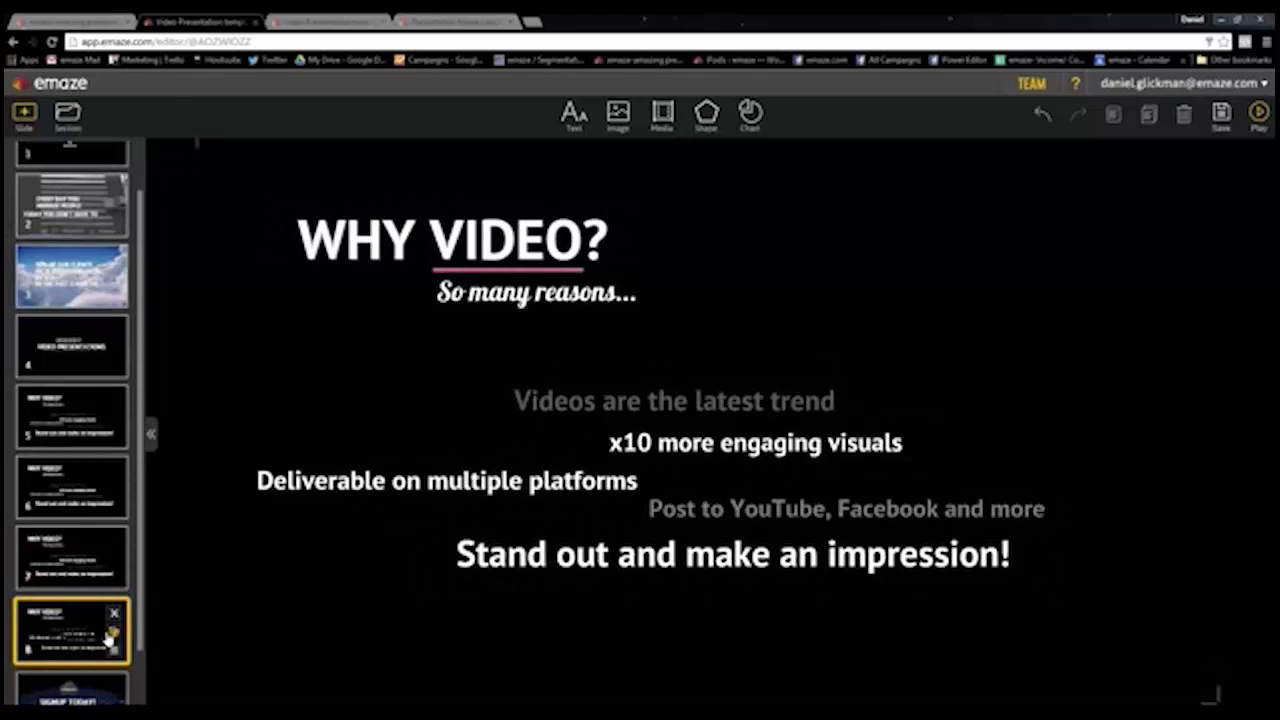
{"action": "left_click", "coordinate": [113, 632]}
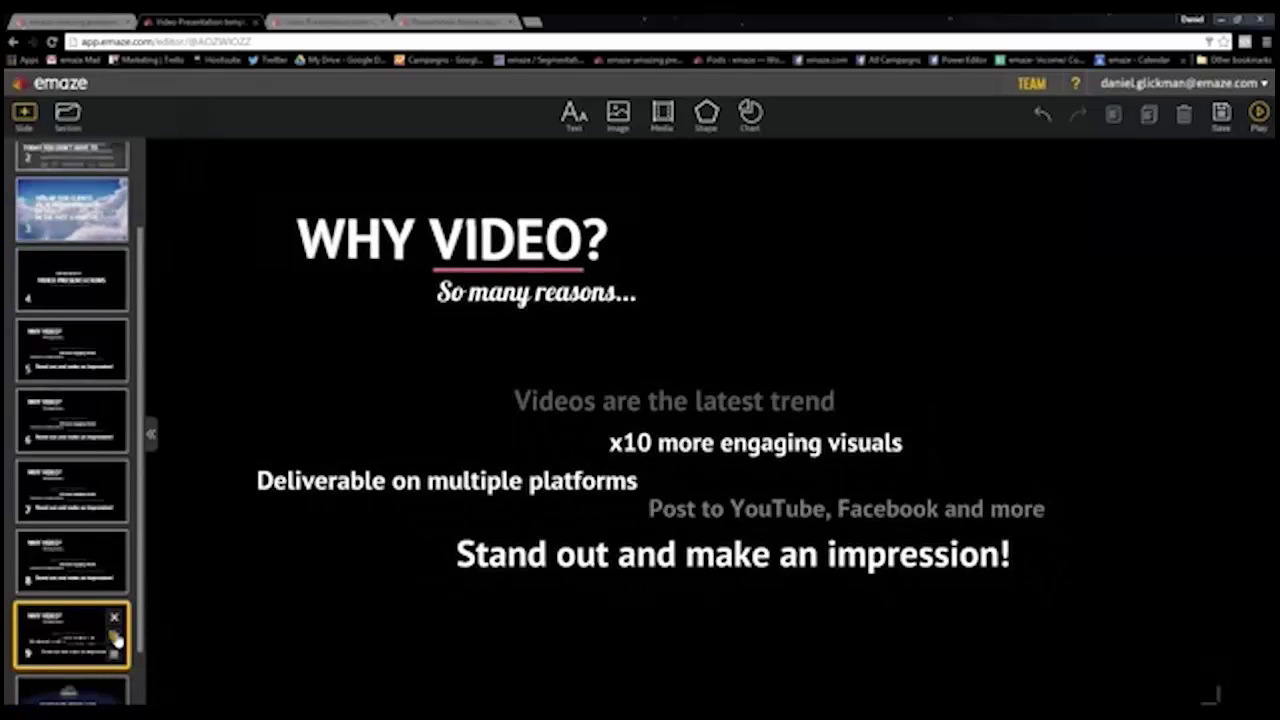
{"action": "scroll", "coordinate": [94, 540], "scroll_direction": "up", "scroll_amount": 3}
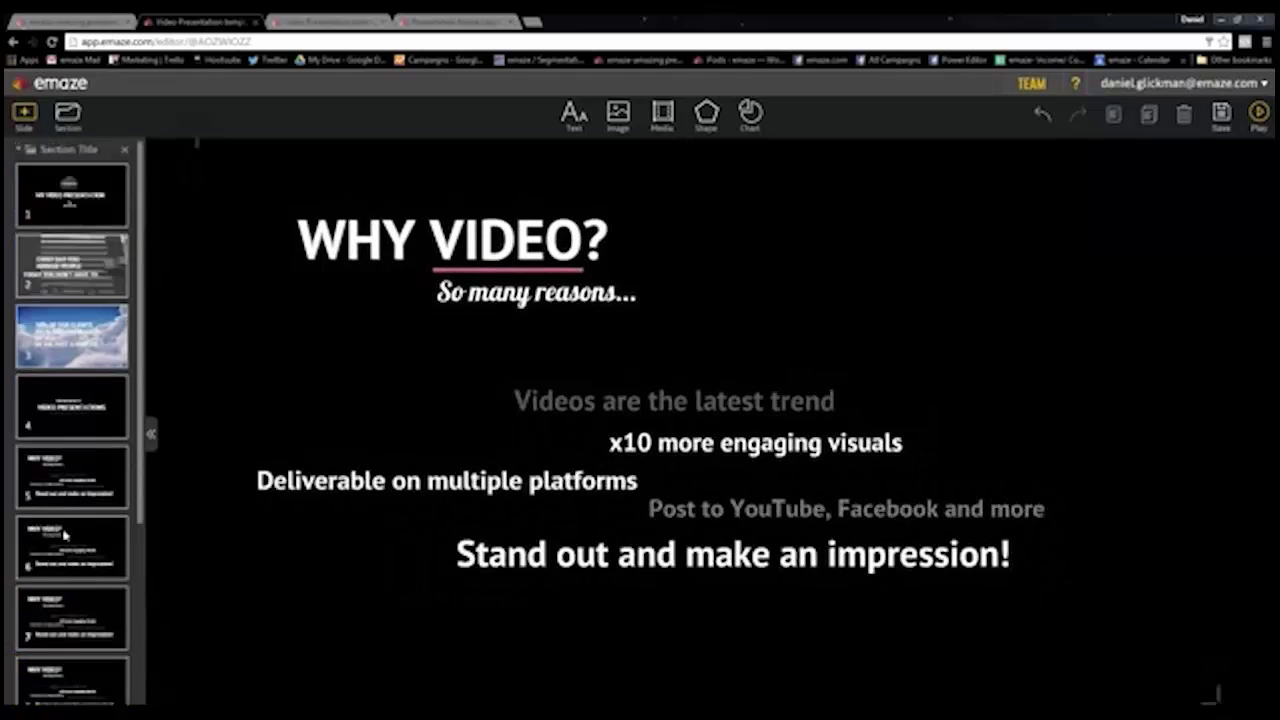
Strip slide 5 down to just the WHY VIDEO? heading by deleting all five reasons
{"action": "left_click", "coordinate": [92, 474]}
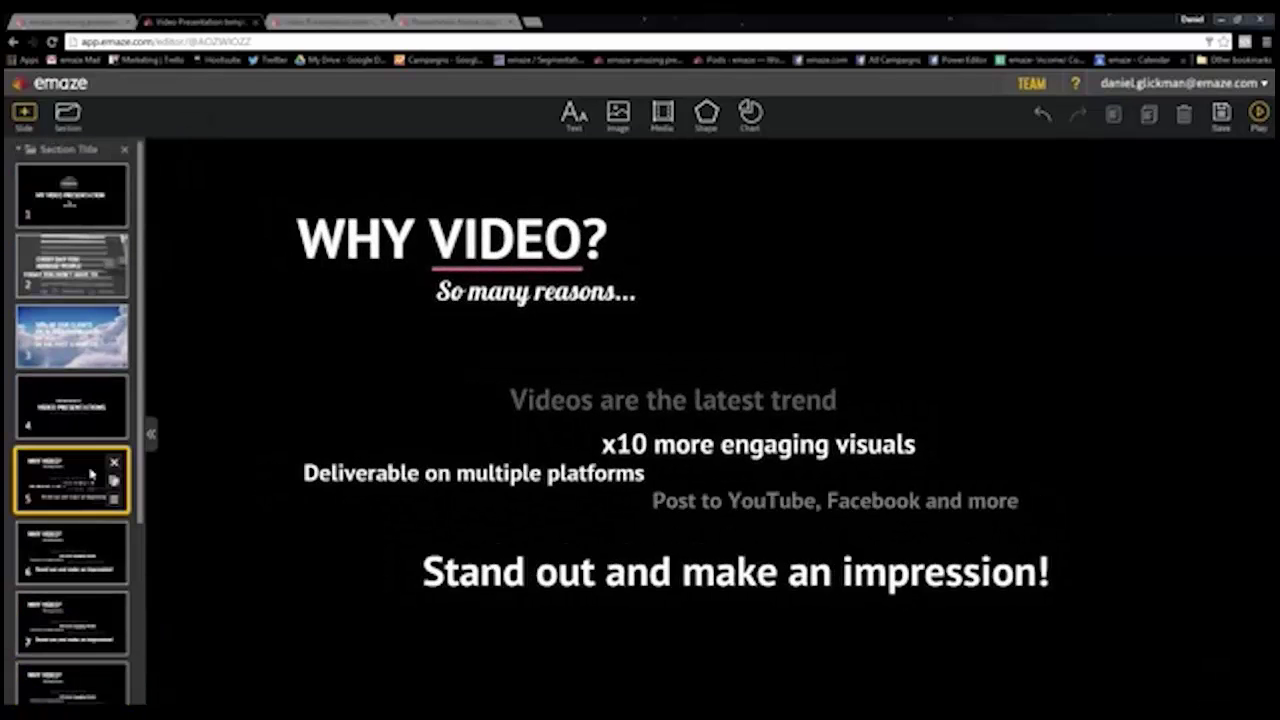
{"action": "left_click", "coordinate": [730, 550]}
{"action": "key", "text": "Delete"}
{"action": "left_click", "coordinate": [743, 508]}
{"action": "key", "text": "Delete"}
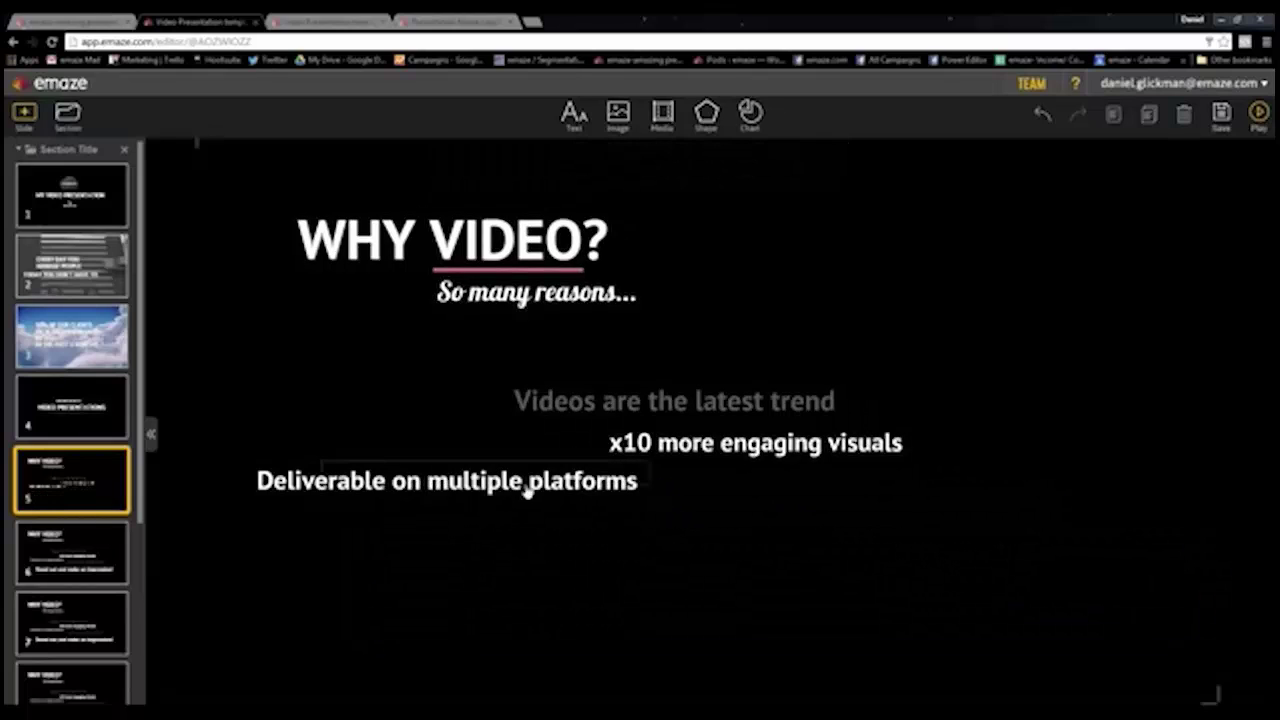
{"action": "left_click", "coordinate": [527, 485]}
{"action": "key", "text": "Delete"}
{"action": "left_click", "coordinate": [723, 452]}
{"action": "key", "text": "Delete"}
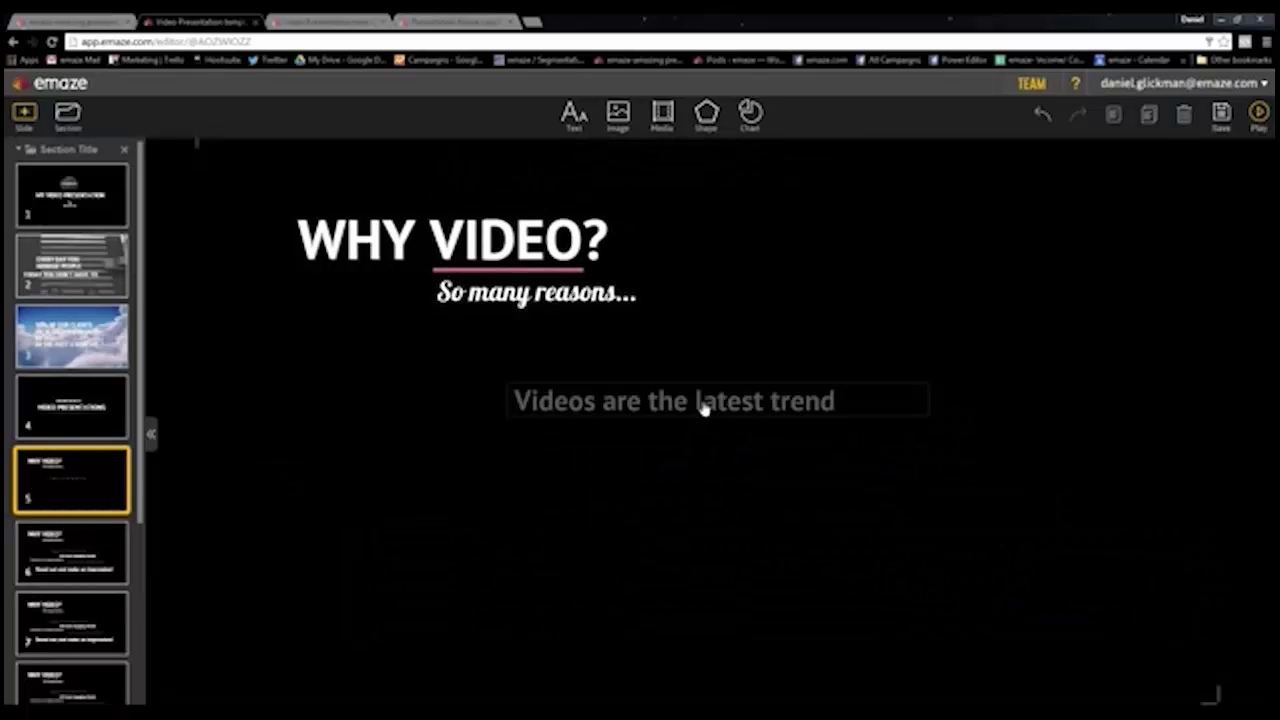
{"action": "left_click", "coordinate": [652, 406]}
{"action": "key", "text": "Delete"}
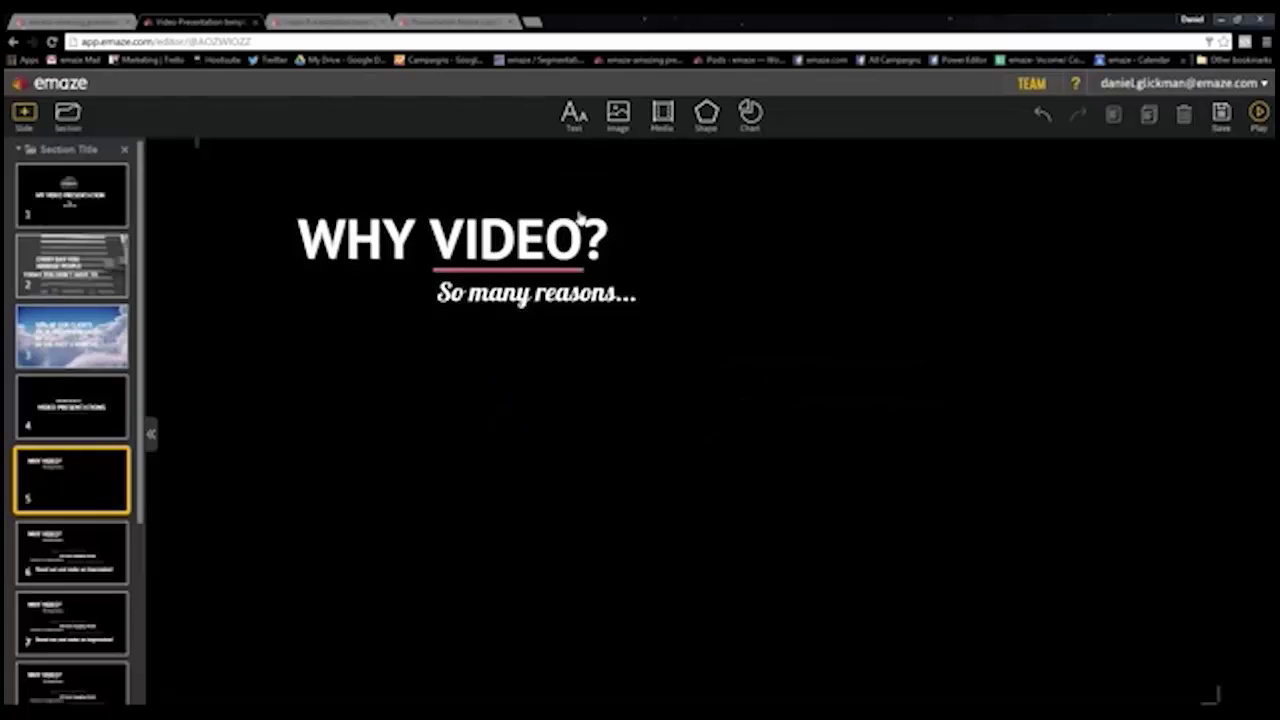
Trim slide 6 to keep only 'Videos are the latest trend'
{"action": "left_click", "coordinate": [70, 550]}
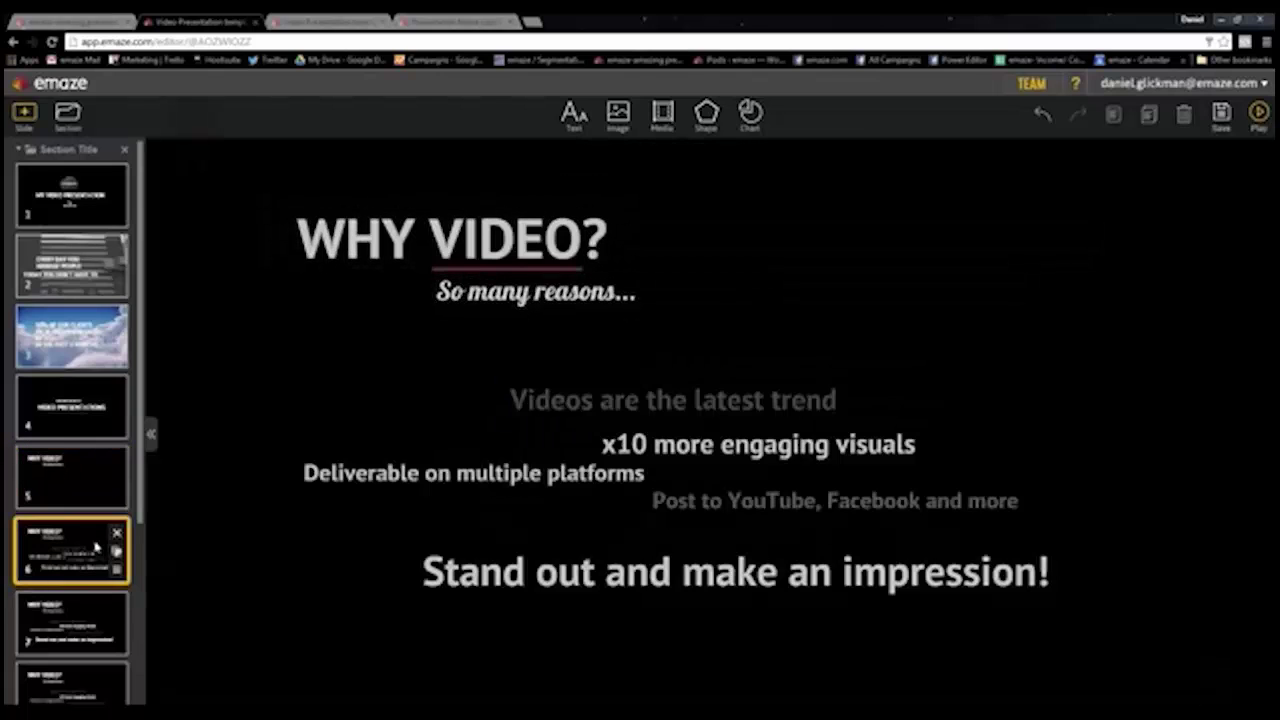
{"action": "left_click", "coordinate": [757, 606]}
{"action": "key", "text": "Delete"}
{"action": "left_click", "coordinate": [650, 505]}
{"action": "key", "text": "Delete"}
{"action": "left_click", "coordinate": [583, 483]}
{"action": "key", "text": "Delete"}
{"action": "left_click", "coordinate": [691, 445]}
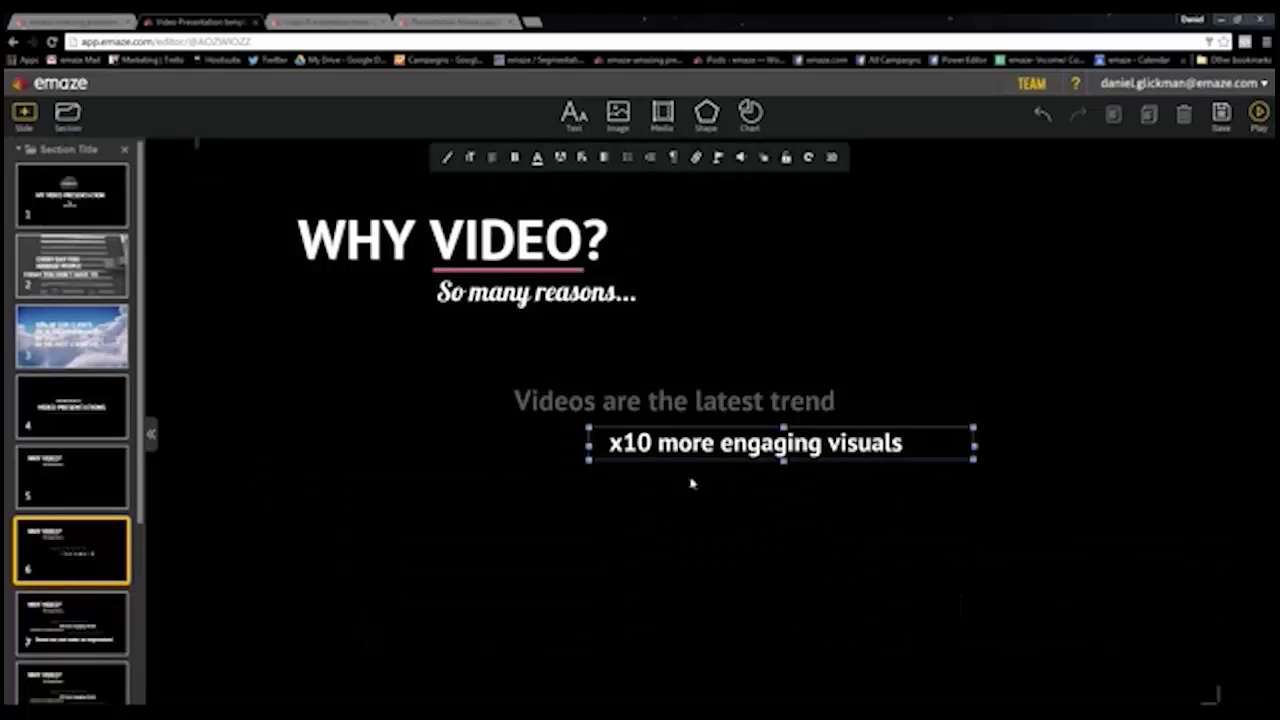
{"action": "key", "text": "Delete"}
Remove the later reason lines from slide 7, including 'Stand out and make an impression!'
{"action": "left_click", "coordinate": [83, 620]}
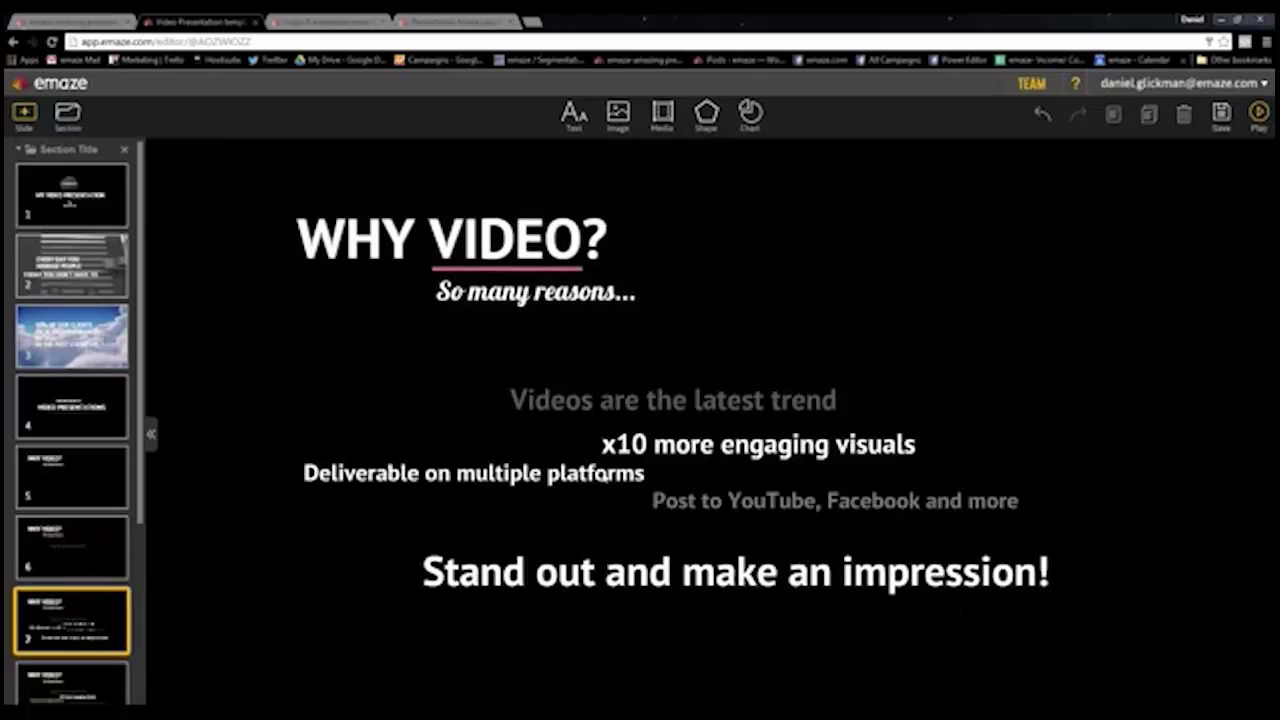
{"action": "left_click", "coordinate": [509, 486]}
{"action": "key", "text": "Delete"}
{"action": "left_click", "coordinate": [700, 508]}
{"action": "key", "text": "Delete"}
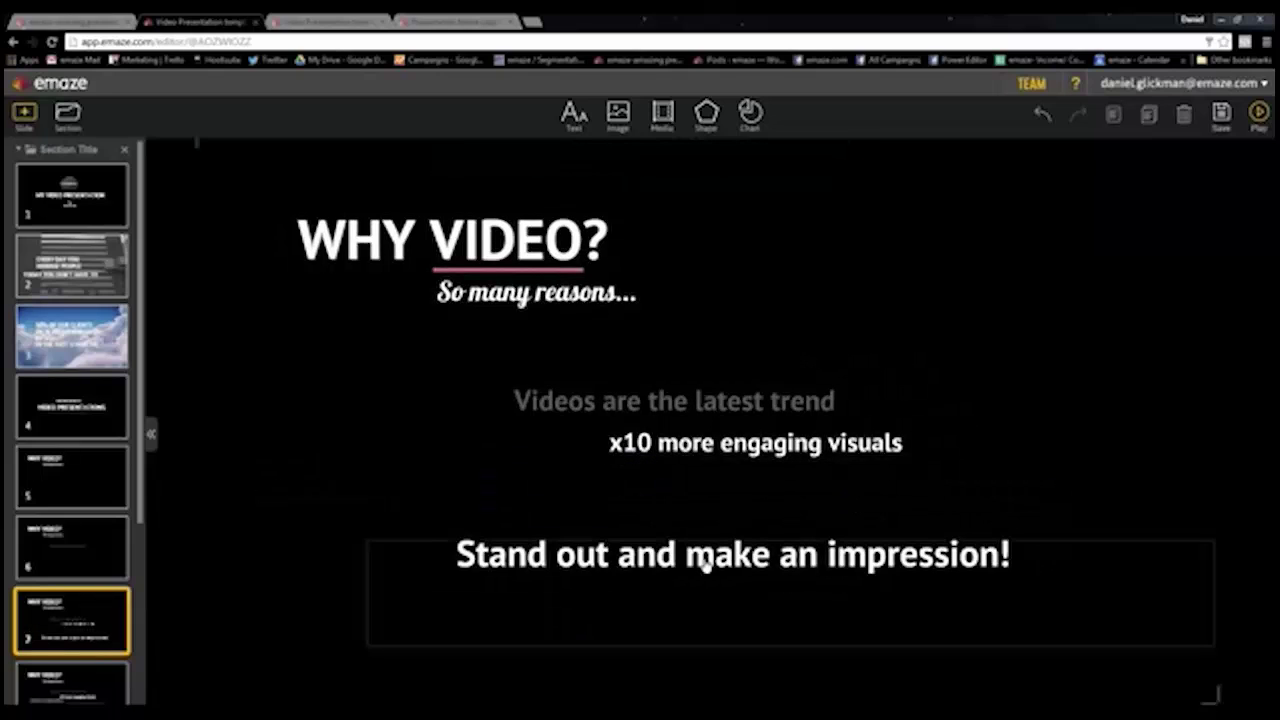
{"action": "left_click", "coordinate": [698, 566]}
Delete the extra reasons from slides 8 and 9, leaving slide 10 with all five
{"action": "key", "text": "Delete"}
{"action": "scroll", "coordinate": [90, 686], "scroll_direction": "down", "scroll_amount": 1}
{"action": "left_click", "coordinate": [86, 686]}
{"action": "left_click", "coordinate": [697, 518]}
{"action": "key", "text": "Delete"}
{"action": "left_click", "coordinate": [691, 556]}
{"action": "key", "text": "Delete"}
{"action": "scroll", "coordinate": [86, 608], "scroll_direction": "down", "scroll_amount": 2}
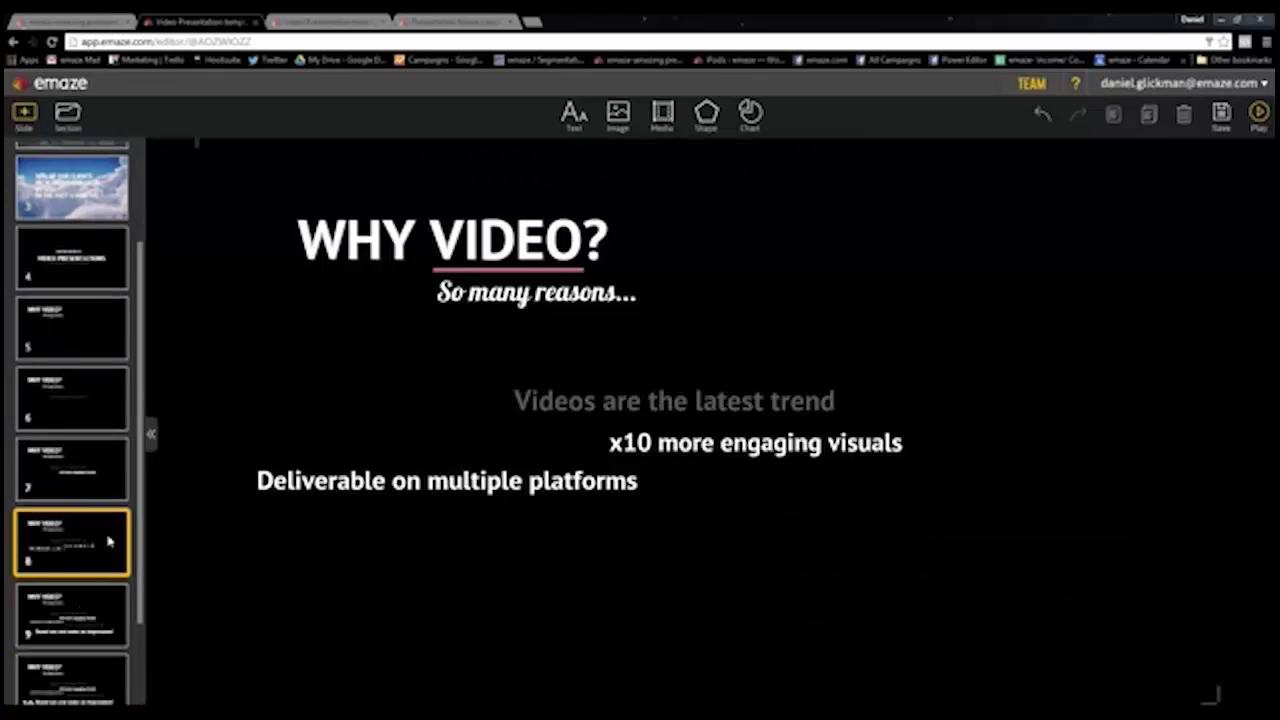
{"action": "left_click", "coordinate": [59, 622]}
{"action": "left_click", "coordinate": [691, 575]}
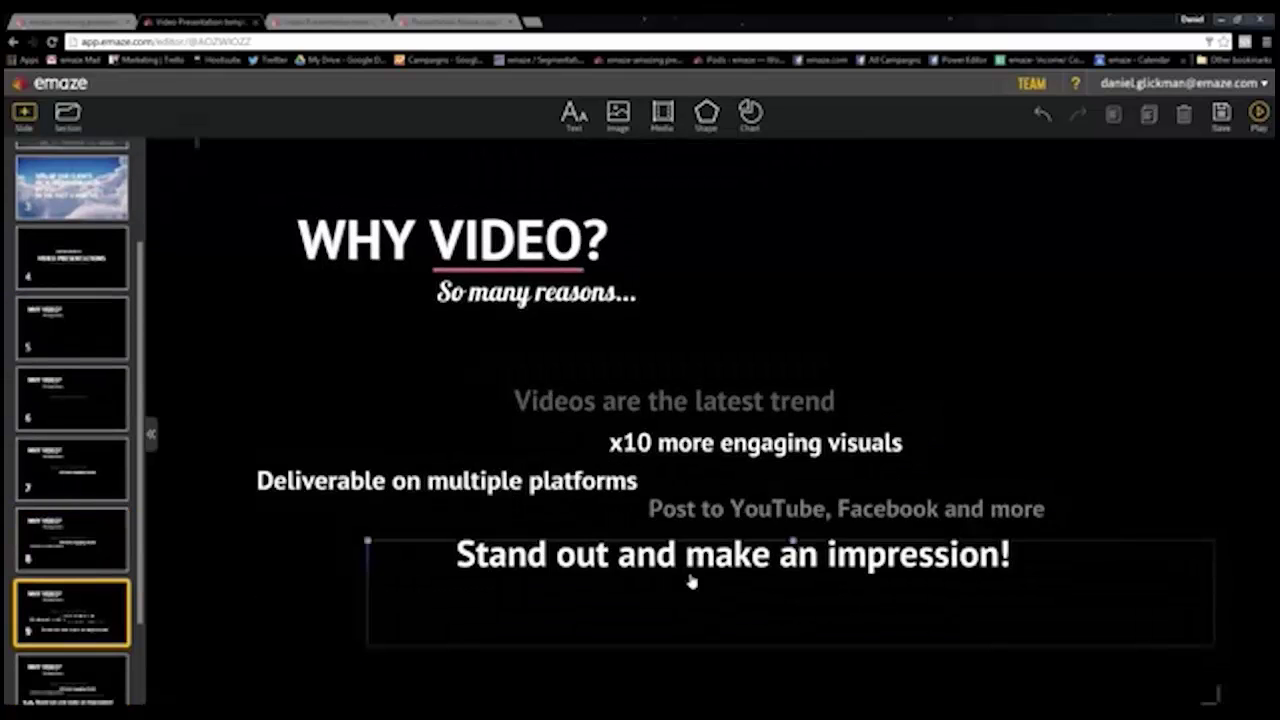
{"action": "key", "text": "Delete"}
{"action": "scroll", "coordinate": [30, 590], "scroll_direction": "down", "scroll_amount": 1}
{"action": "left_click", "coordinate": [94, 606]}
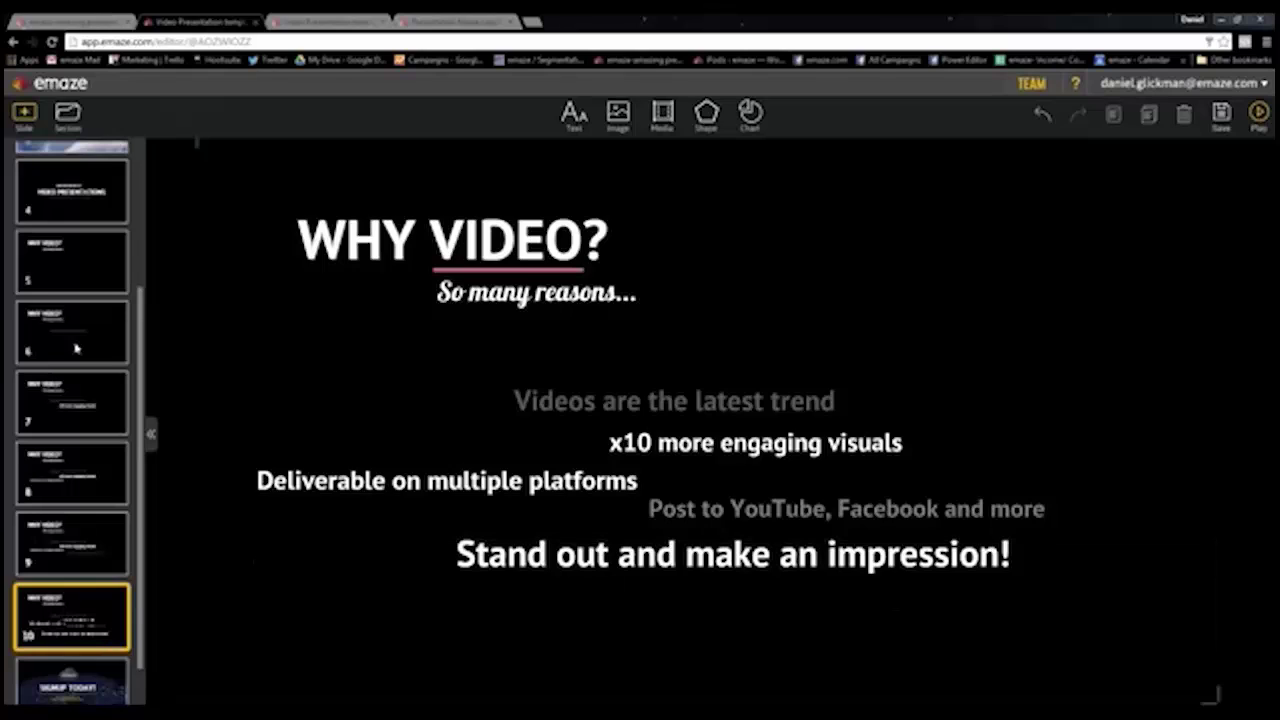
{"action": "left_click", "coordinate": [62, 410]}
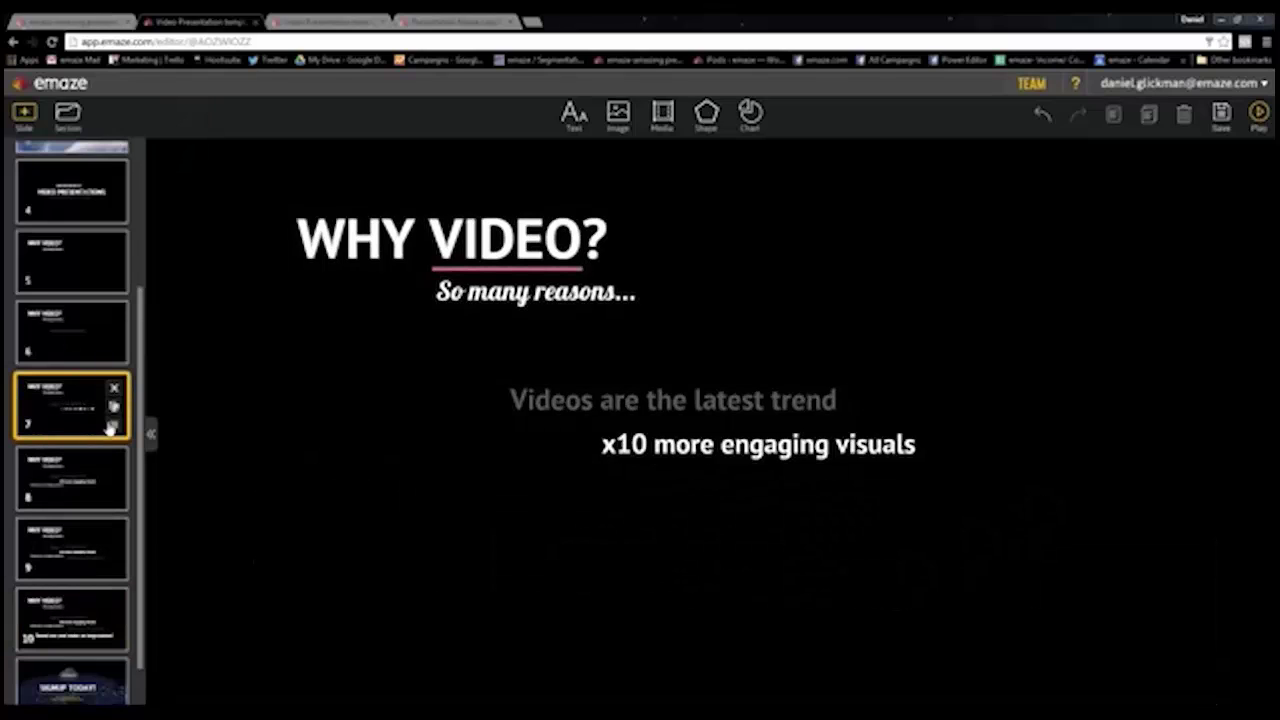
{"action": "left_click", "coordinate": [114, 424]}
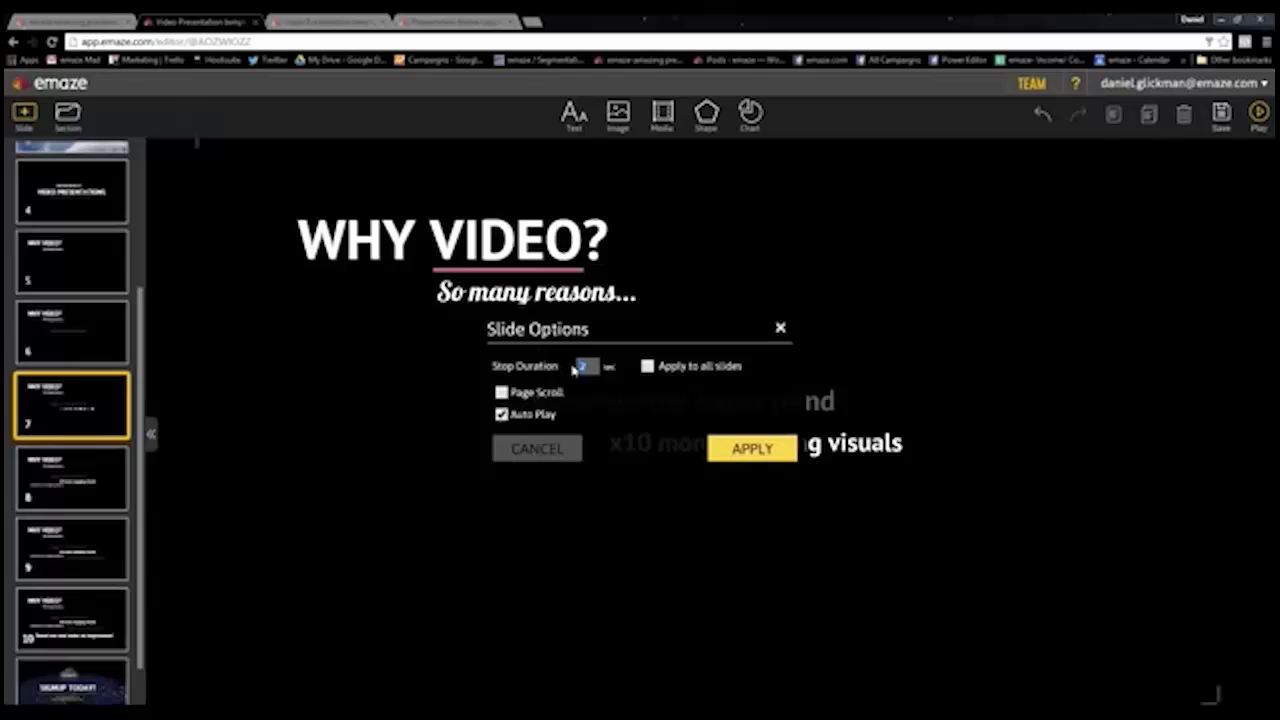
{"action": "type", "text": "2"}
{"action": "left_click", "coordinate": [547, 458]}
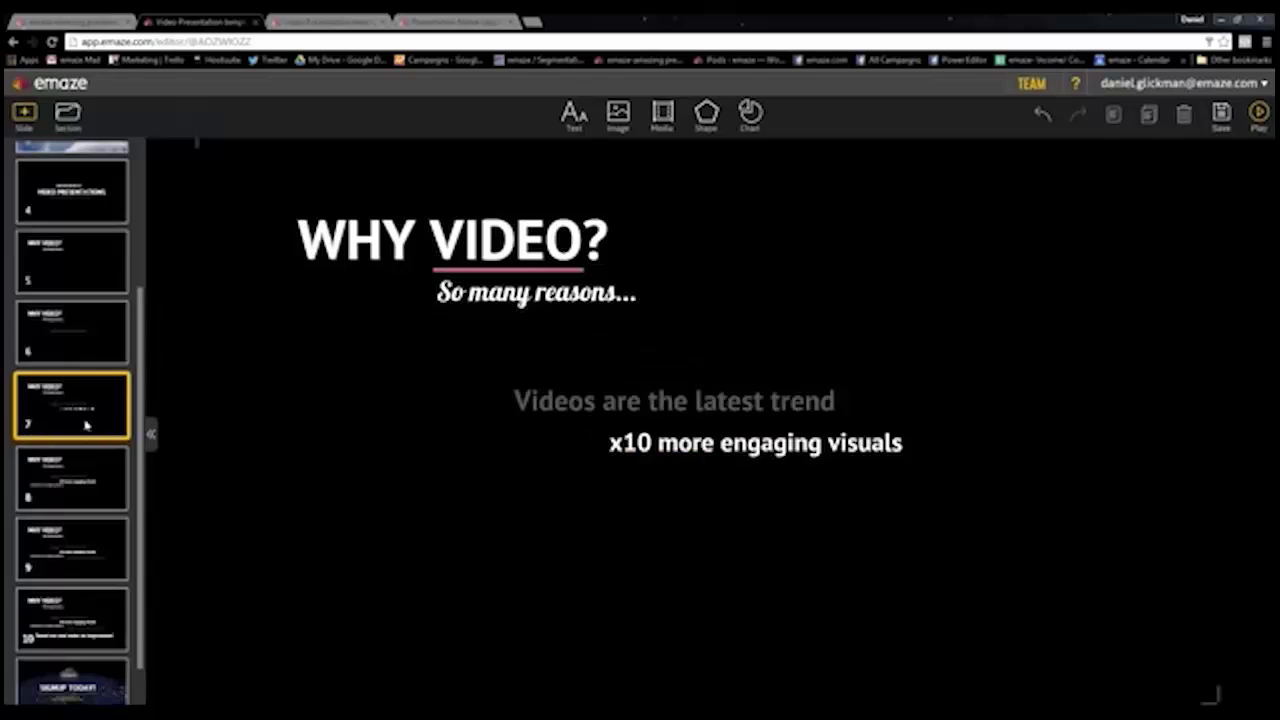
{"action": "left_click", "coordinate": [114, 474]}
{"action": "left_click", "coordinate": [101, 530]}
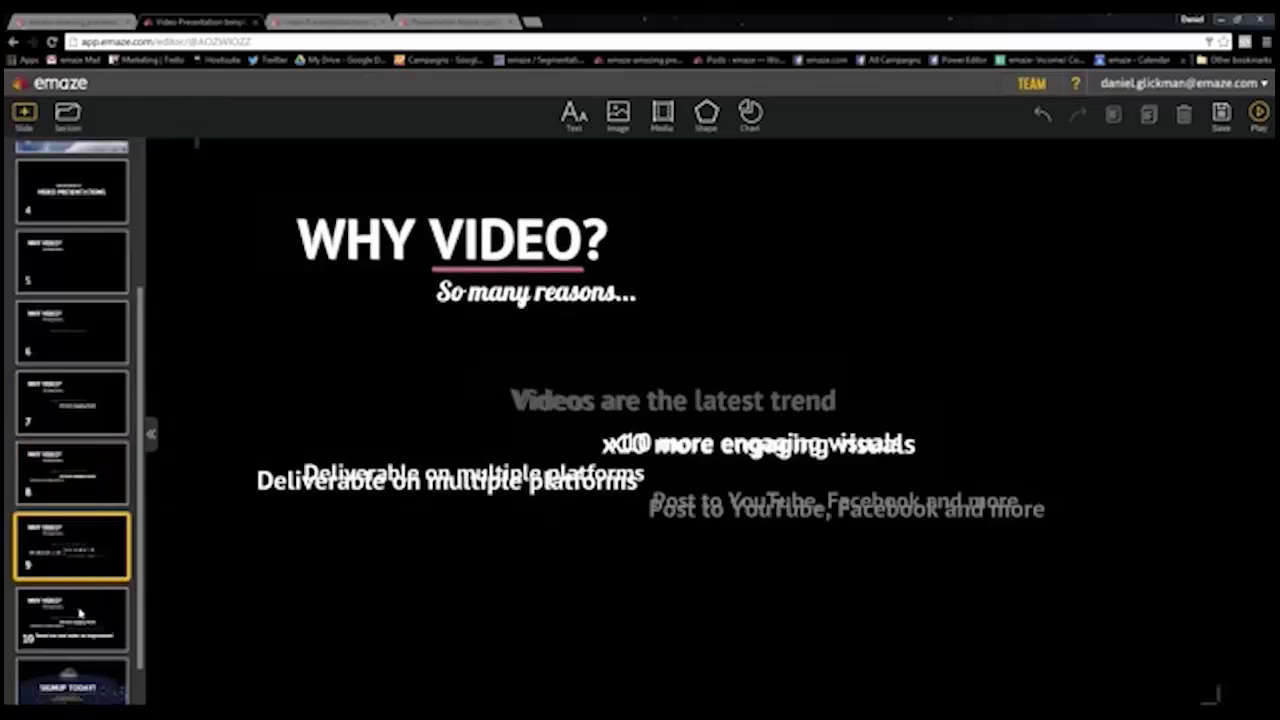
{"action": "key", "text": "Down"}
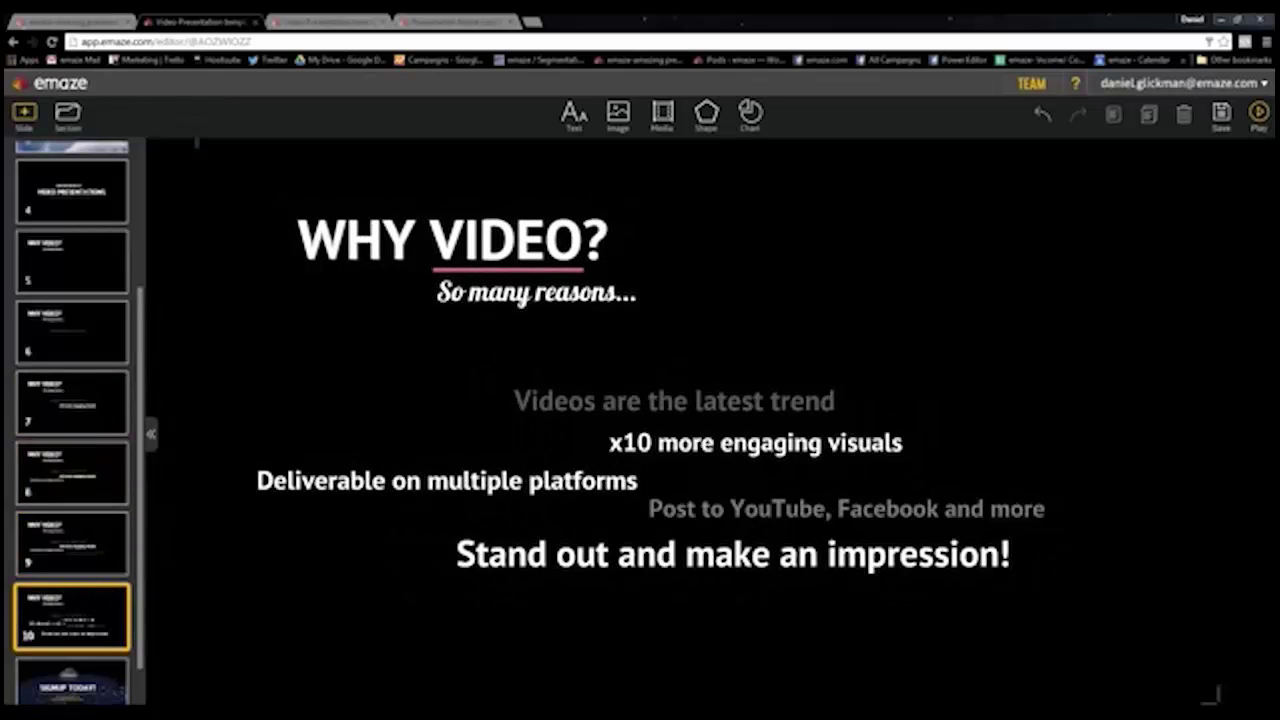
{"action": "scroll", "coordinate": [40, 500], "scroll_direction": "up", "scroll_amount": 3}
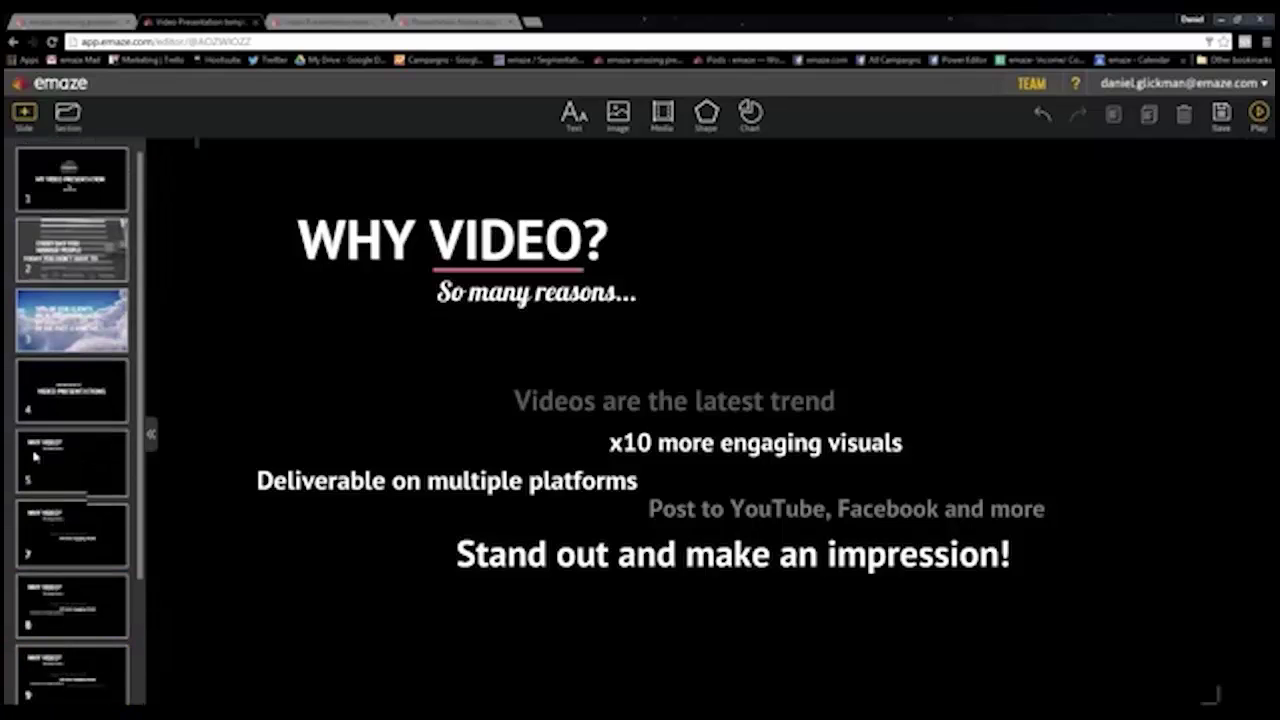
{"action": "scroll", "coordinate": [55, 410], "scroll_direction": "up", "scroll_amount": 1}
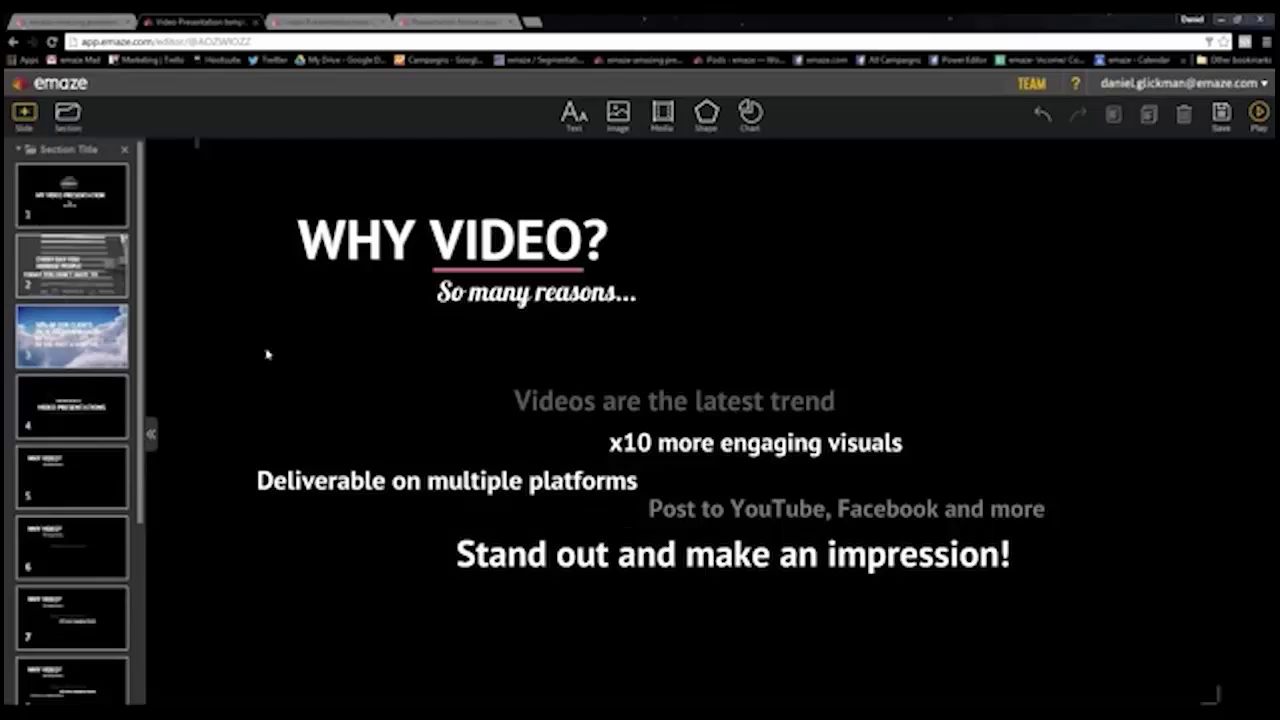
Return to the title slide, then open and close the media options without adding anything
{"action": "left_click", "coordinate": [68, 196]}
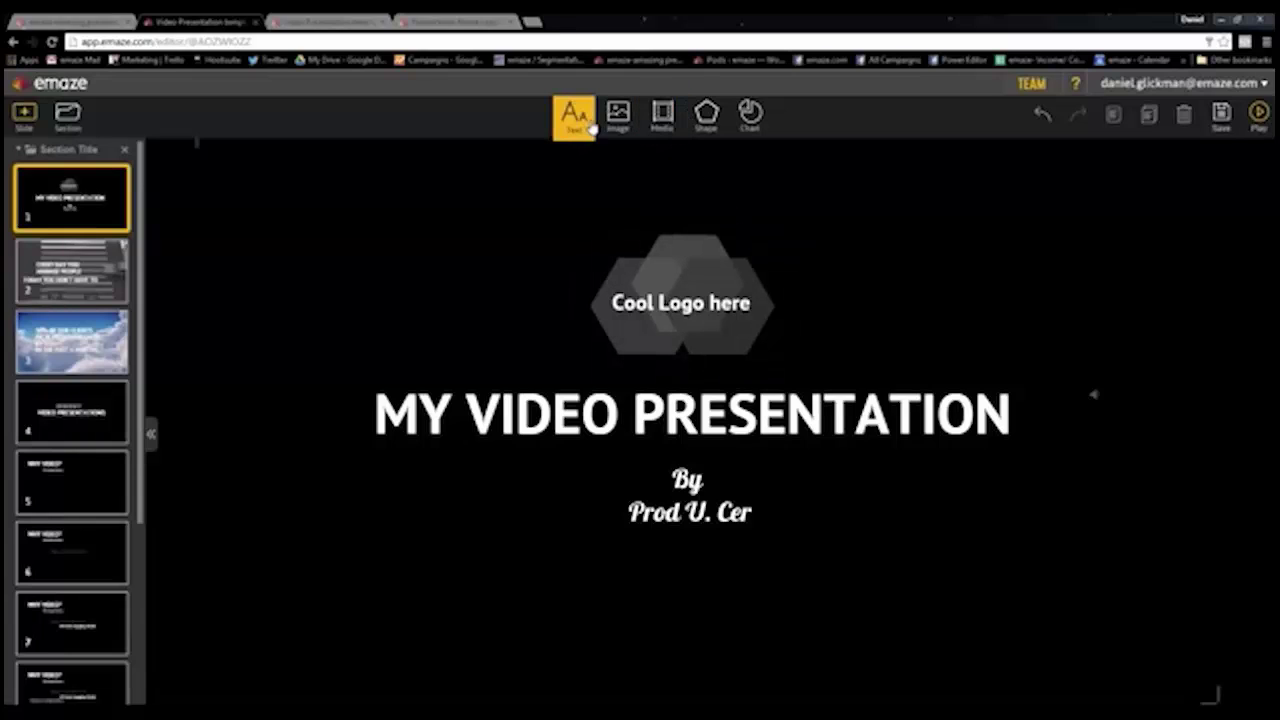
{"action": "left_click", "coordinate": [658, 120]}
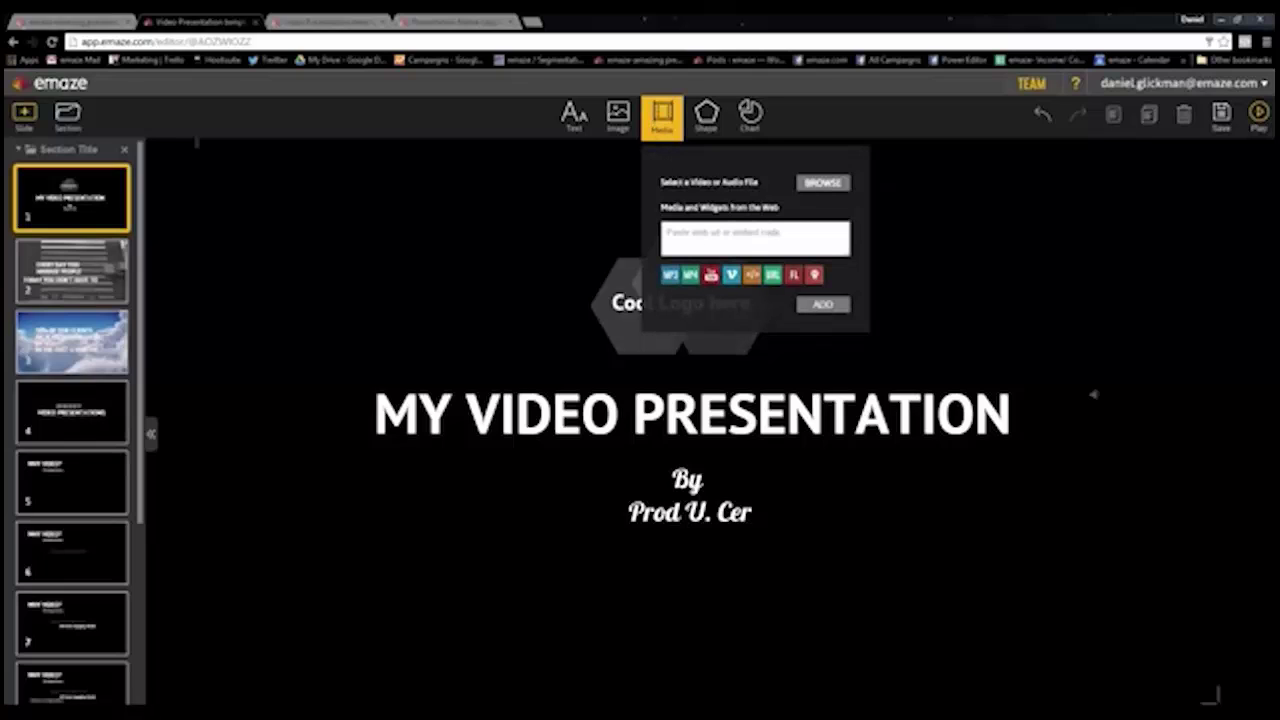
{"action": "left_click", "coordinate": [950, 276]}
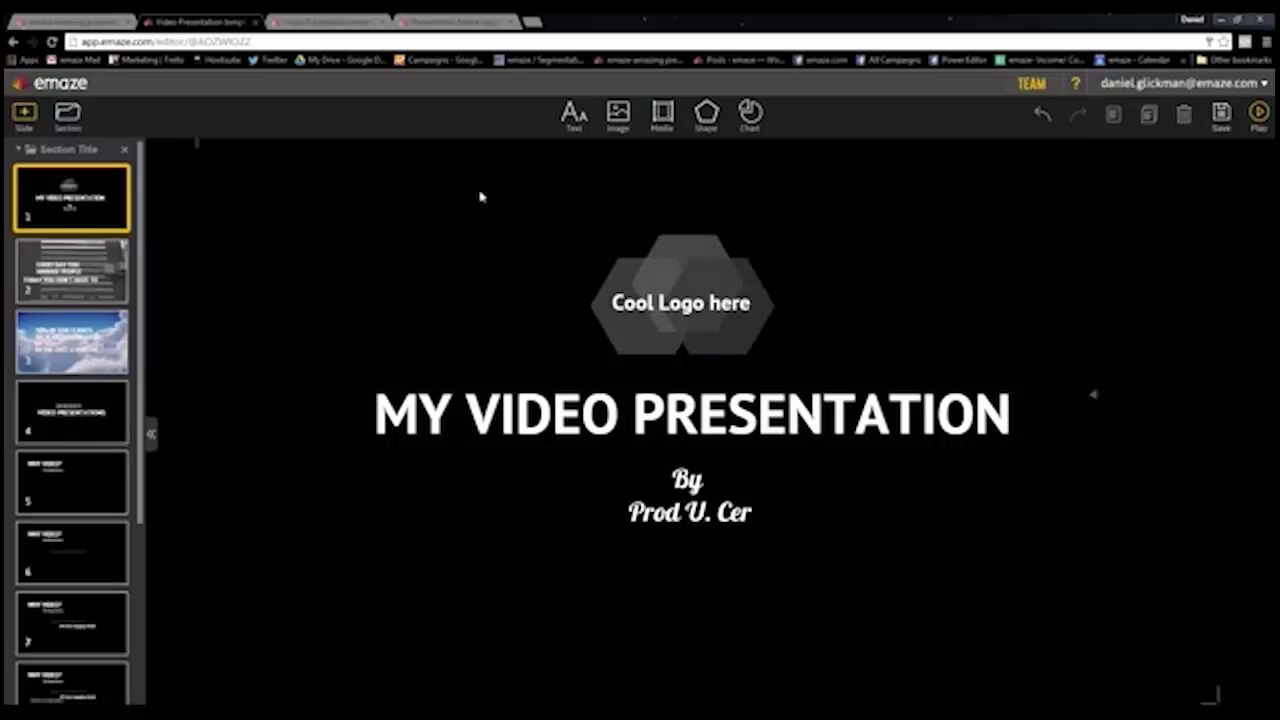
Open SoundCloud in a new tab and reach the Usher Raymond Music page via Explore
{"action": "left_click", "coordinate": [531, 21]}
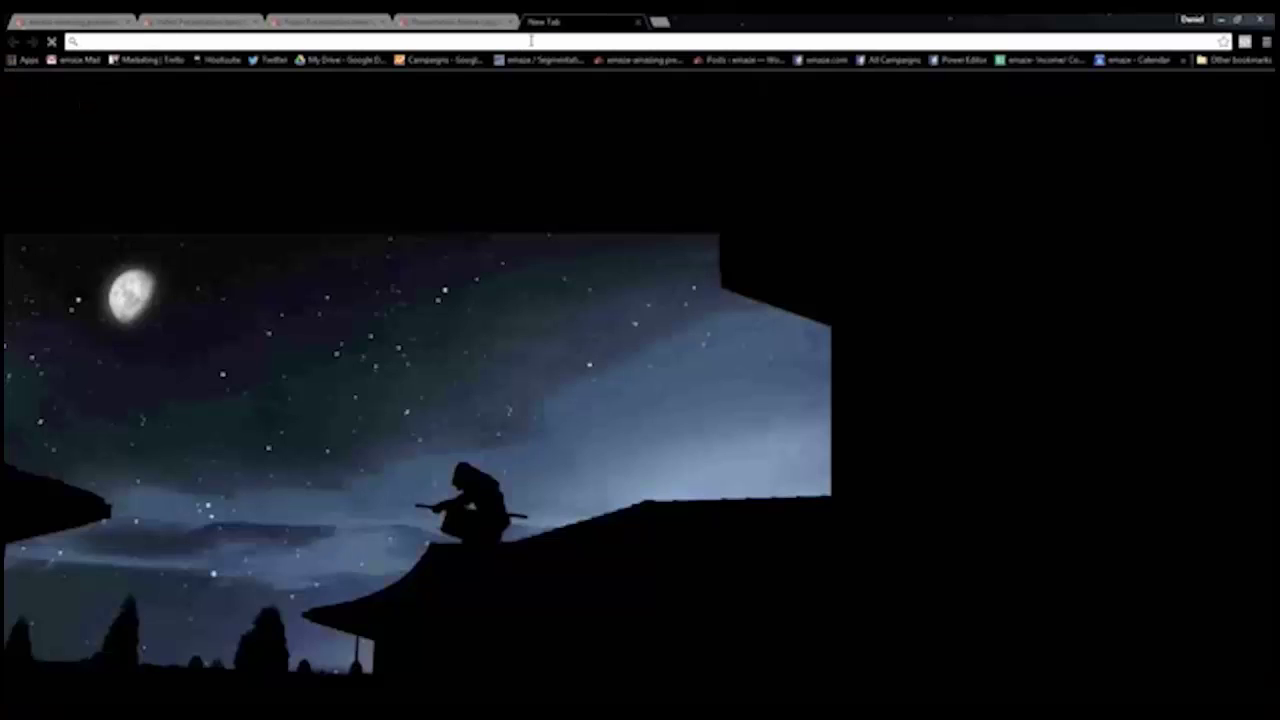
{"action": "type", "text": "soundcl"}
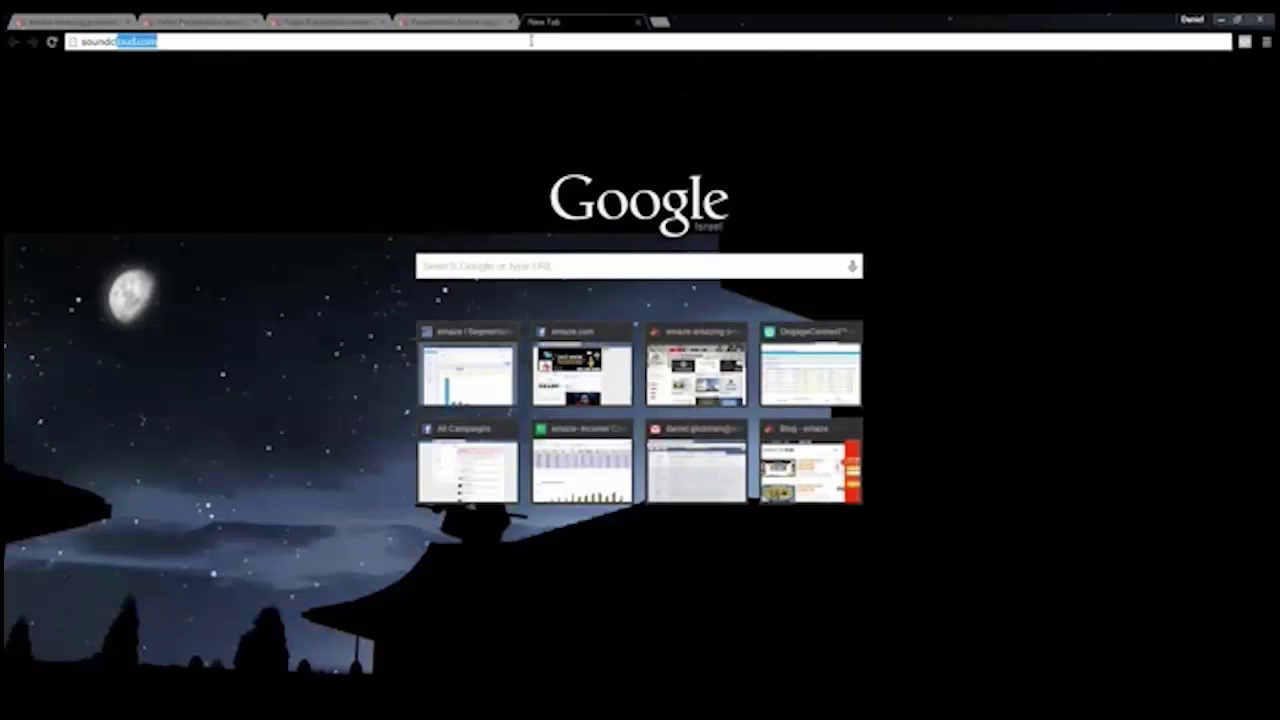
{"action": "type", "text": "loud.com"}
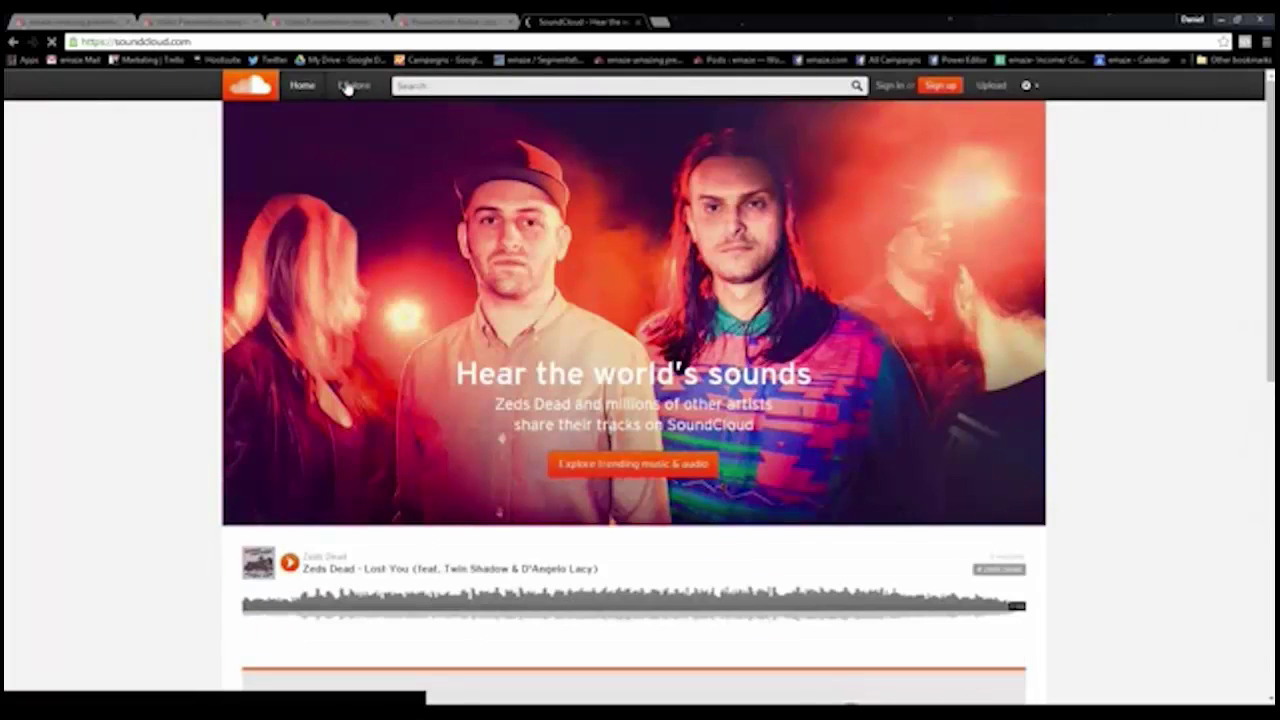
{"action": "left_click", "coordinate": [346, 89]}
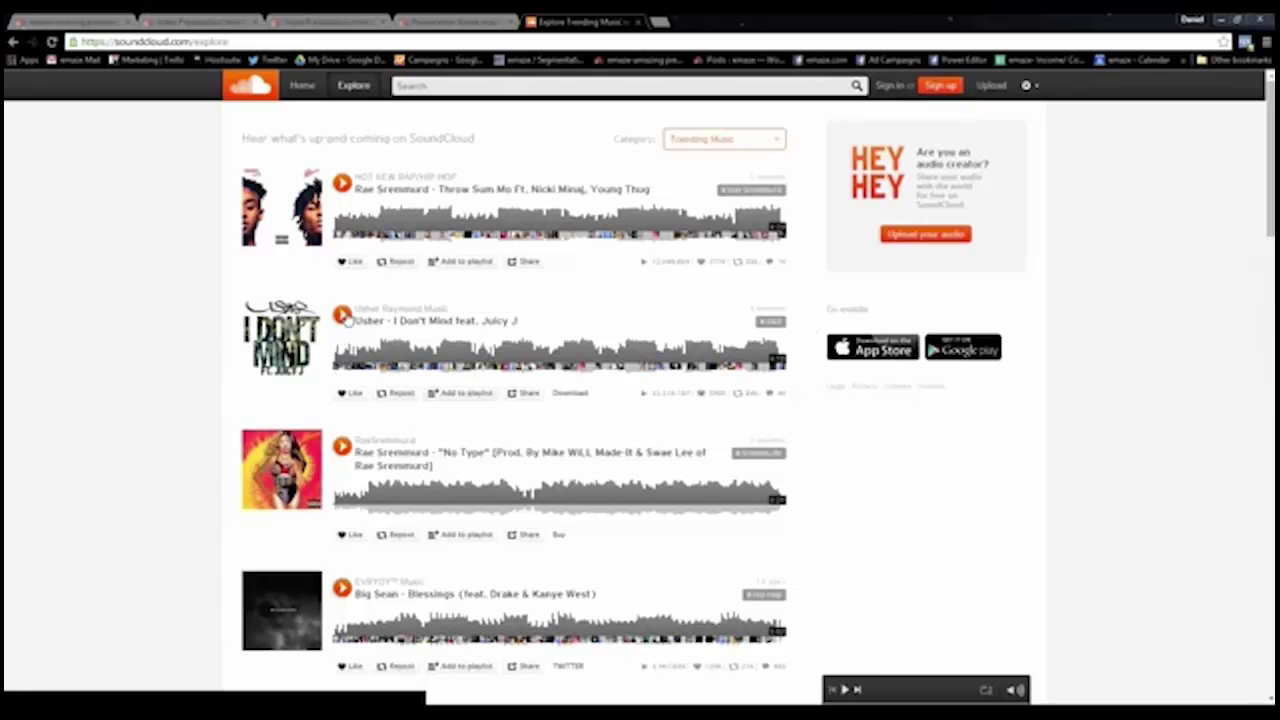
{"action": "left_click", "coordinate": [404, 312]}
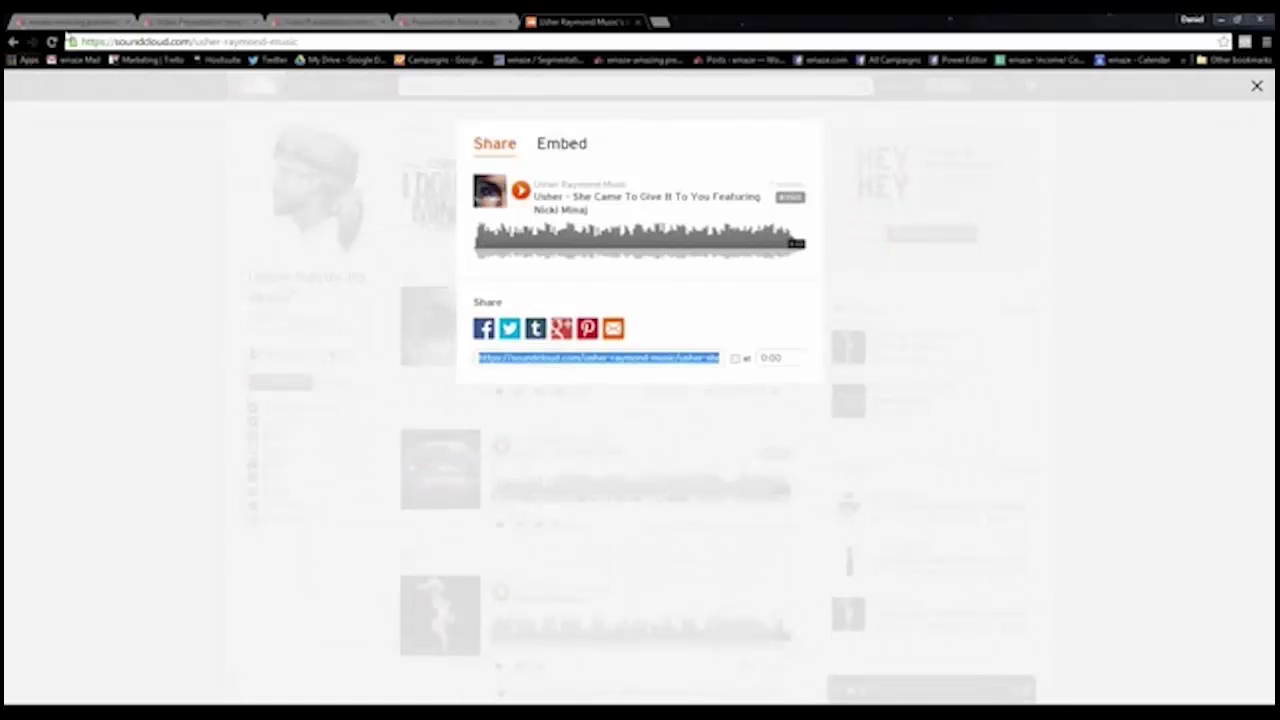
Return to the Video Presentation tab showing the title slide
{"action": "left_click", "coordinate": [470, 22]}
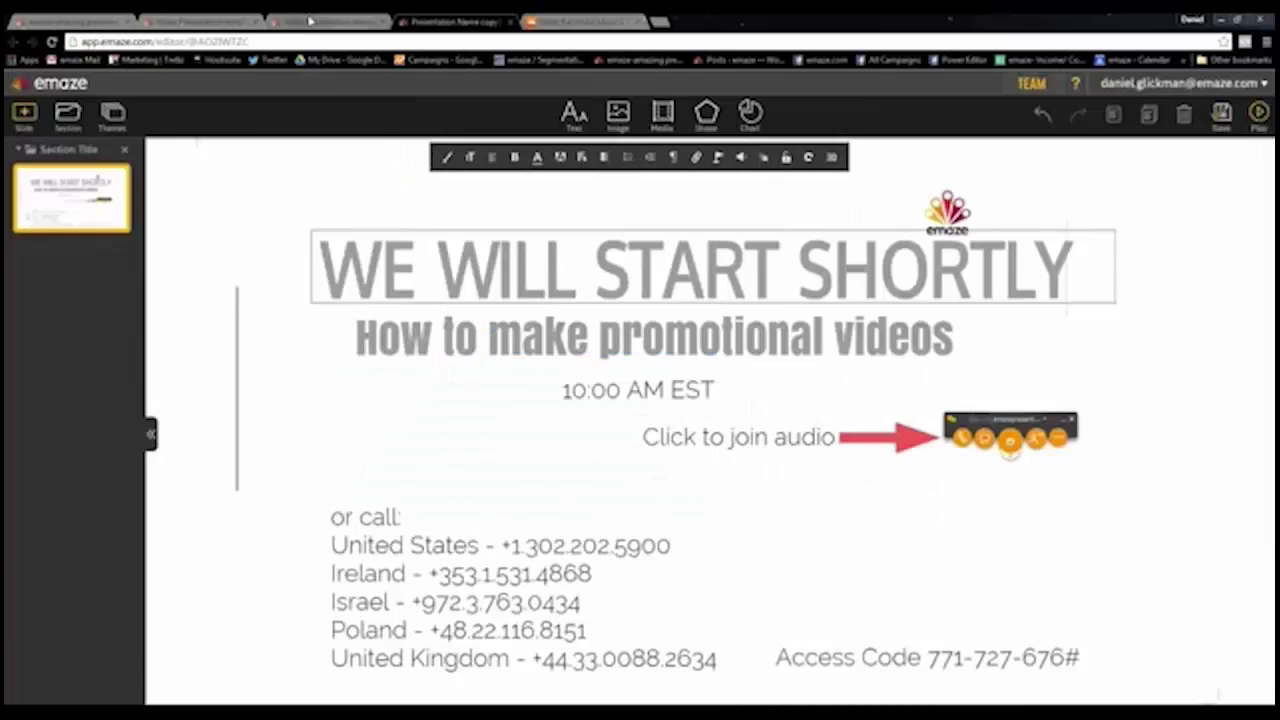
{"action": "left_click", "coordinate": [330, 21]}
{"action": "left_click", "coordinate": [211, 22]}
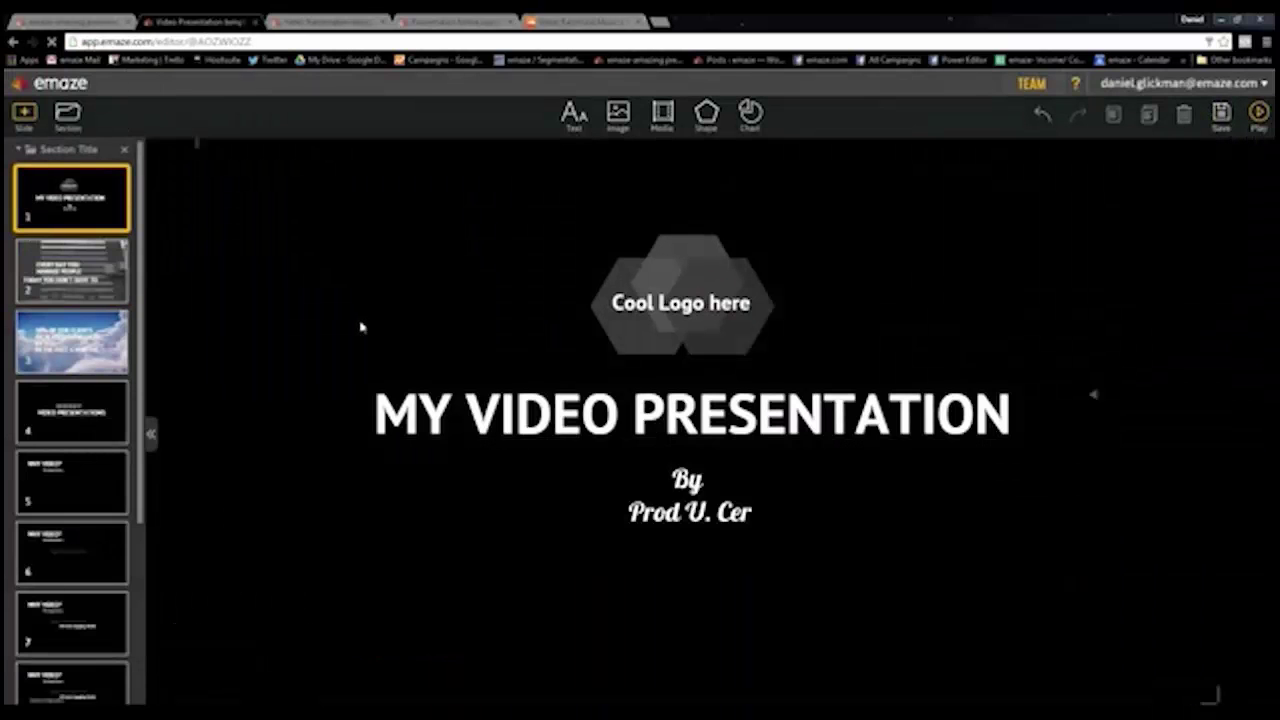
Delete the empty text box under the title, then briefly open and close the media options
{"action": "left_click", "coordinate": [699, 373]}
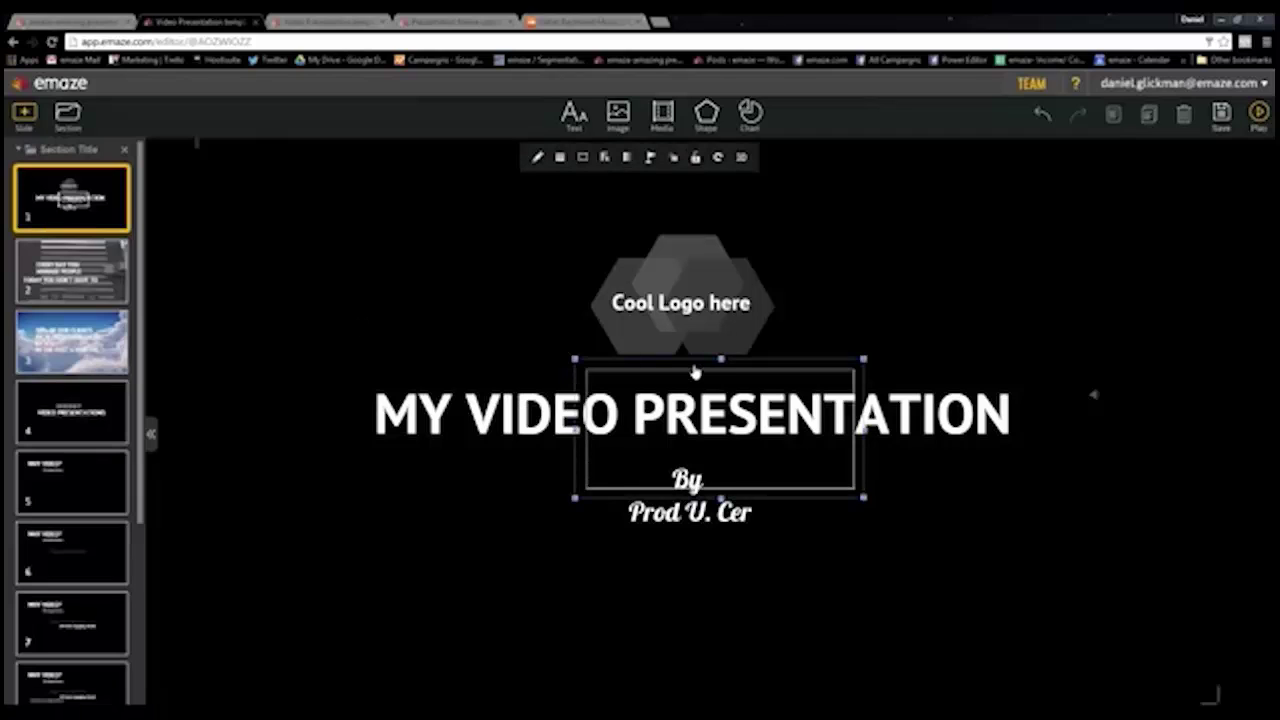
{"action": "mouse_move", "coordinate": [696, 372]}
{"action": "left_mouse_down"}
{"action": "mouse_move", "coordinate": [294, 229]}
{"action": "mouse_move", "coordinate": [345, 223]}
{"action": "left_mouse_up"}
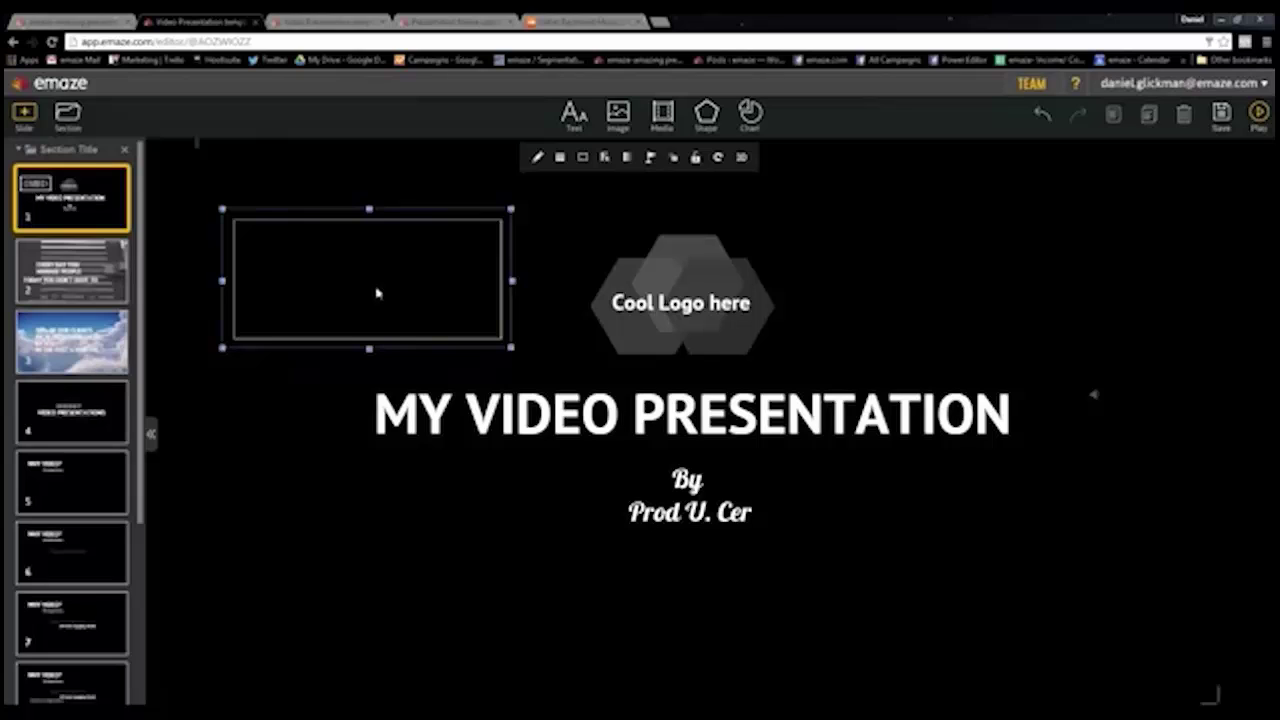
{"action": "key", "text": "Delete"}
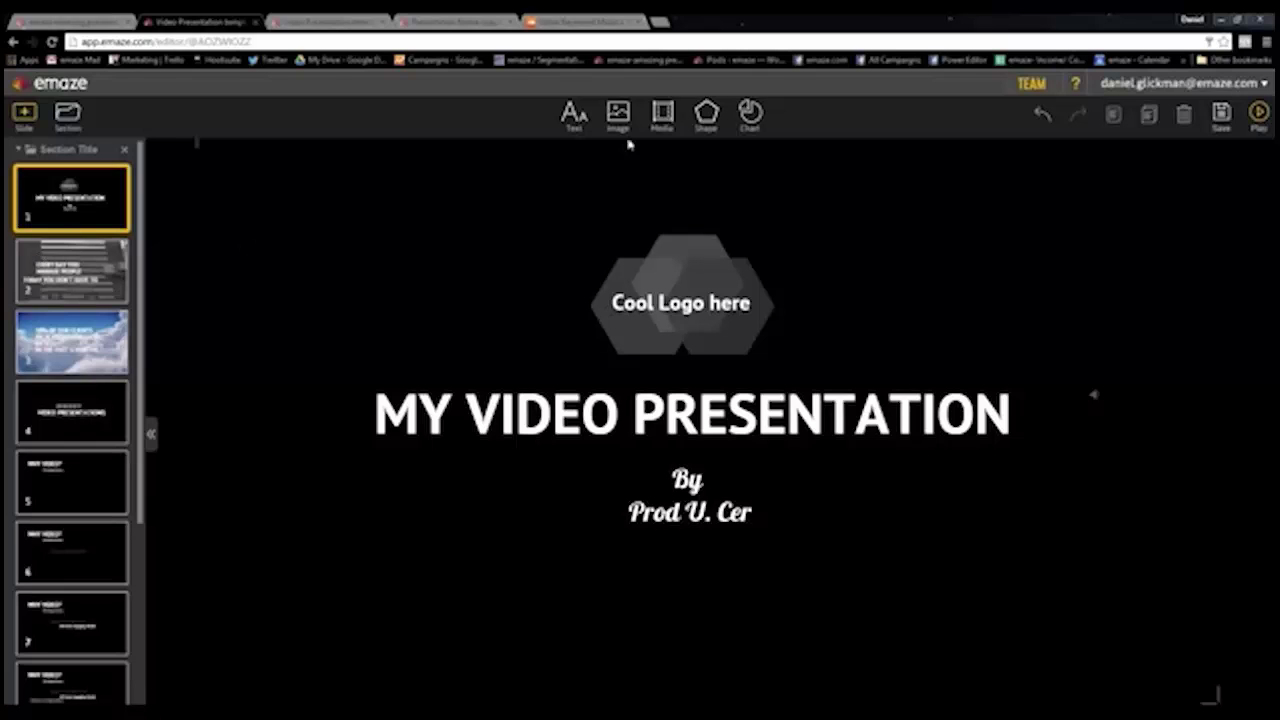
{"action": "left_click", "coordinate": [662, 114]}
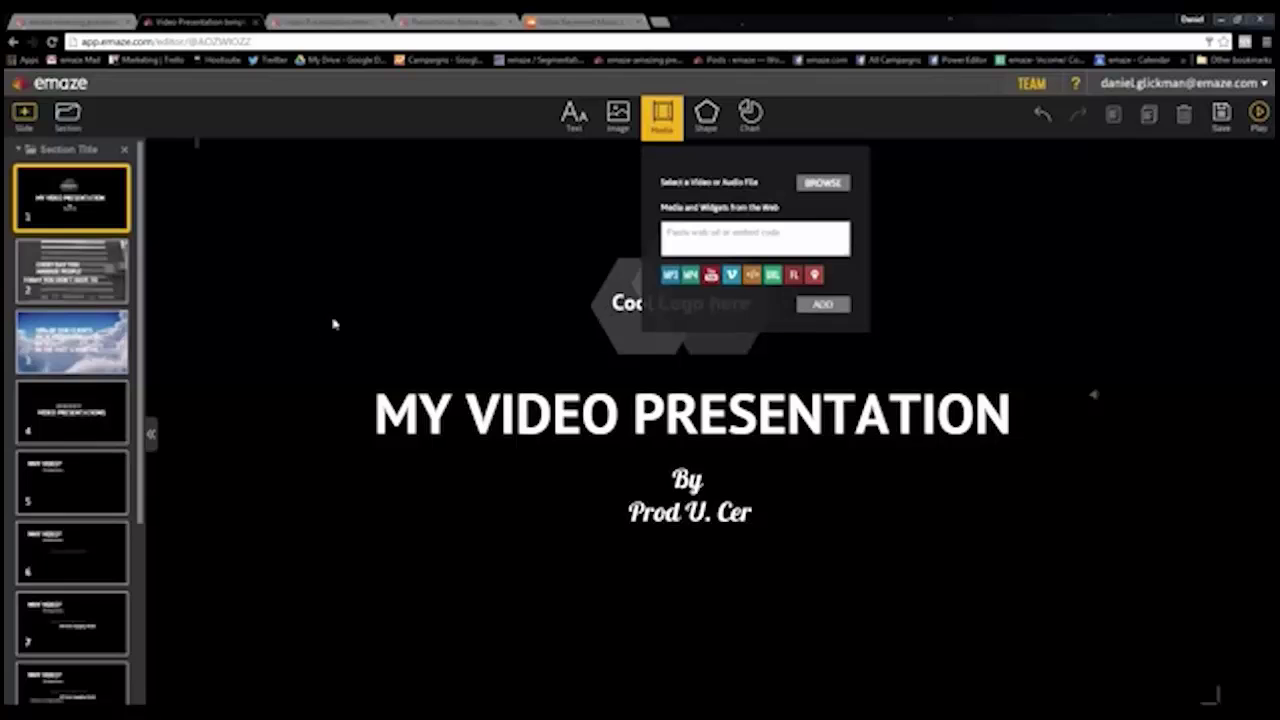
{"action": "left_click", "coordinate": [335, 323]}
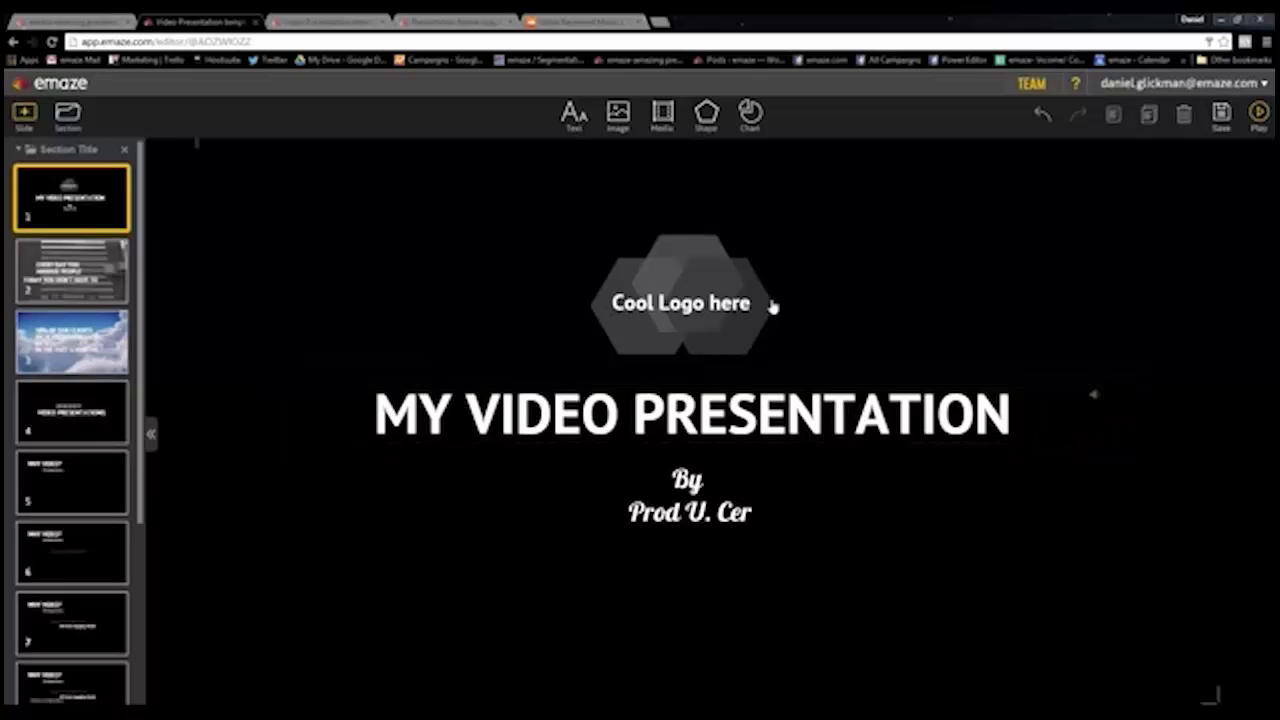
In the title's audio settings, skip Browse and paste the MP3 web link as the soundtrack
{"action": "left_click", "coordinate": [877, 407]}
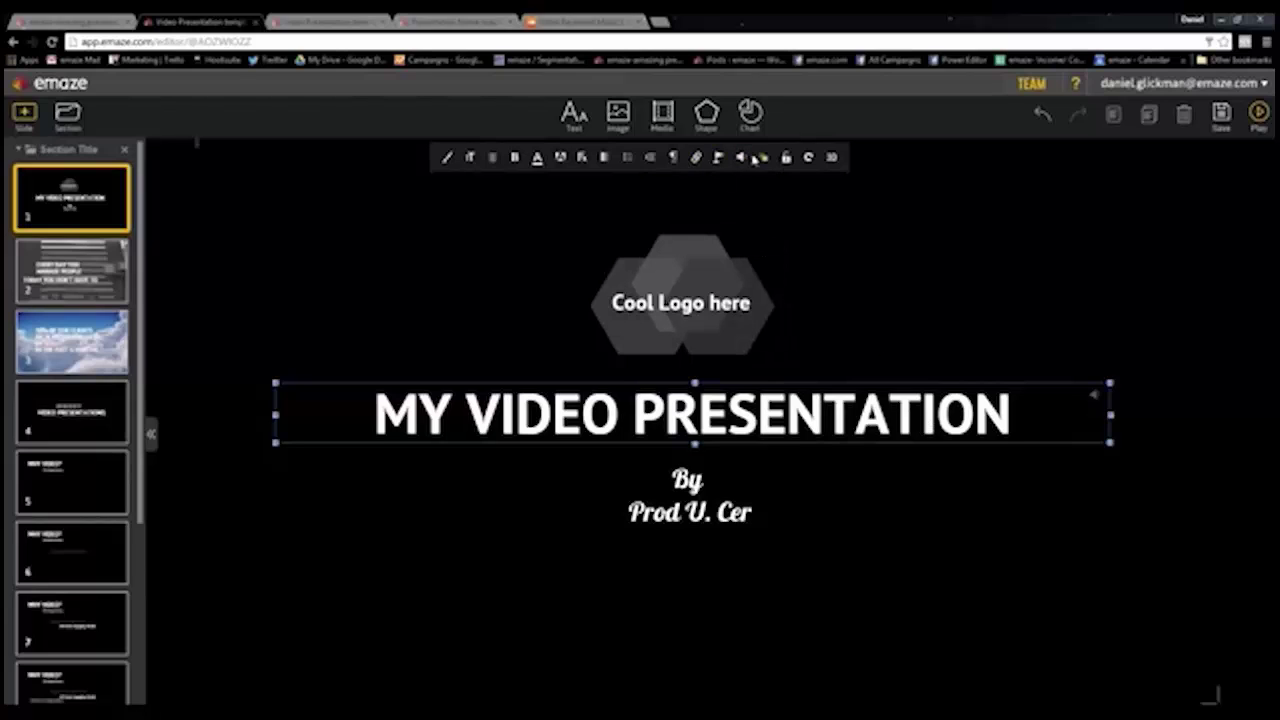
{"action": "left_click", "coordinate": [742, 160]}
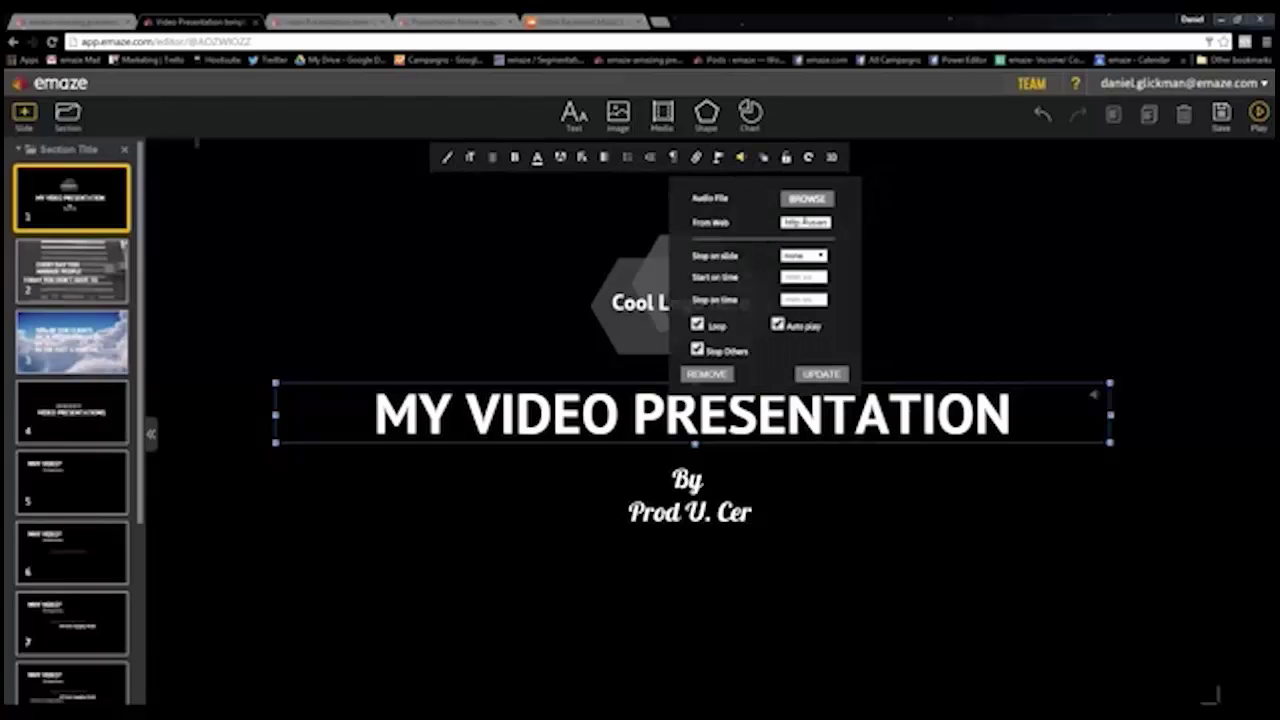
{"action": "left_click", "coordinate": [808, 205]}
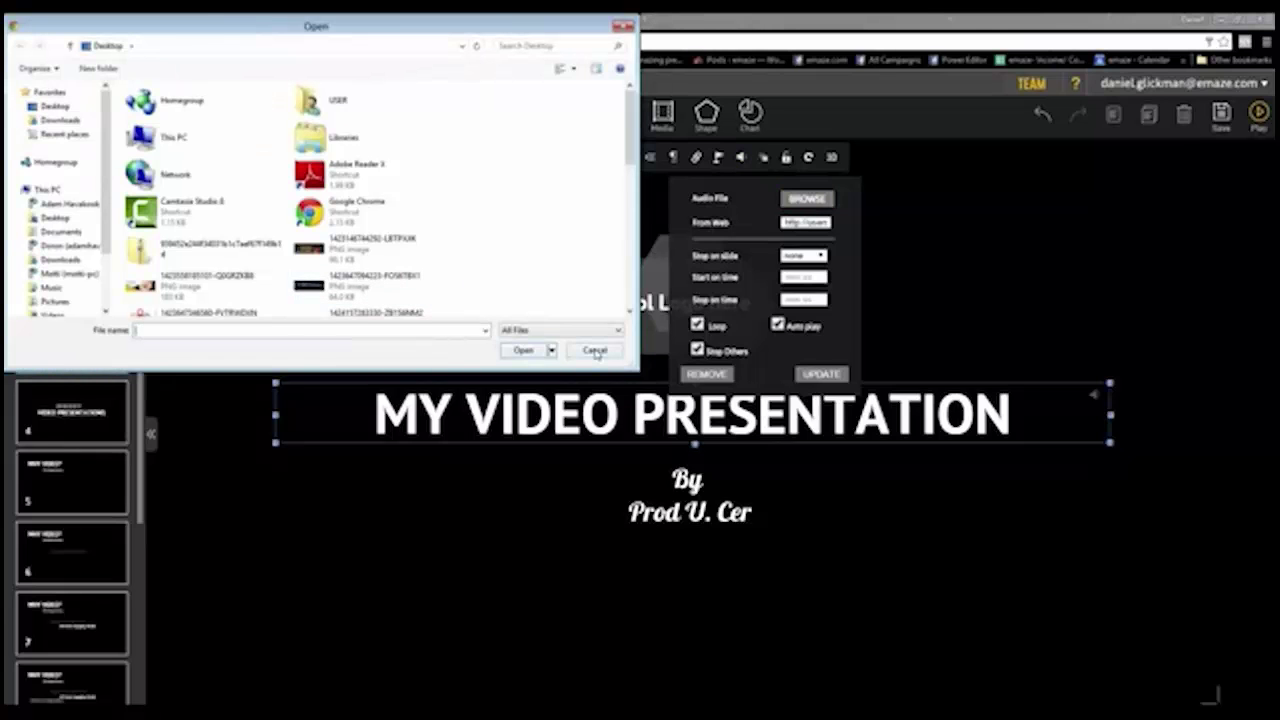
{"action": "left_click", "coordinate": [596, 352]}
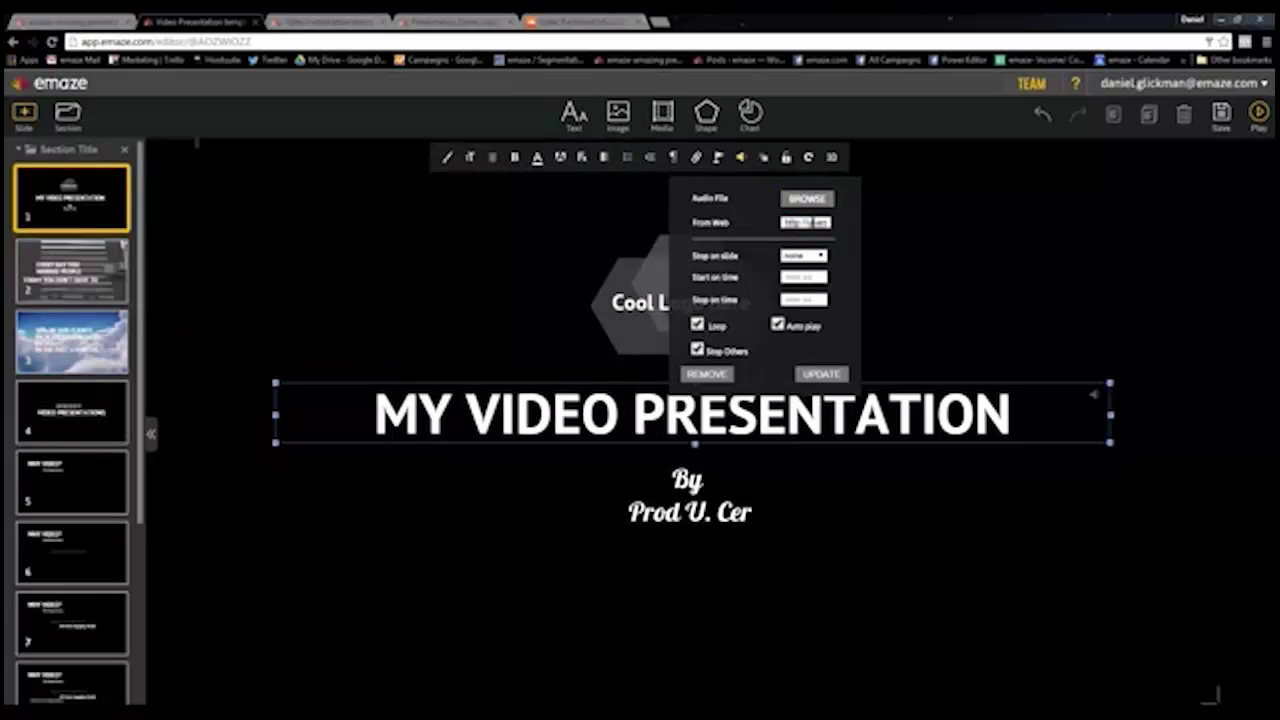
{"action": "left_click", "coordinate": [805, 222]}
{"action": "key", "text": "ctrl+v"}
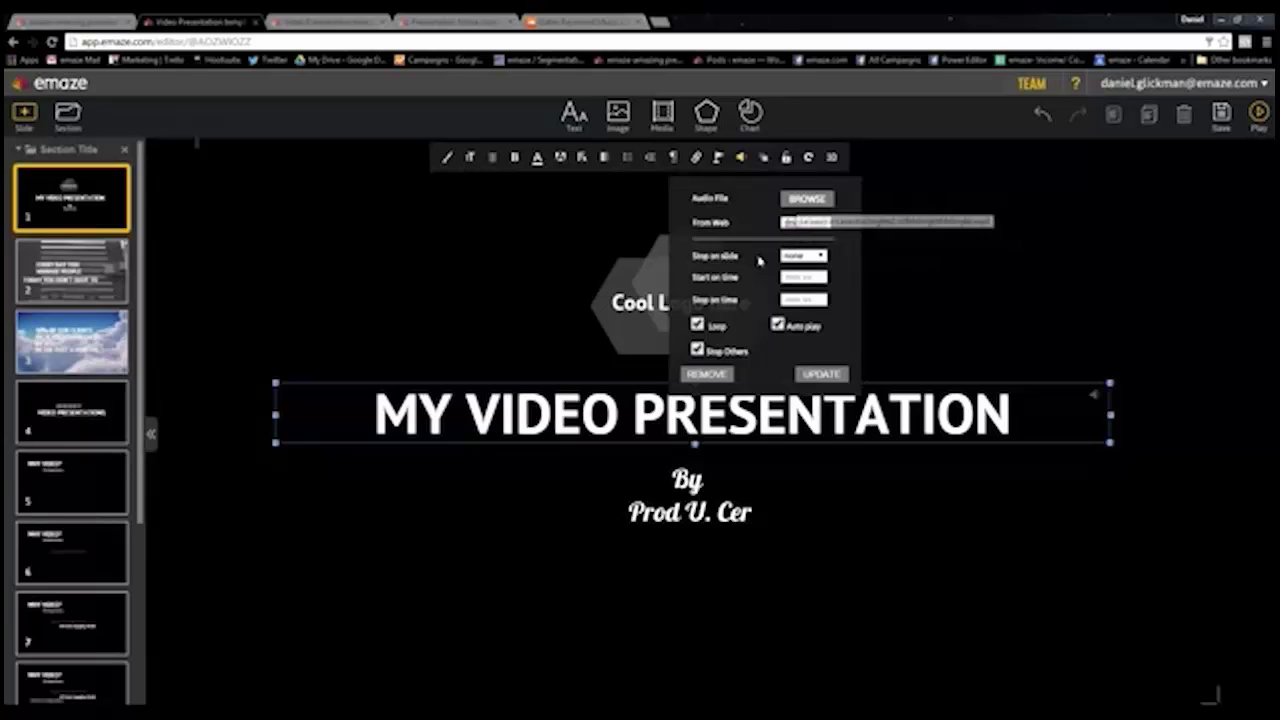
{"action": "left_click", "coordinate": [759, 261]}
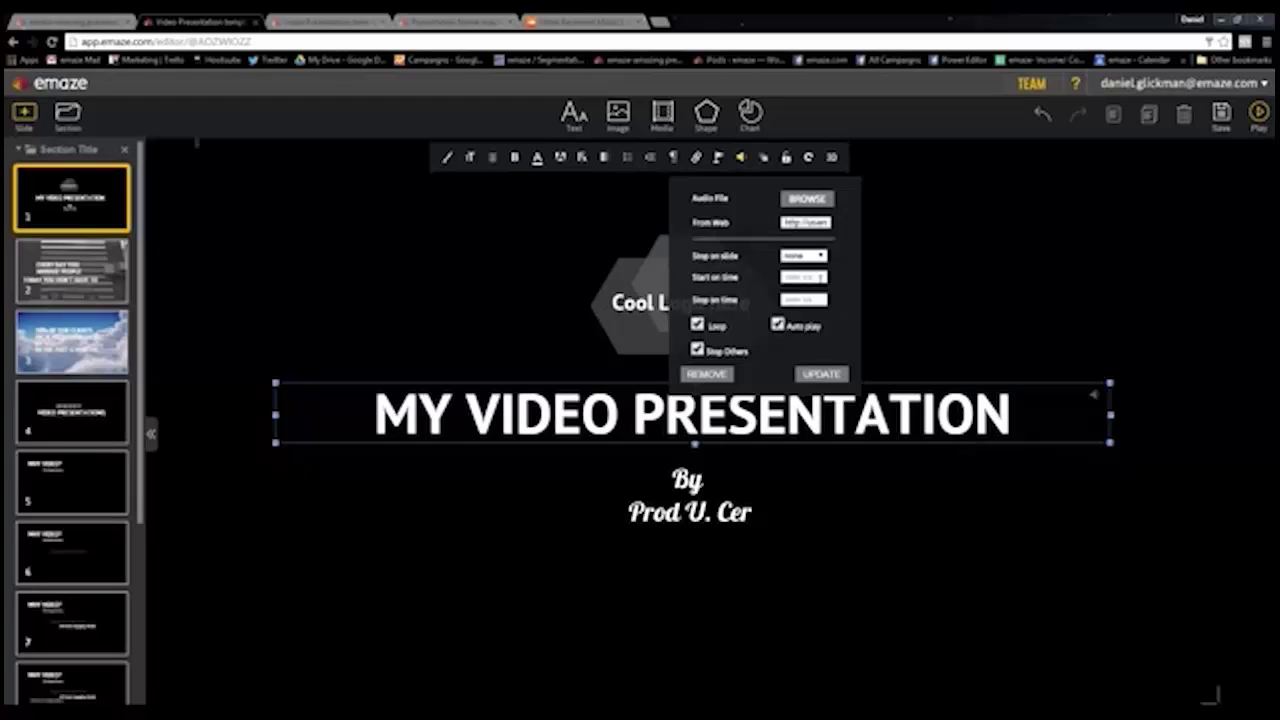
Edit the title soundtrack's Start on time value, then click the slide to close the audio popup
{"action": "left_click", "coordinate": [812, 277]}
{"action": "mouse_move", "coordinate": [140, 494]}
{"action": "left_mouse_down"}
{"action": "mouse_move", "coordinate": [141, 521]}
{"action": "mouse_move", "coordinate": [151, 480]}
{"action": "left_mouse_up"}
{"action": "left_click", "coordinate": [781, 420]}
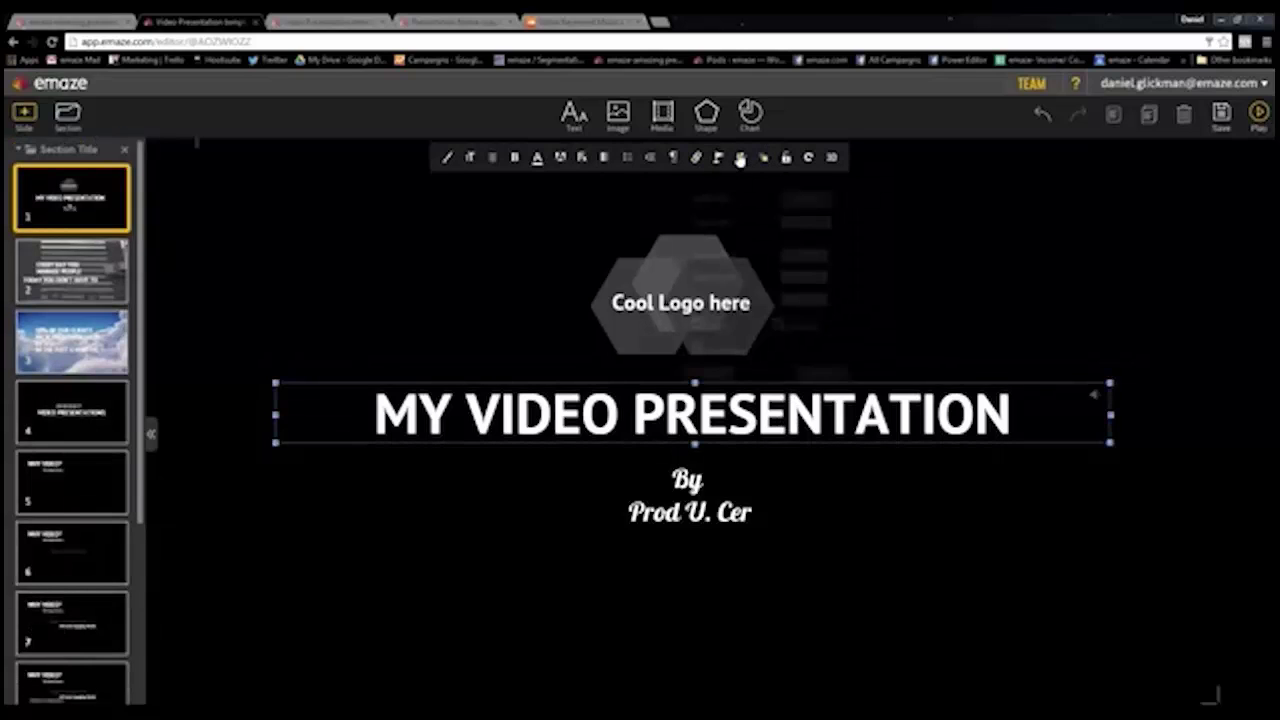
{"action": "left_click", "coordinate": [741, 157]}
{"action": "left_click", "coordinate": [800, 277]}
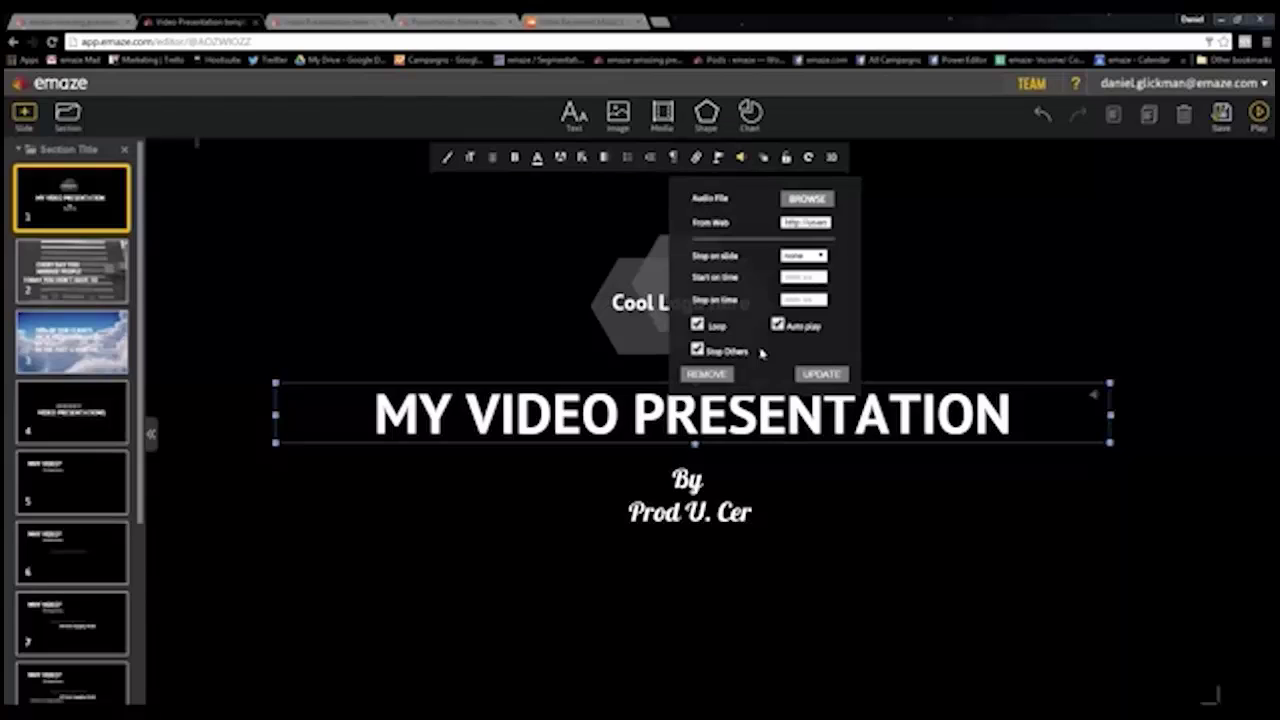
{"action": "left_click", "coordinate": [905, 333]}
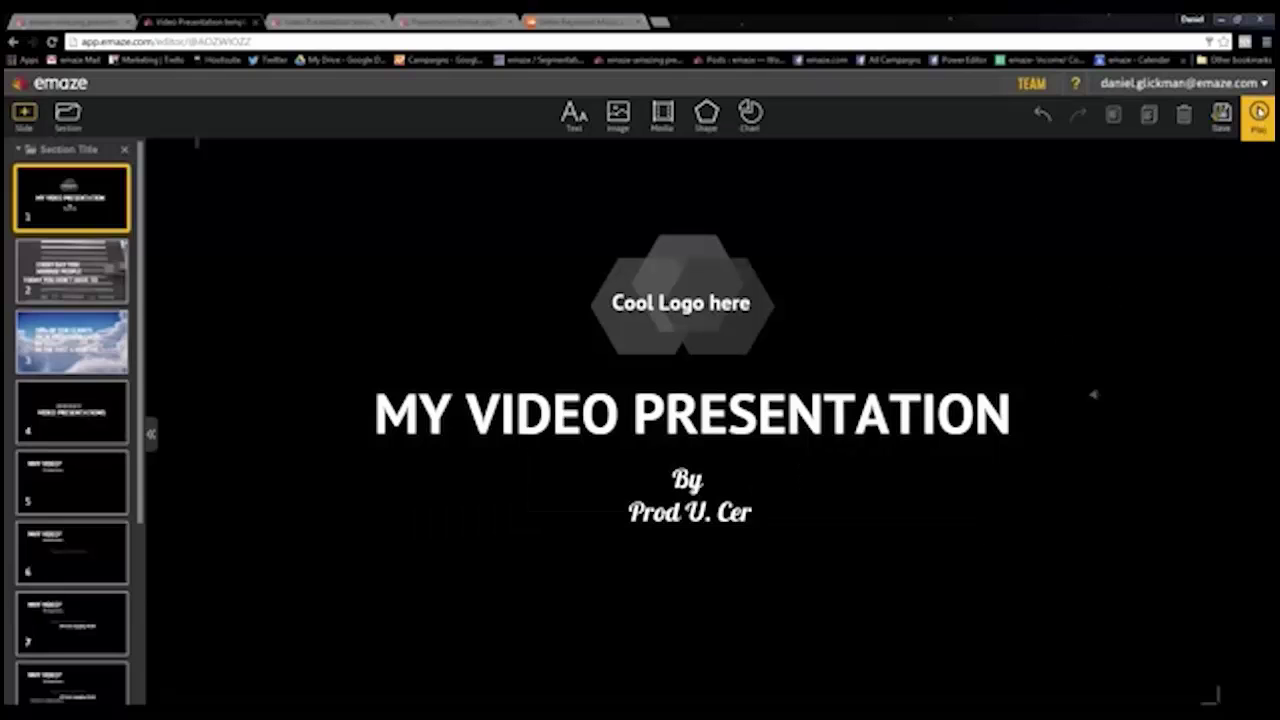
Play and pause the preview, then open Download > Video and close it without downloading
{"action": "left_click", "coordinate": [1258, 112]}
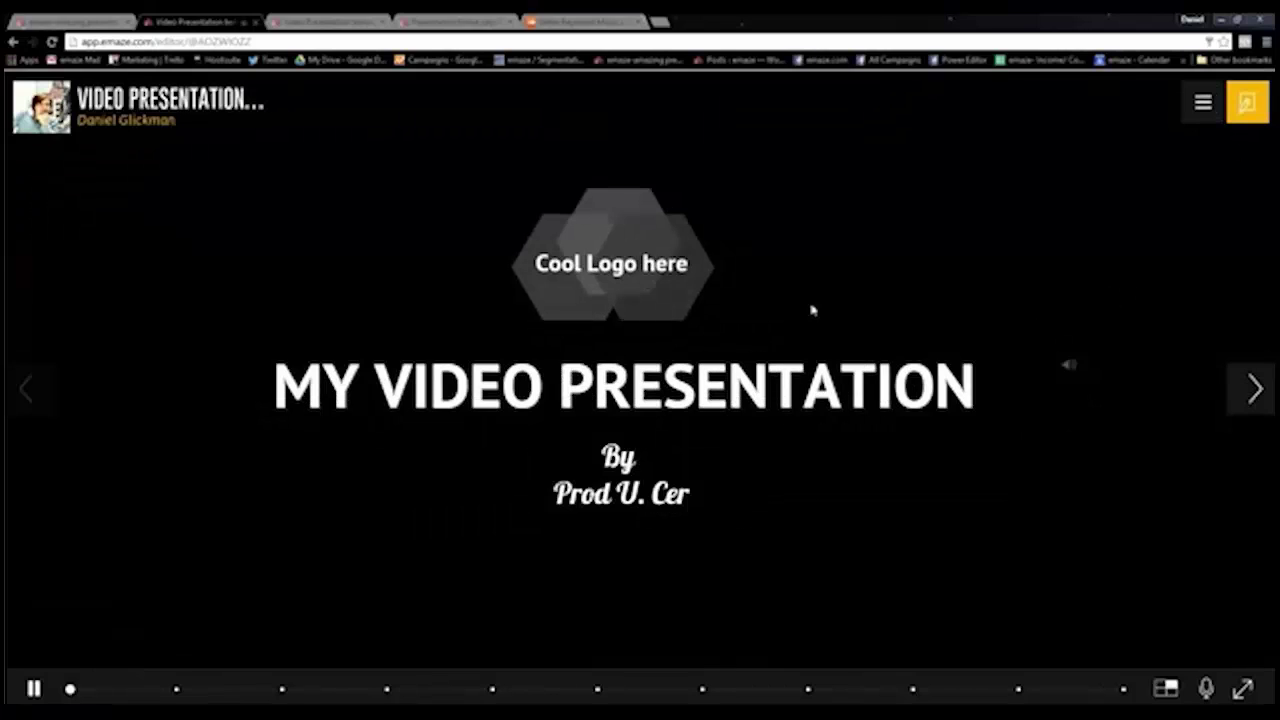
{"action": "left_click", "coordinate": [34, 689]}
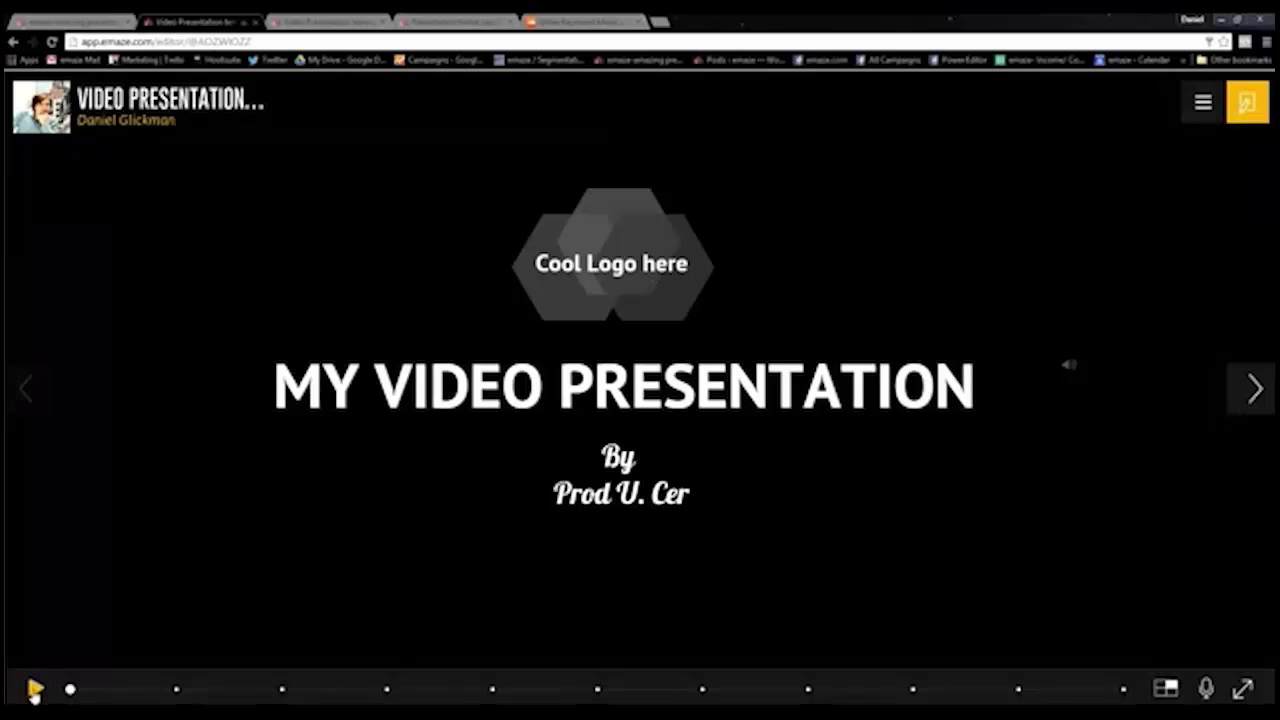
{"action": "left_click", "coordinate": [1205, 110]}
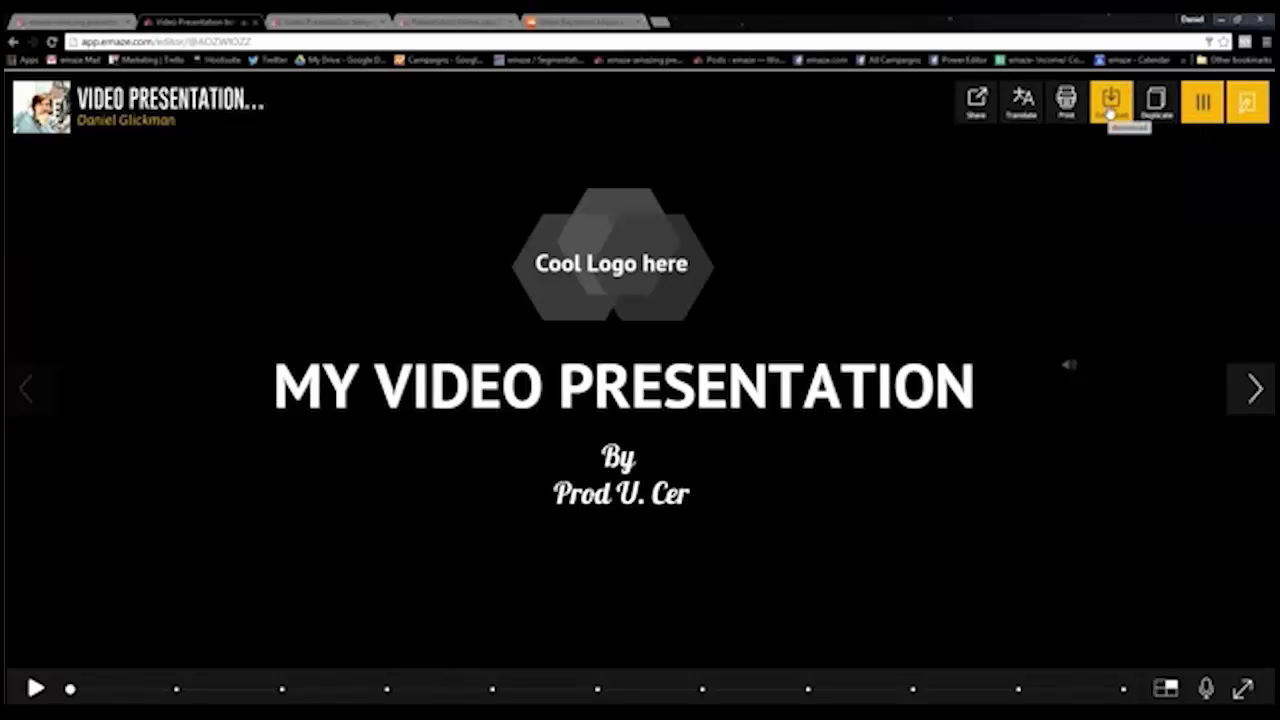
{"action": "left_click", "coordinate": [1110, 110]}
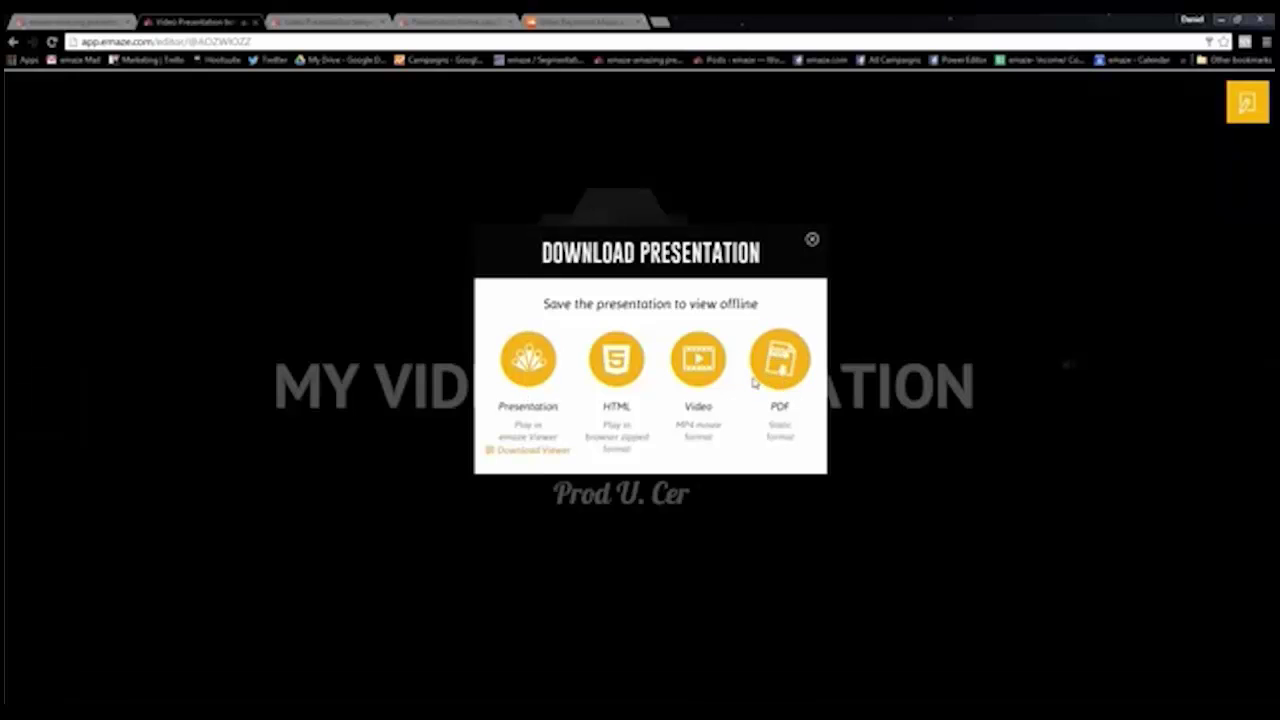
{"action": "left_click", "coordinate": [698, 379]}
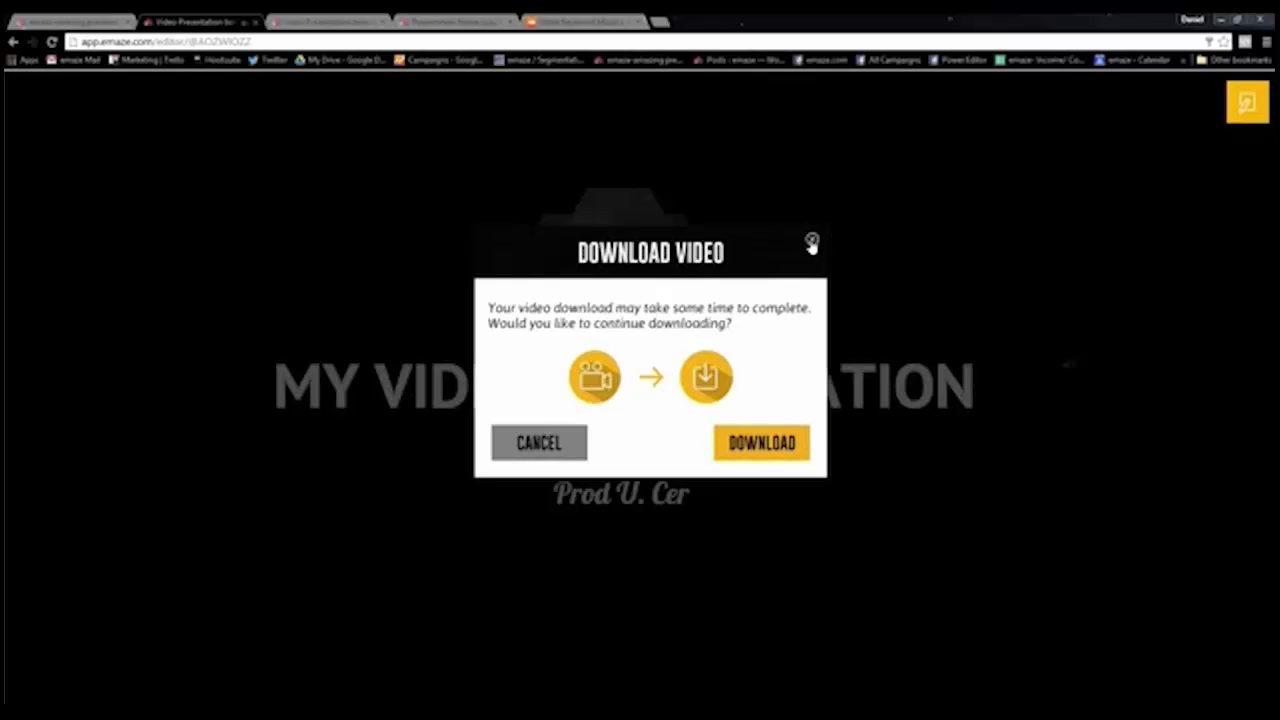
{"action": "left_click", "coordinate": [812, 243]}
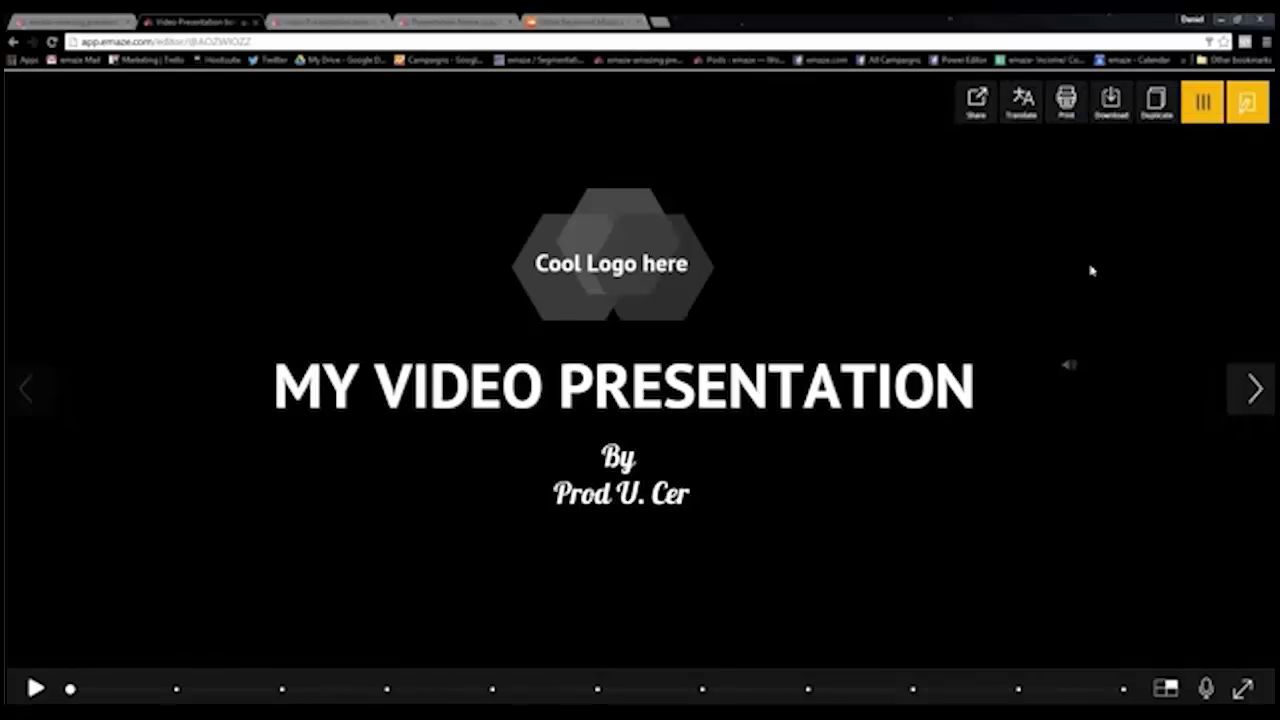
Review the Share Presentation dialog, then close the player to return to the editor
{"action": "left_click", "coordinate": [974, 103]}
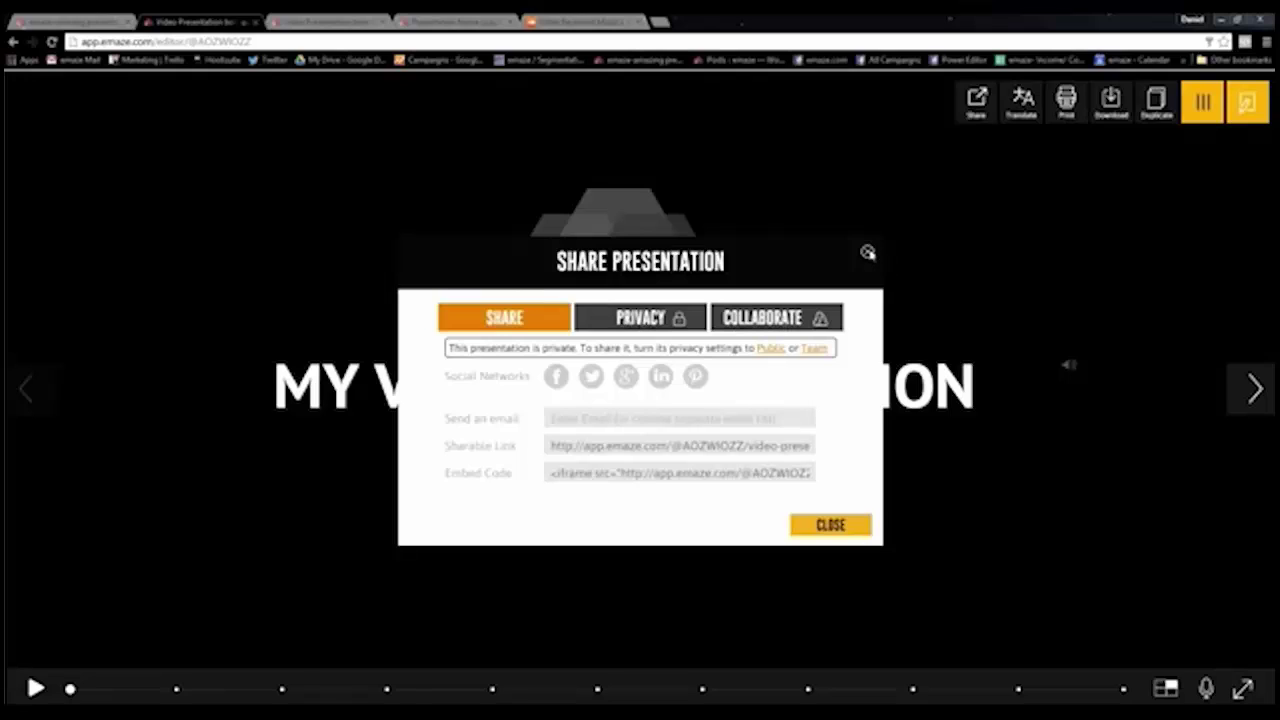
{"action": "left_click", "coordinate": [1247, 103]}
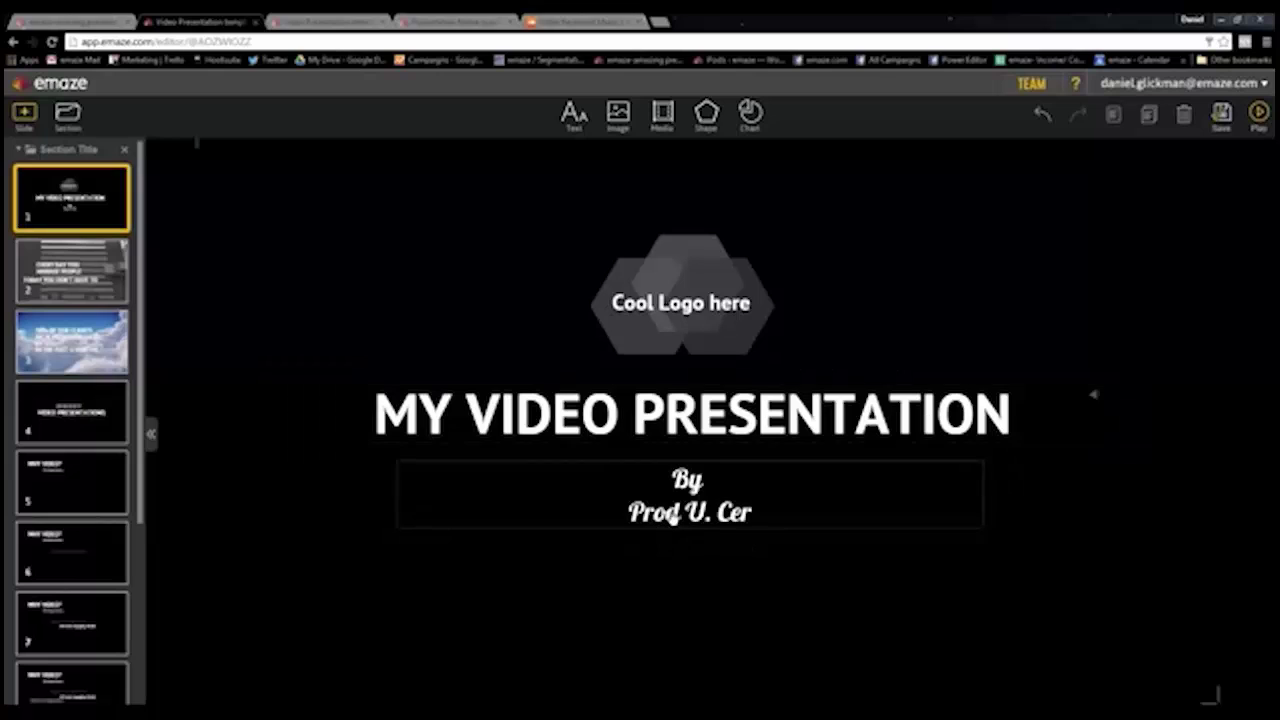
On slide 11 (SIGNUP TODAY!), give the orange offer text an External Link
{"action": "scroll", "coordinate": [150, 540], "scroll_direction": "down", "scroll_amount": 3}
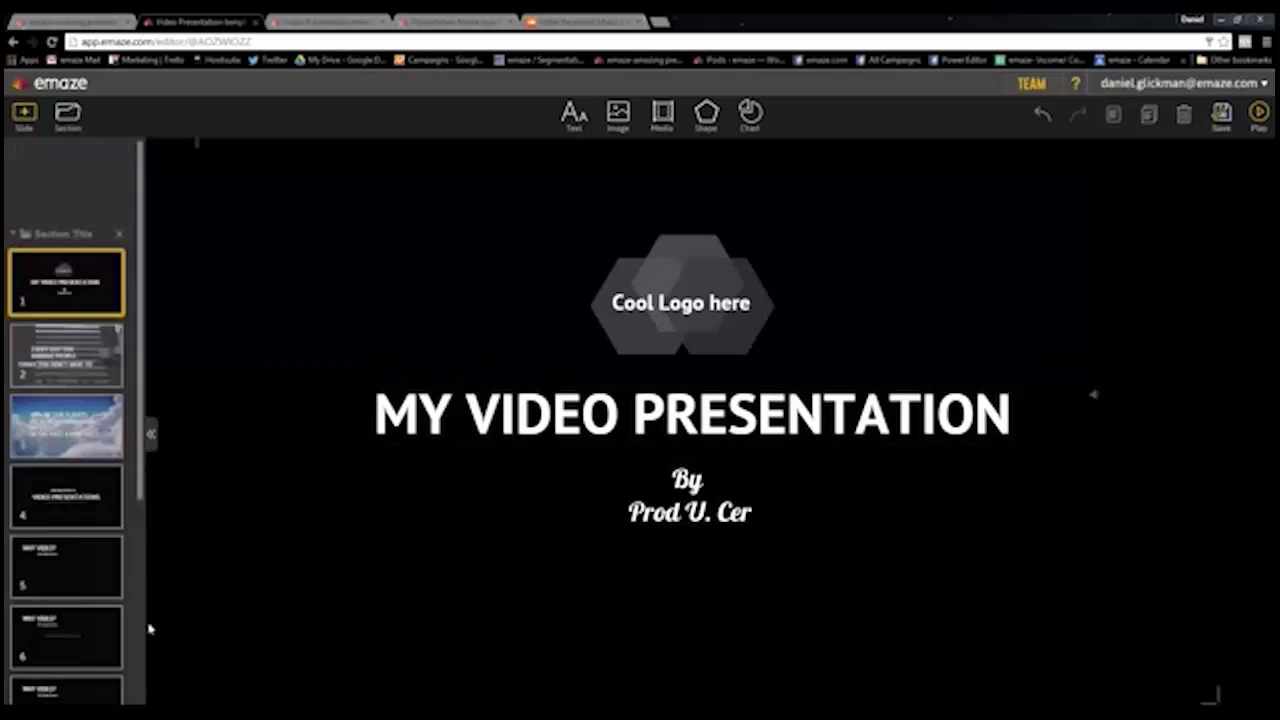
{"action": "scroll", "coordinate": [70, 300], "scroll_direction": "up", "scroll_amount": 3}
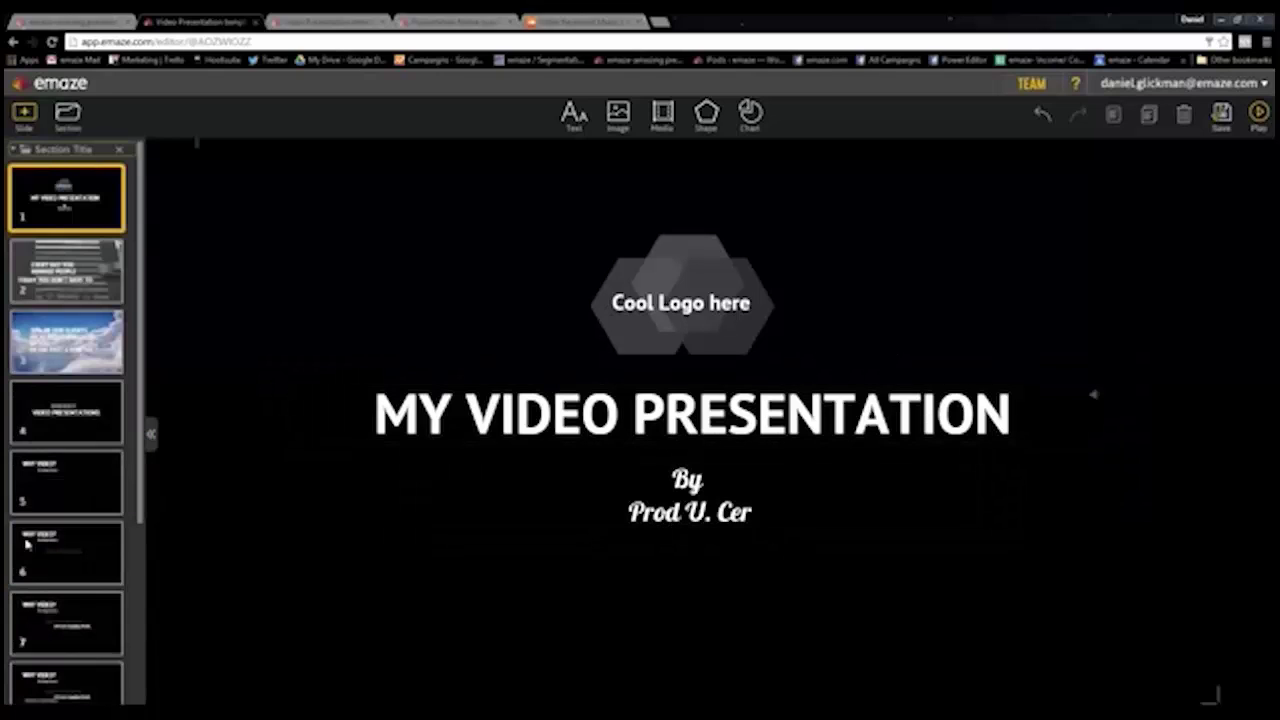
{"action": "scroll", "coordinate": [65, 648], "scroll_direction": "down", "scroll_amount": 5}
{"action": "left_click", "coordinate": [66, 648]}
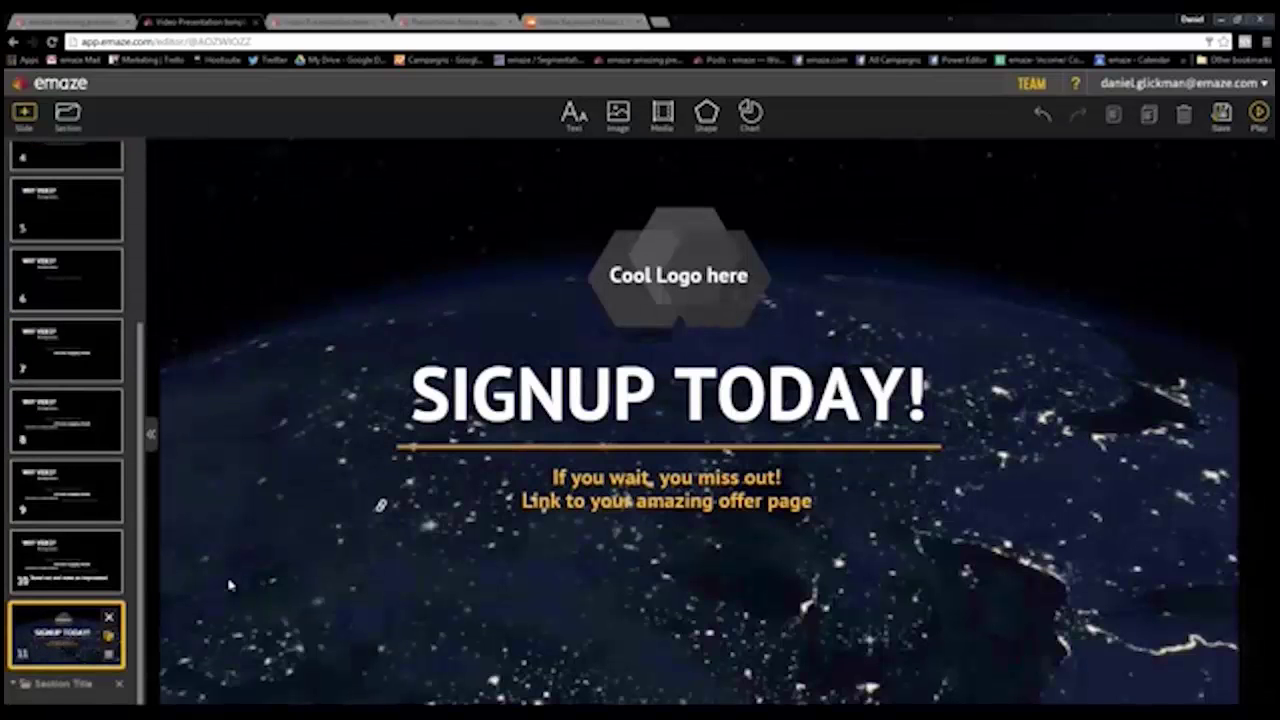
{"action": "left_click", "coordinate": [634, 483]}
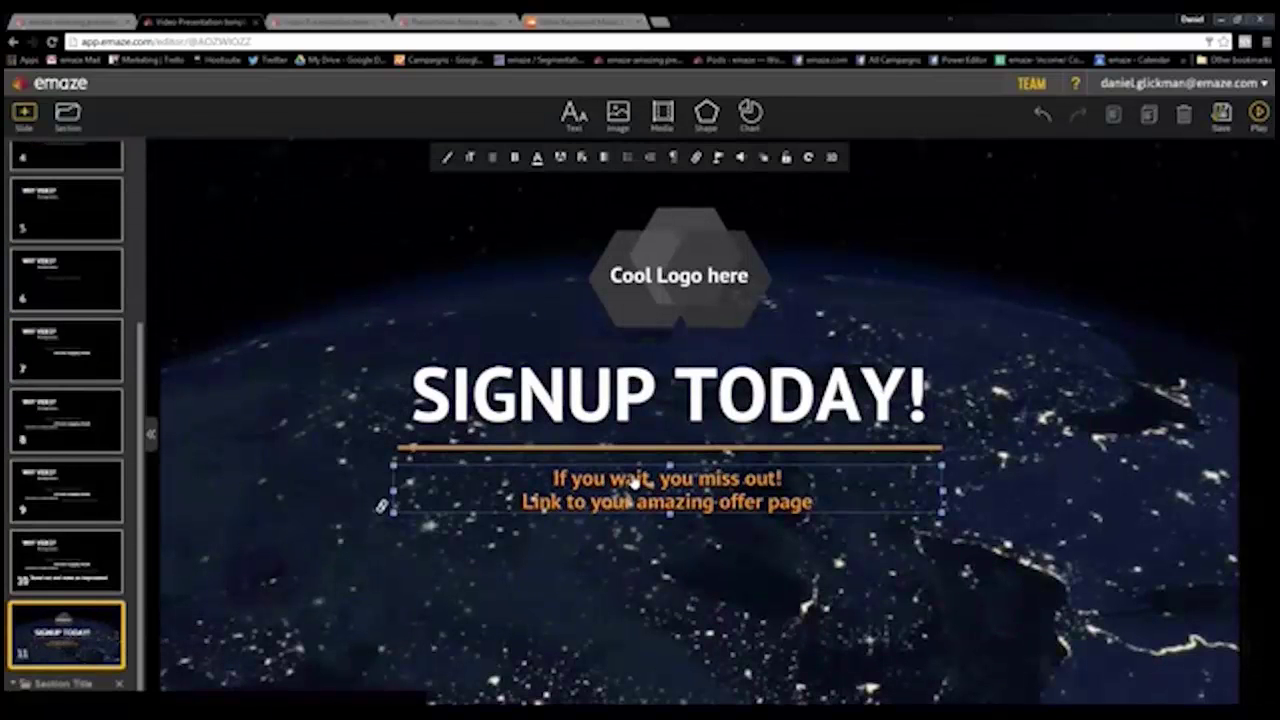
{"action": "left_click", "coordinate": [695, 157]}
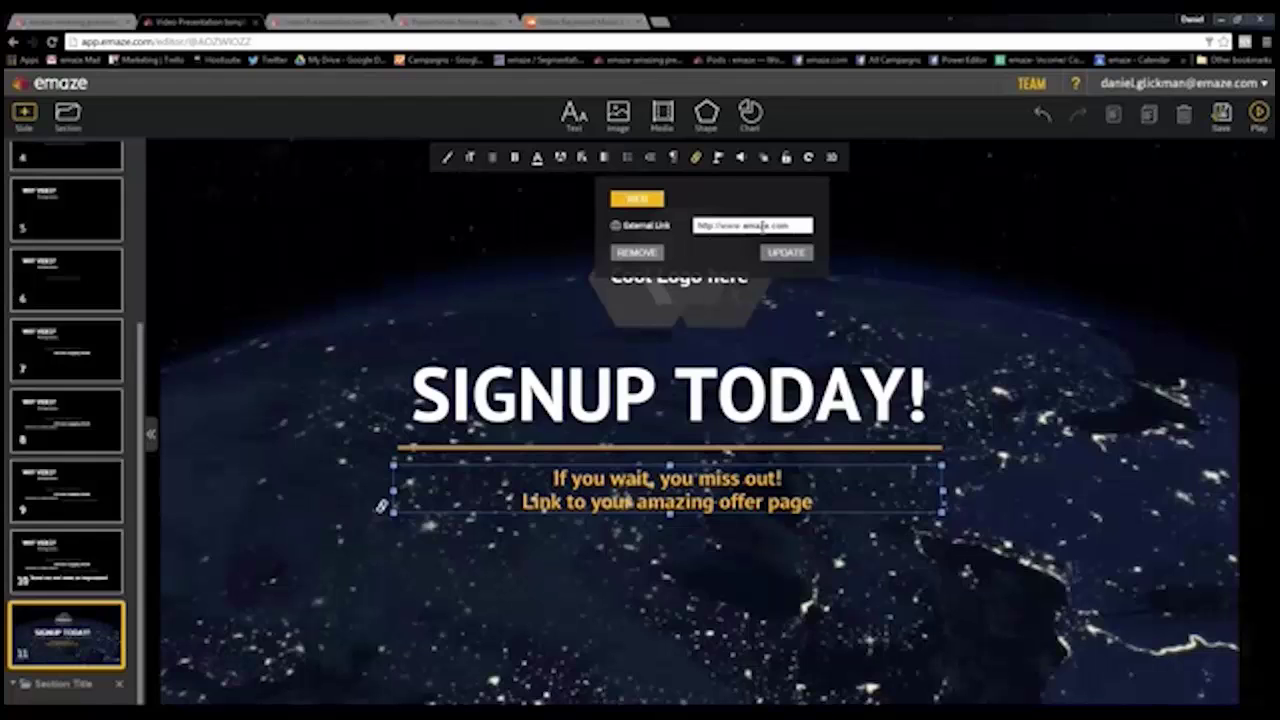
{"action": "left_click", "coordinate": [935, 300]}
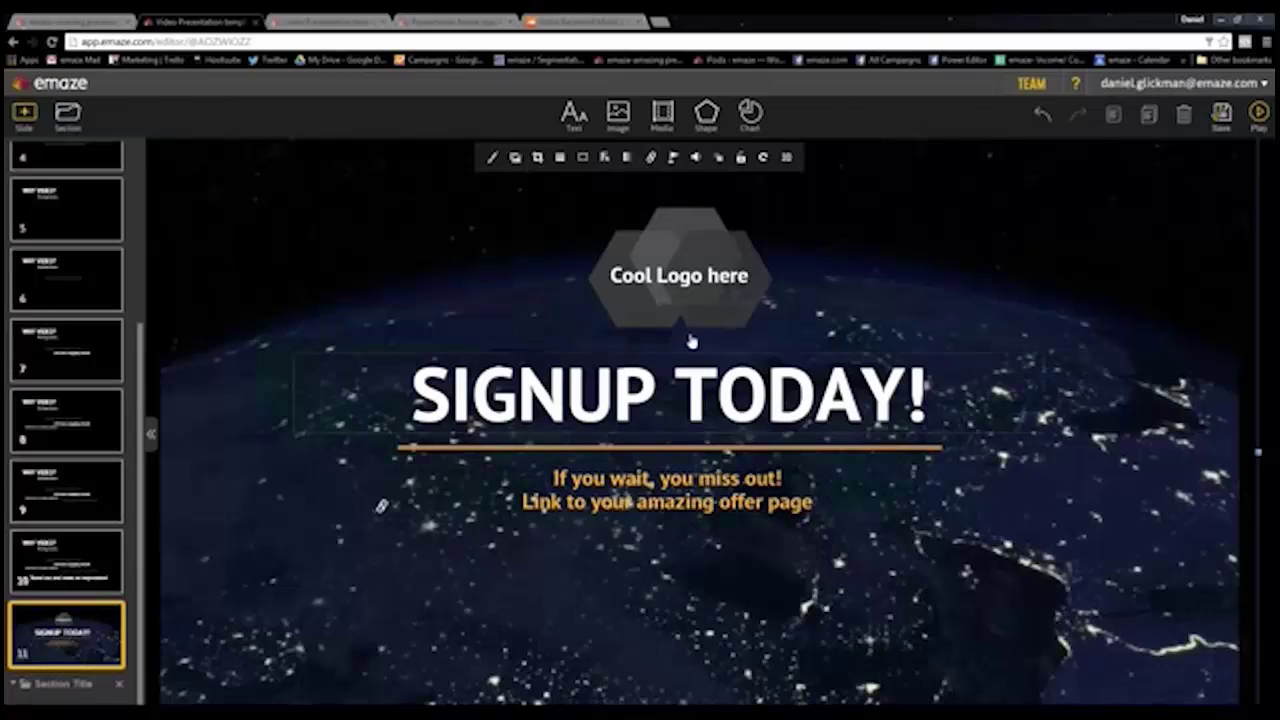
{"action": "left_click", "coordinate": [726, 316]}
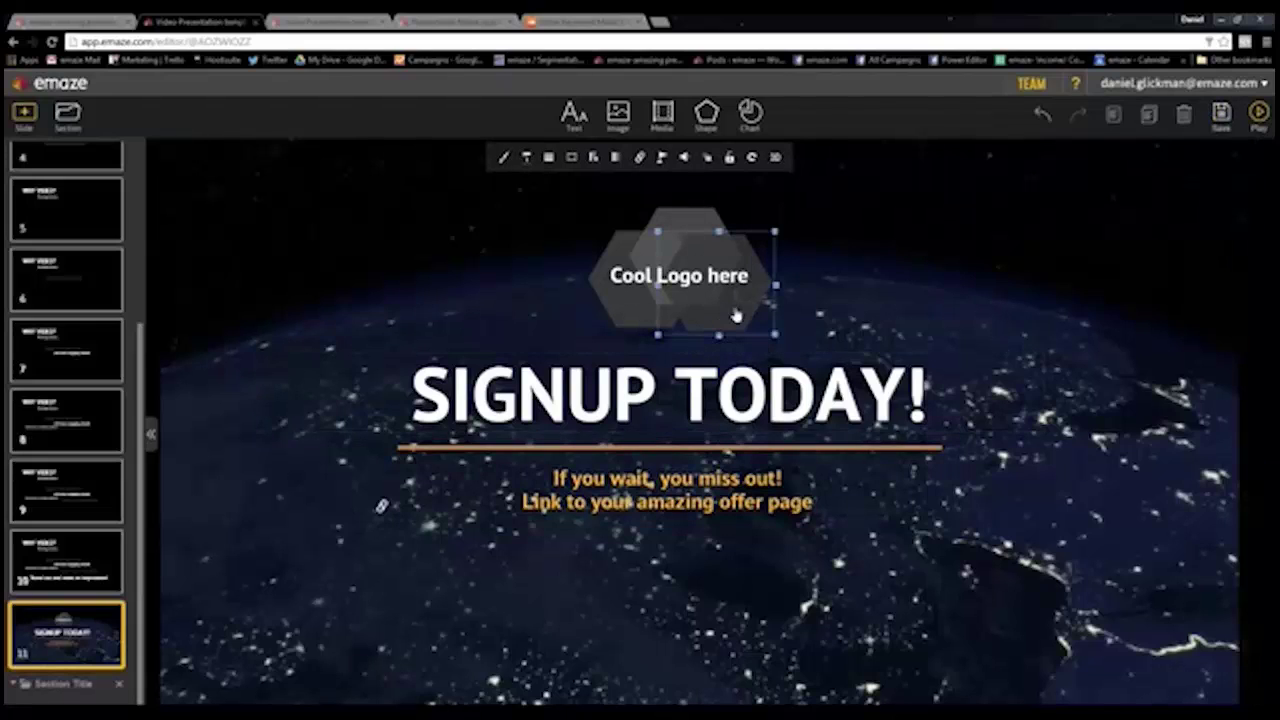